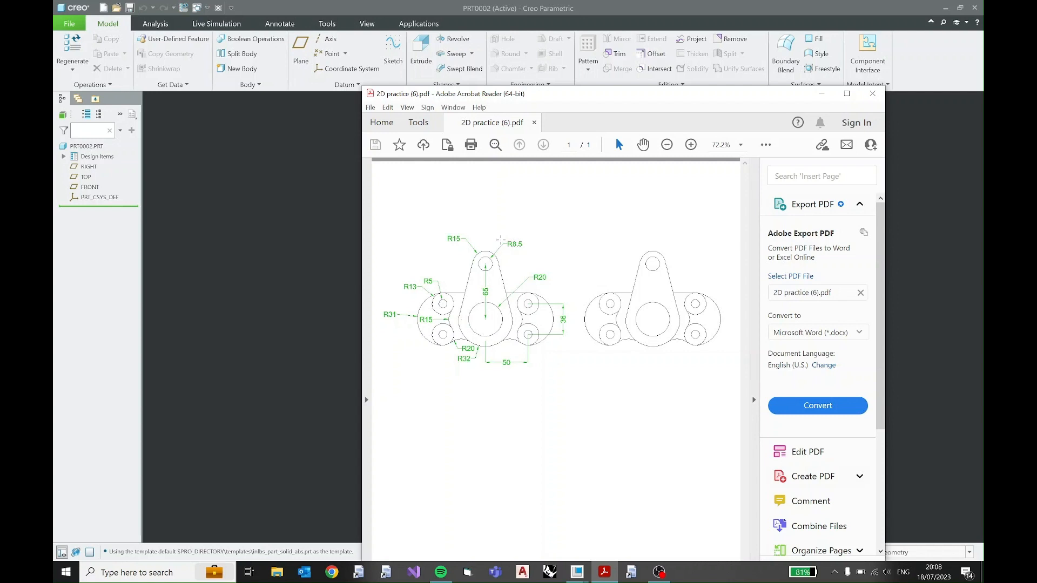
Start a sketch on the FRONT datum plane and orient the sketching plane parallel to the screen
click(821, 94)
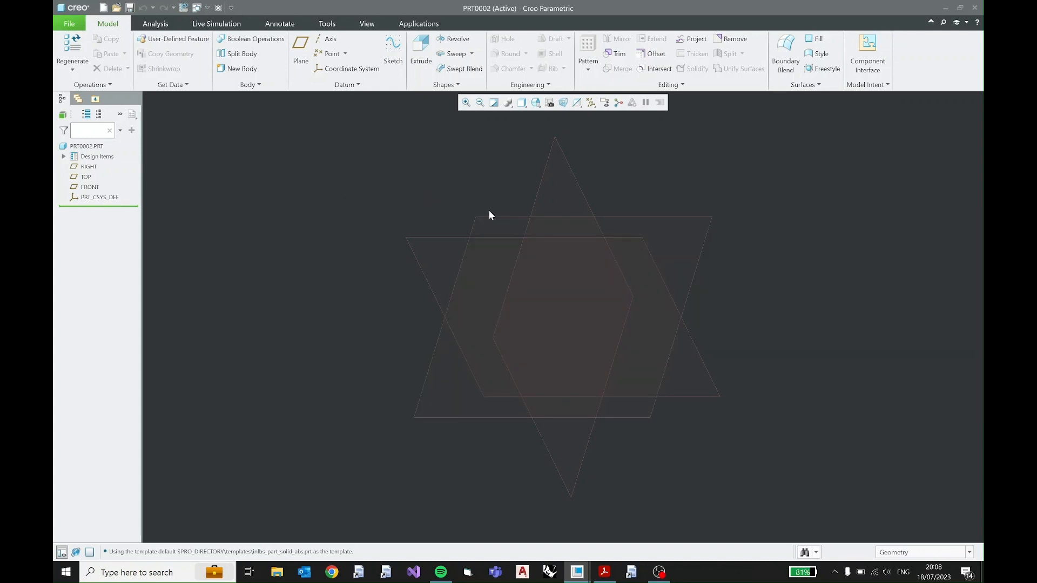
click(89, 186)
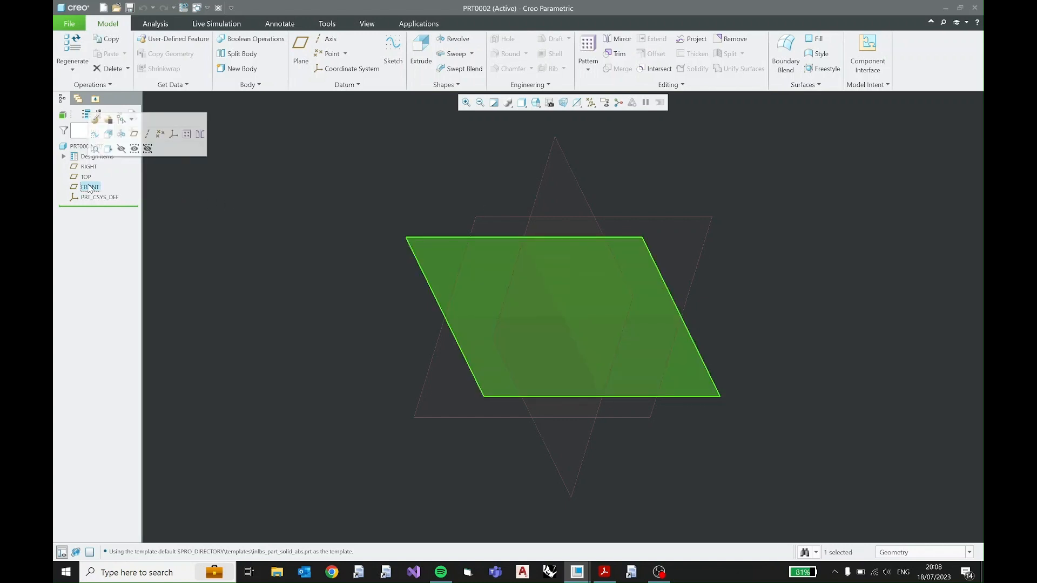
click(411, 258)
click(540, 217)
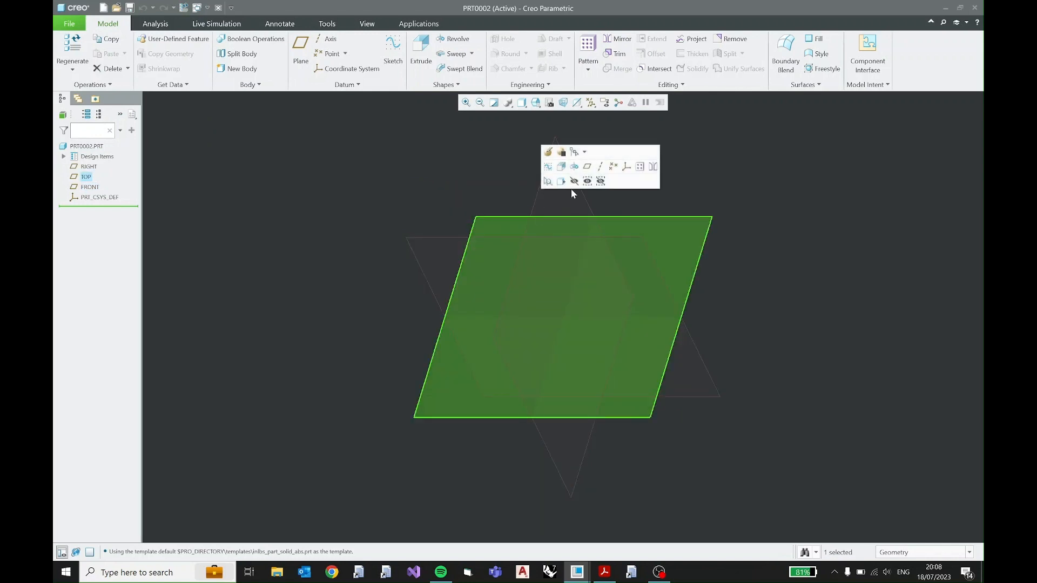
click(435, 238)
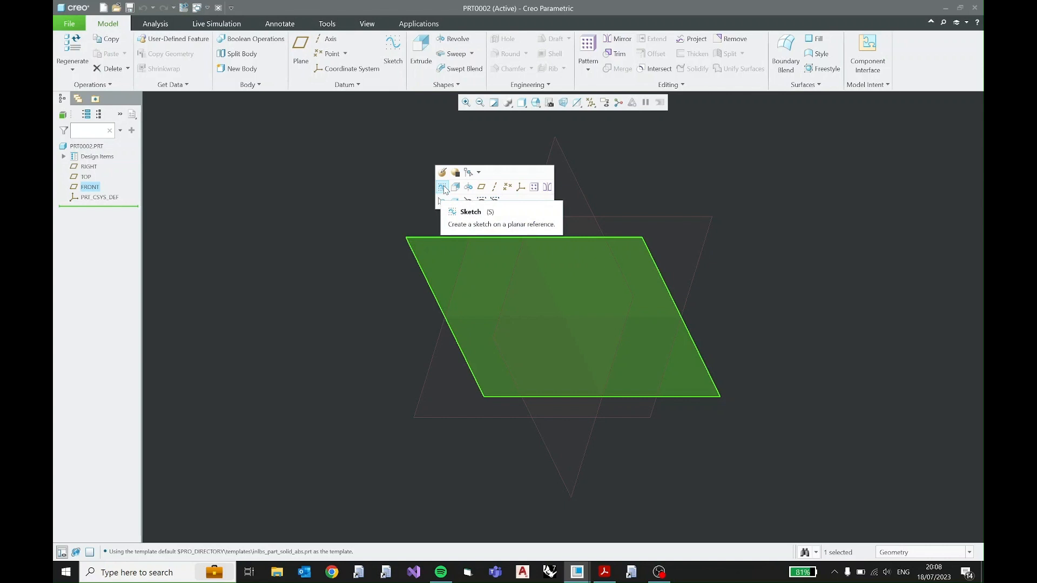
click(393, 49)
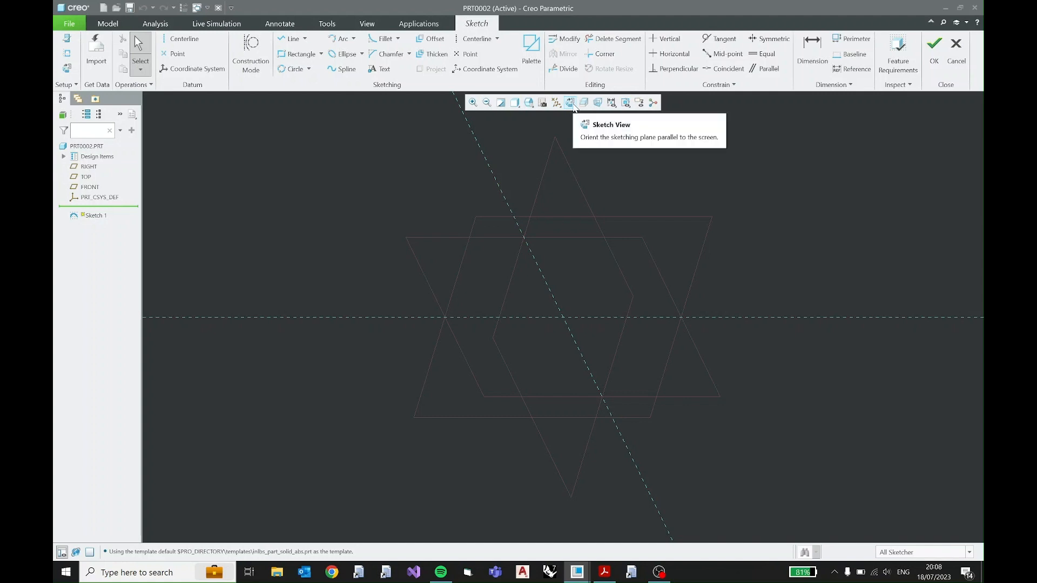
click(572, 105)
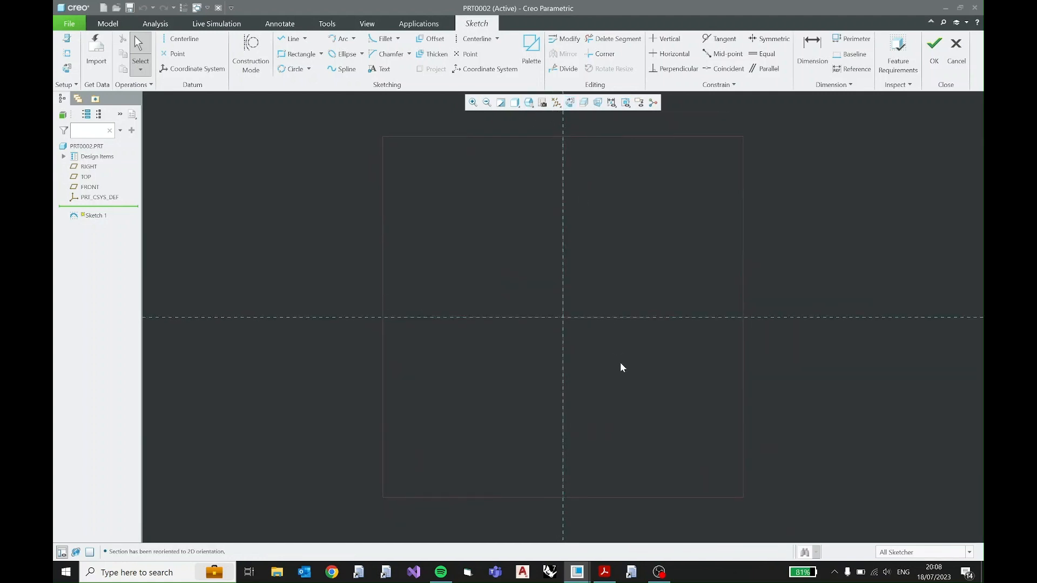
Switch to Acrobat Reader and examine the dimensions and geometry of the bracket drawing in 2D practice (6).pdf
click(605, 572)
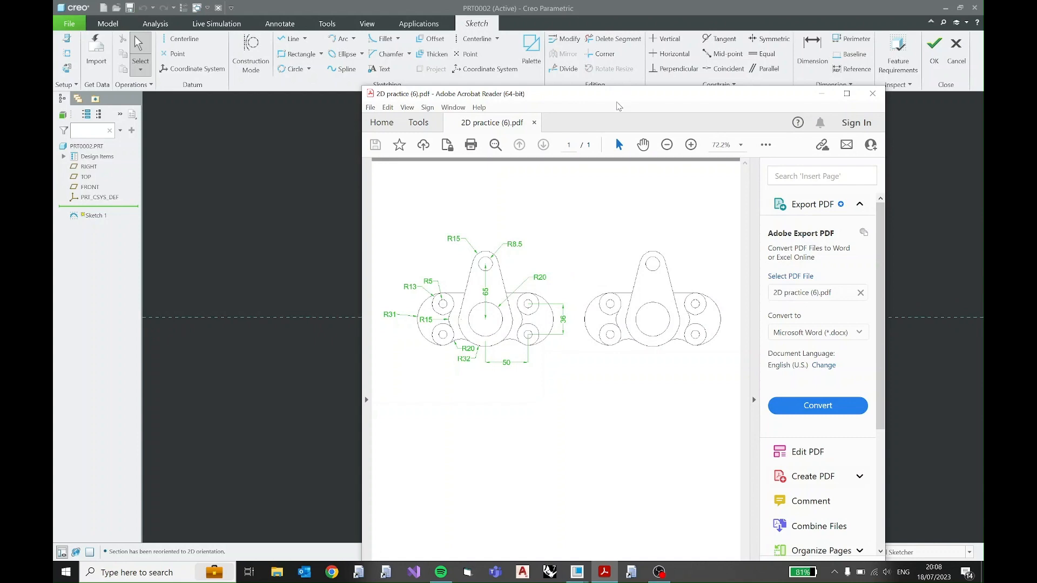
double_click(556, 94)
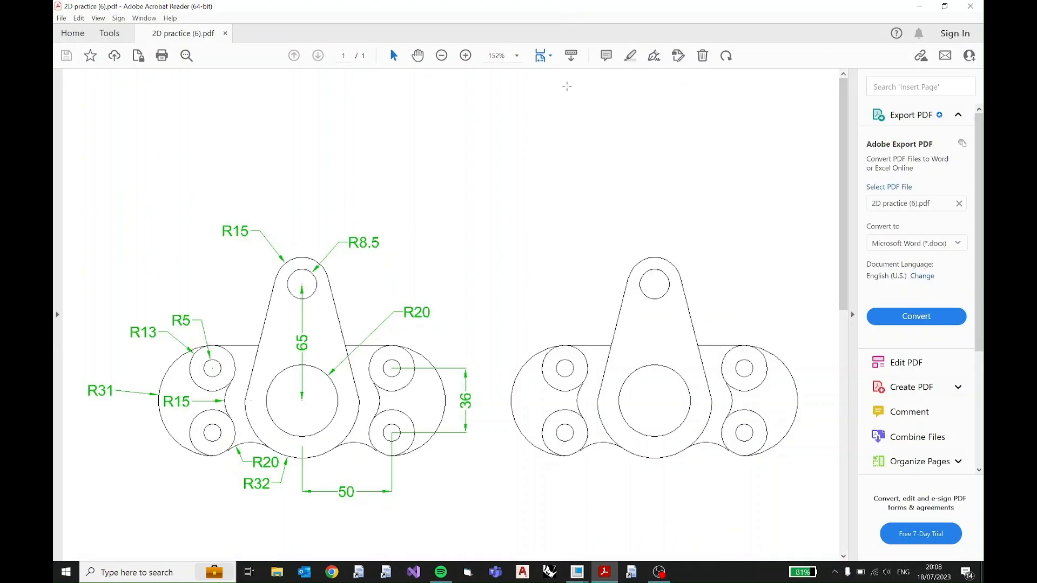
drag(843, 197, 842, 223)
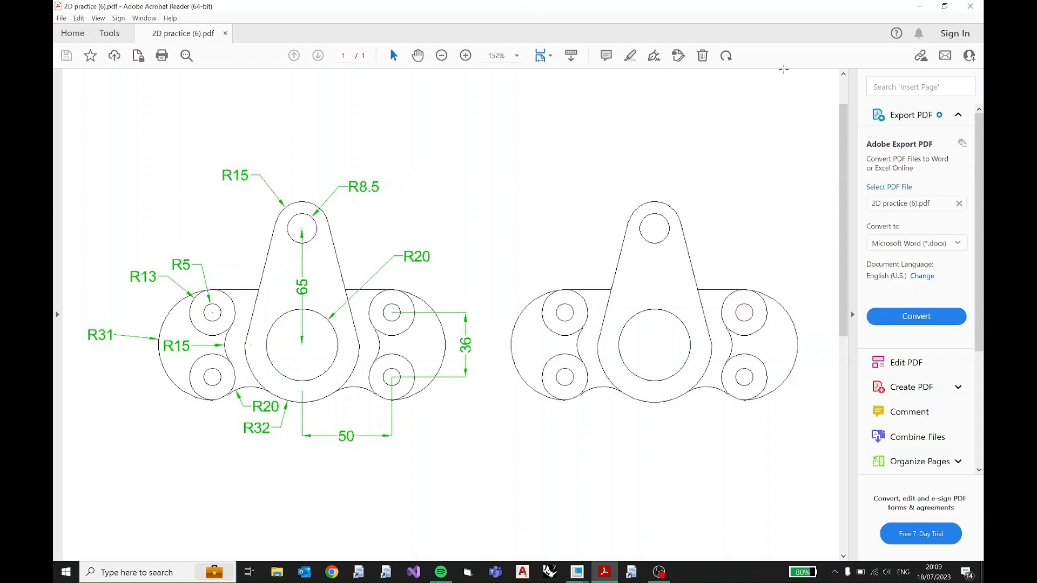
mouse_move(865, 10)
mouse_down()
mouse_move(845, 76)
mouse_move(762, 3)
mouse_up()
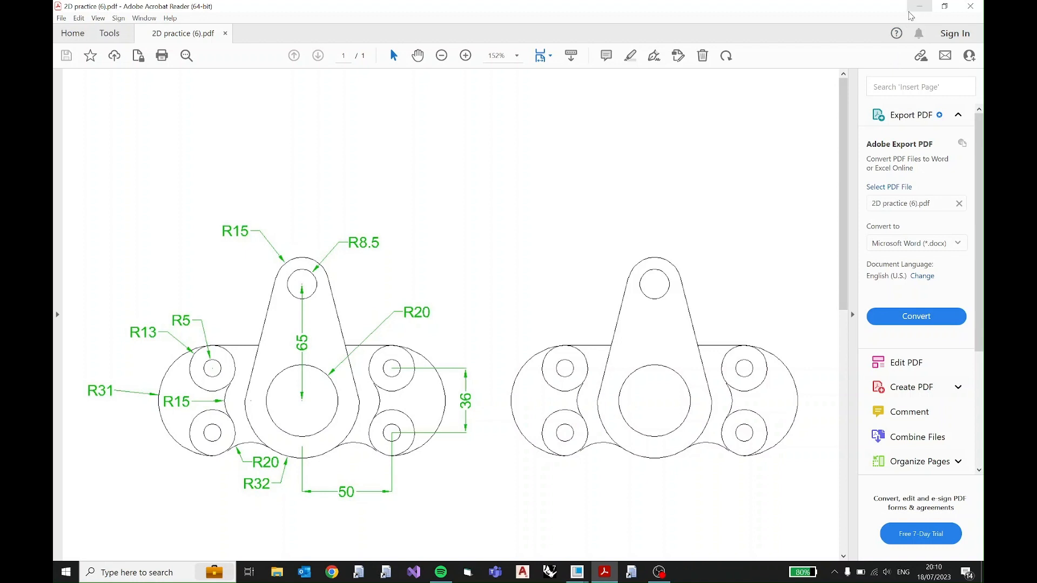
click(912, 13)
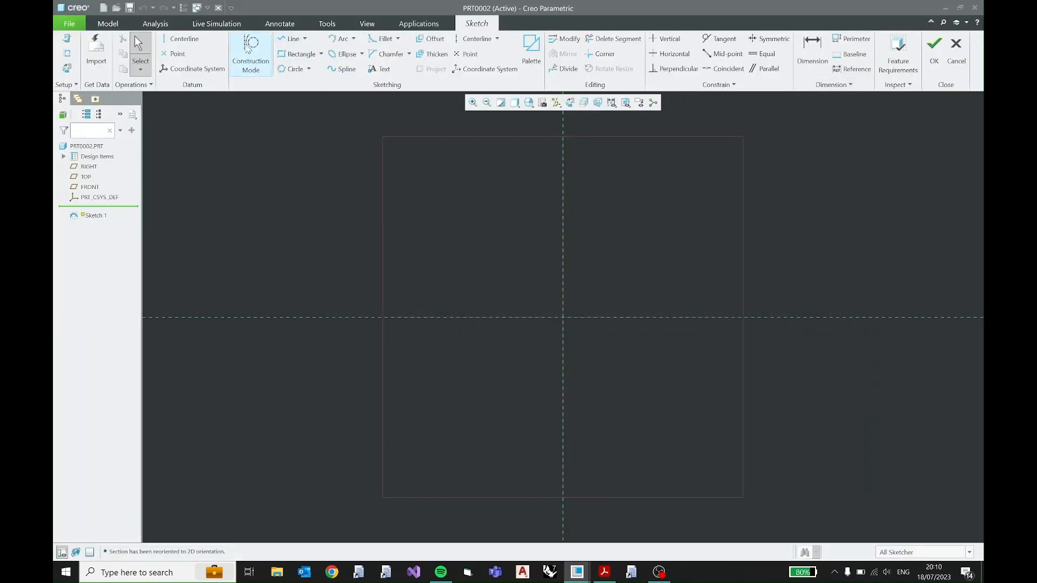
Create a vertical datum centerline through the sketch origin along the vertical reference
click(190, 41)
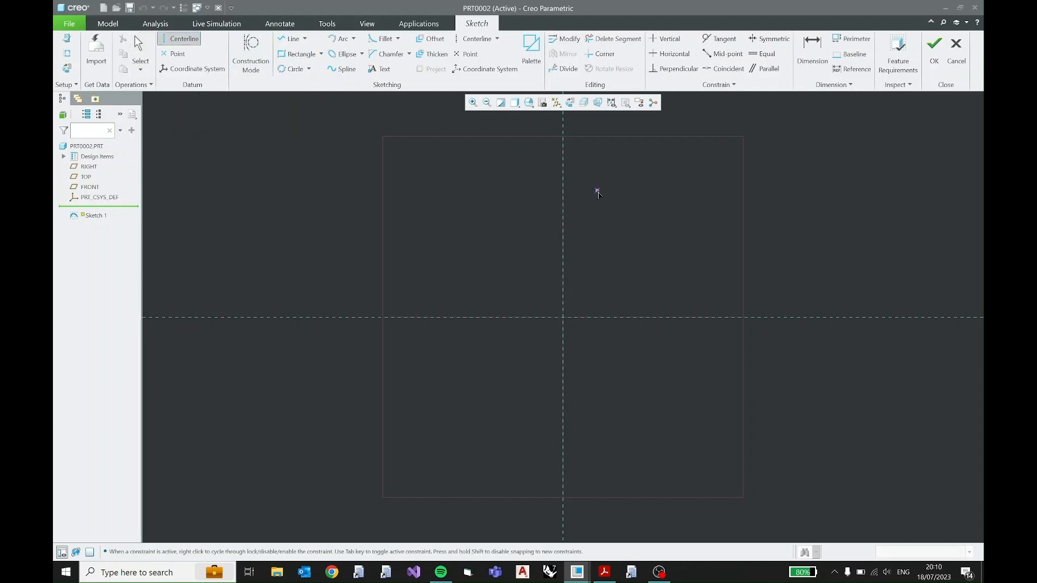
click(562, 142)
click(568, 370)
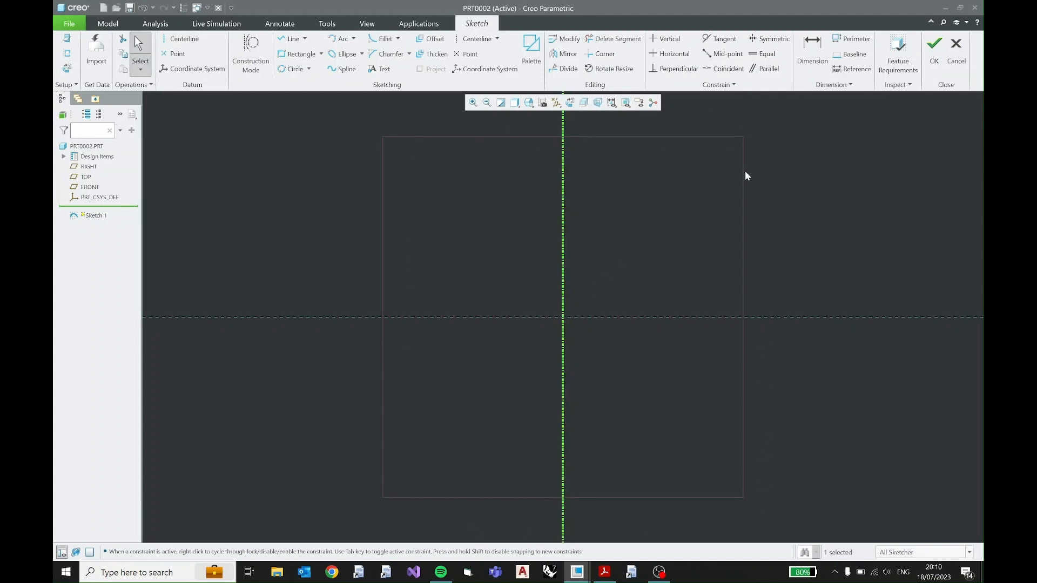
Turn off the display of datum planes and clear the centerline selection
click(556, 103)
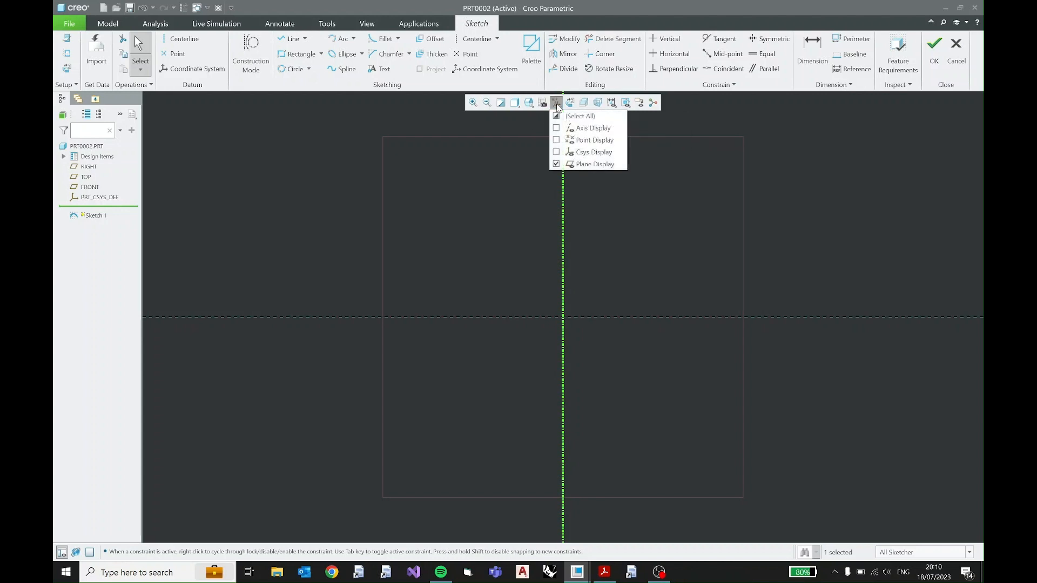
click(556, 168)
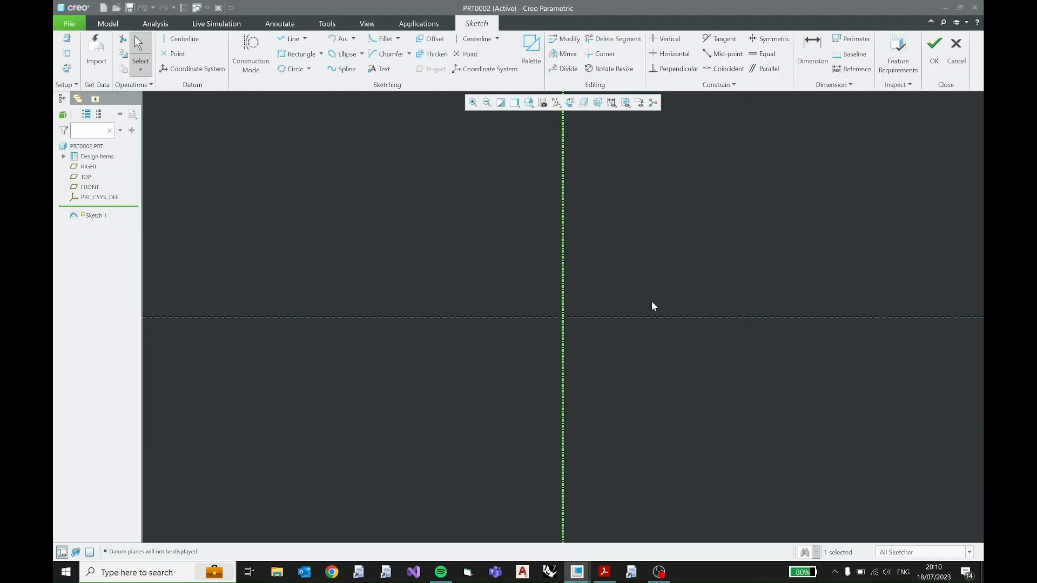
mouse_move(651, 302)
middle_down()
mouse_move(542, 345)
mouse_move(596, 301)
middle_up()
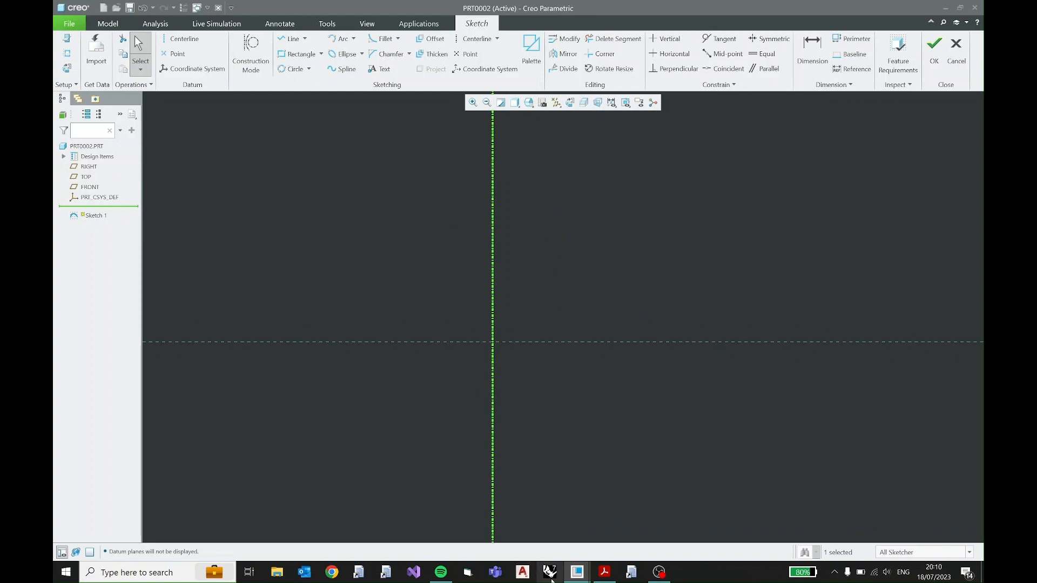
click(536, 218)
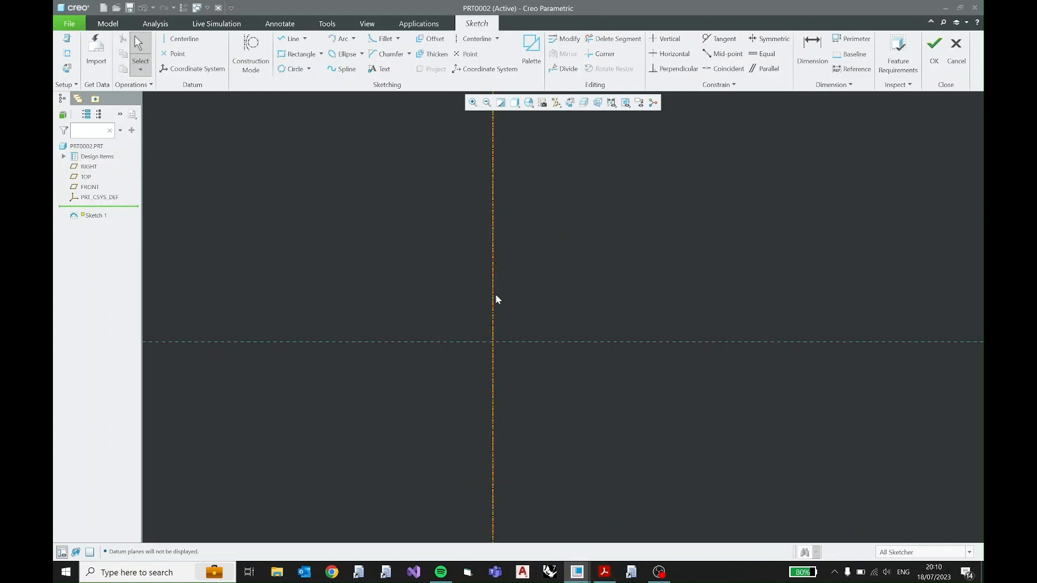
Consult the PDF drawing and sketch a circle with a diameter of about 127, centered on the origin
click(604, 572)
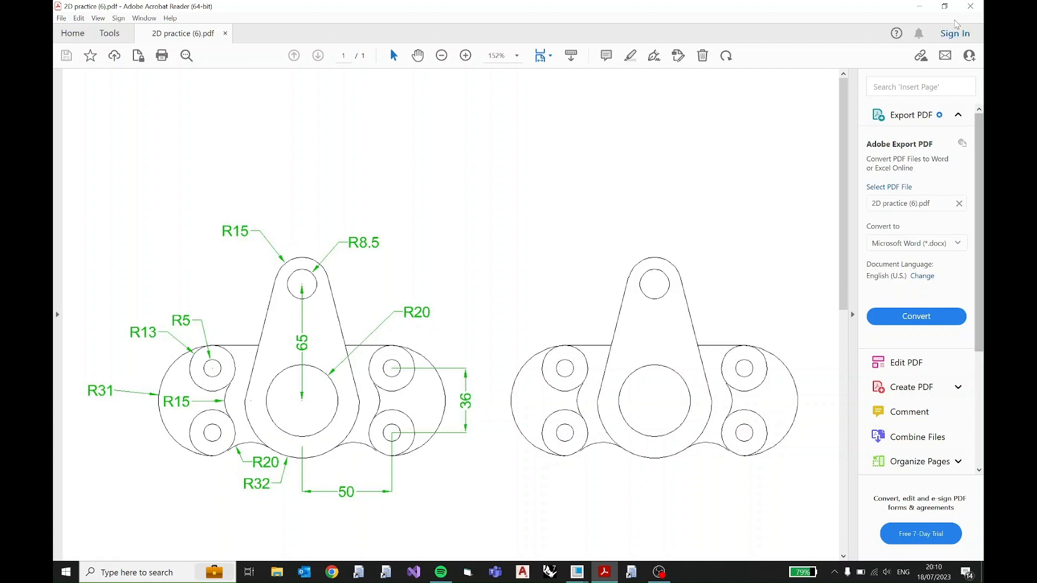
click(921, 10)
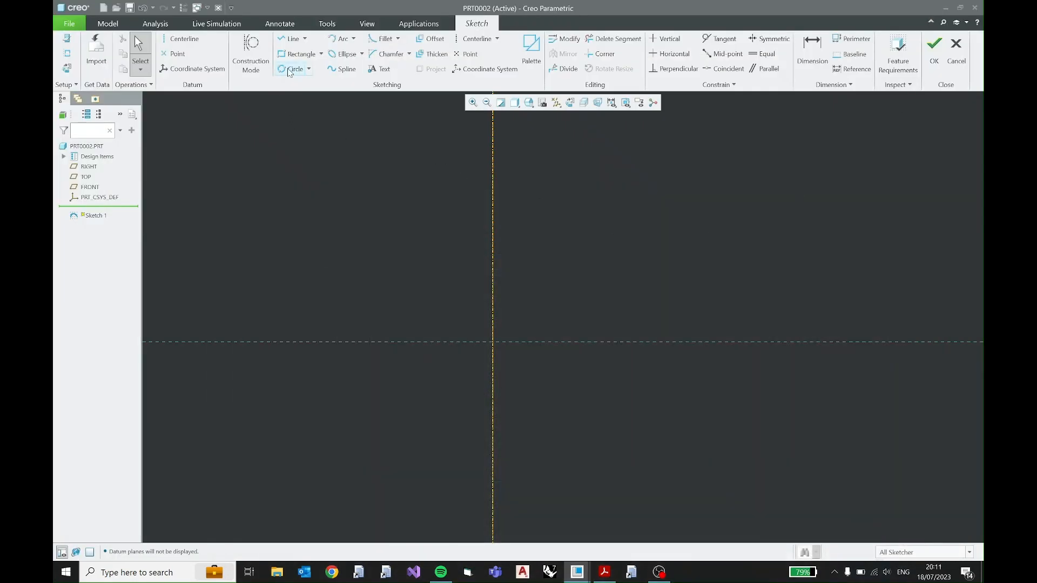
click(309, 70)
click(316, 82)
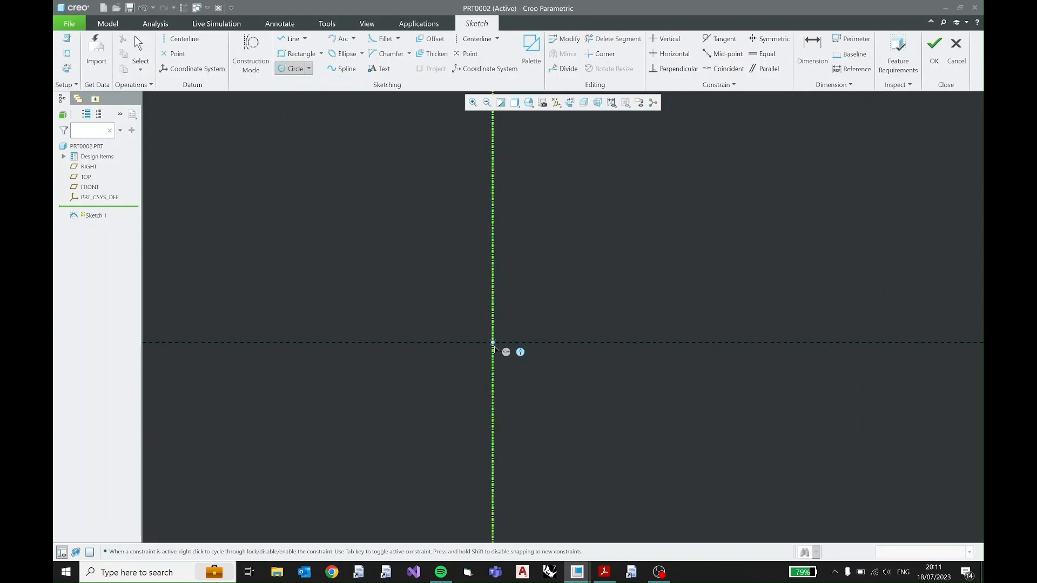
click(492, 342)
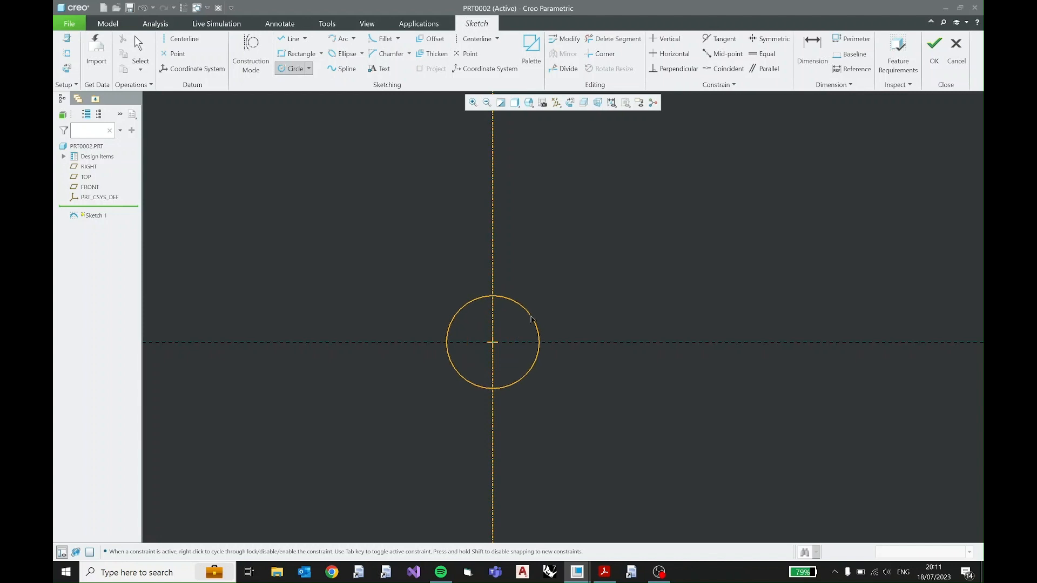
click(528, 319)
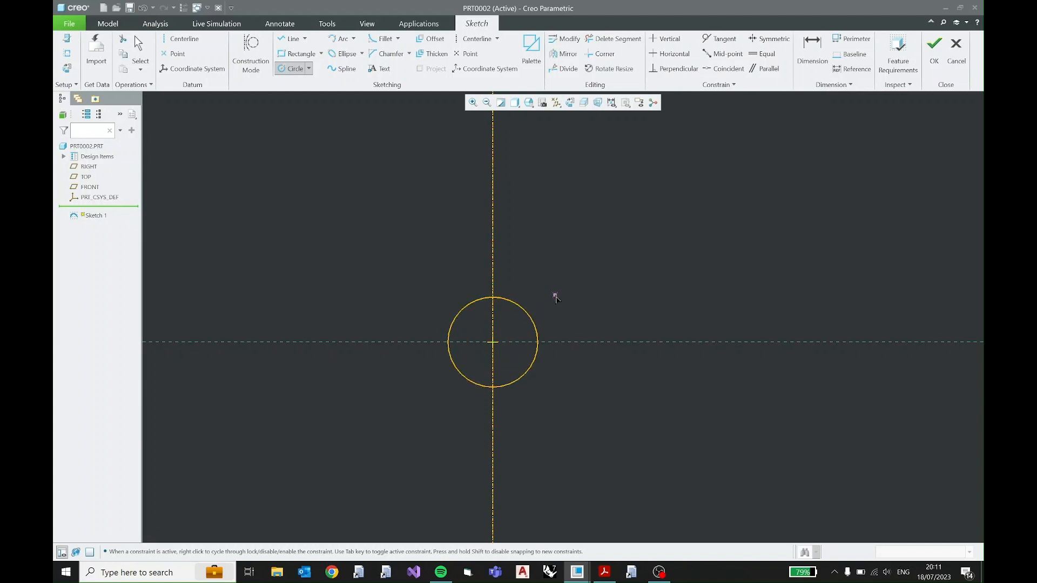
middle_click(544, 312)
Turn on the display of dimensions and constraints in the sketch
click(613, 104)
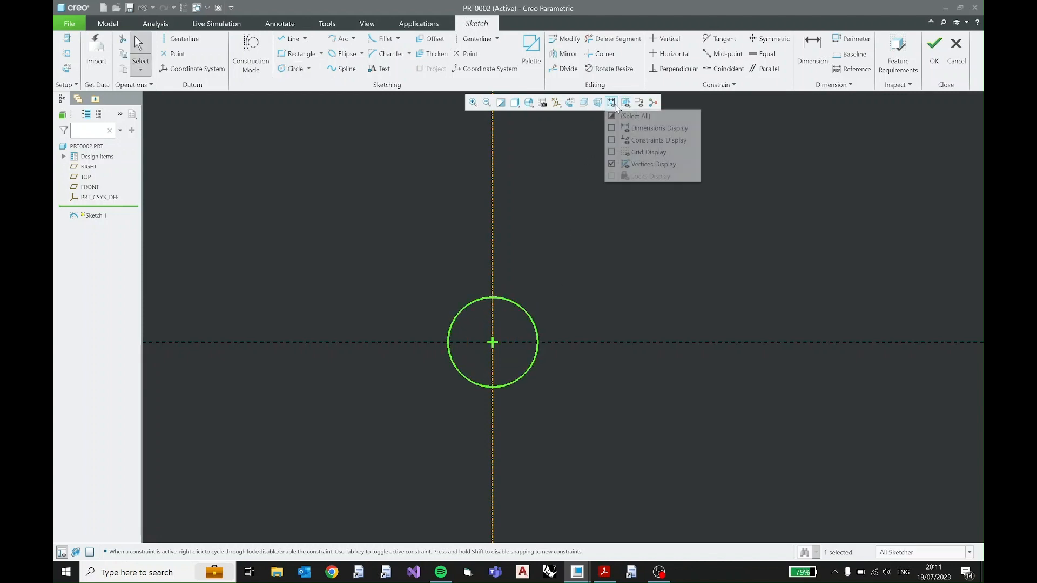
click(615, 129)
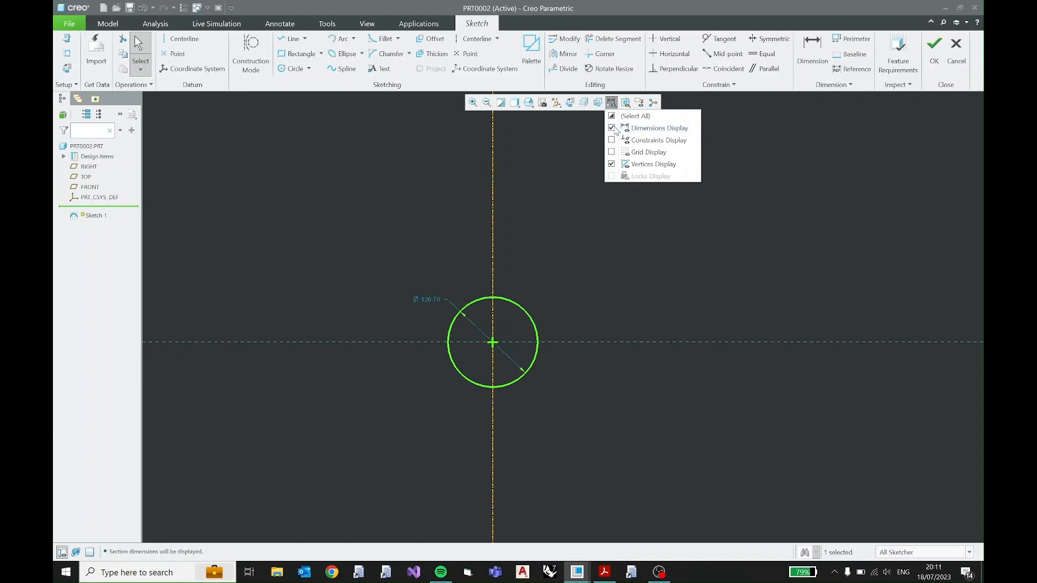
click(612, 140)
Reposition the circle's diameter dimension below and to the right of the circle and convert it to a radius dimension
click(429, 298)
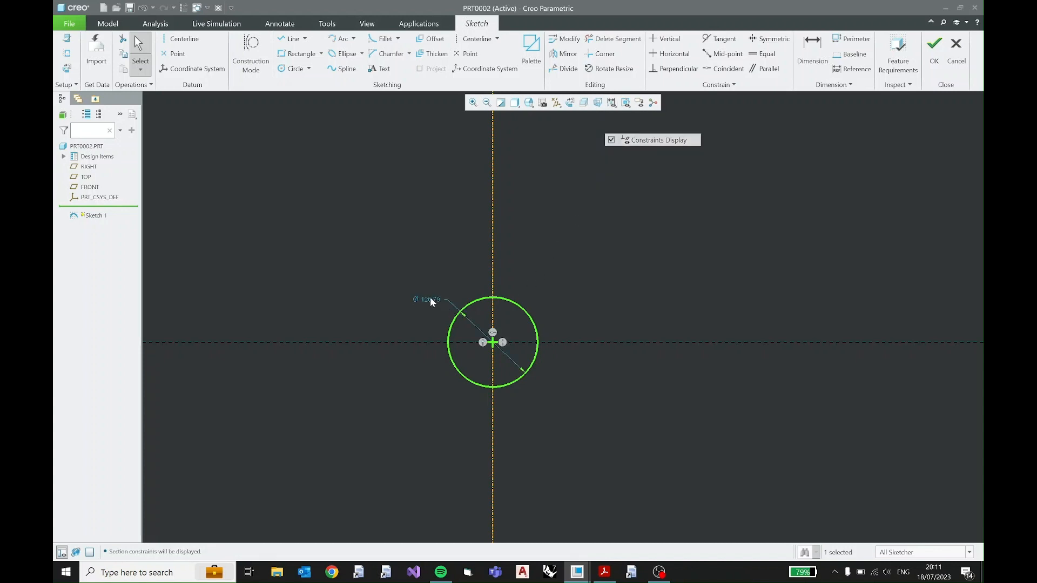
drag(429, 298, 553, 394)
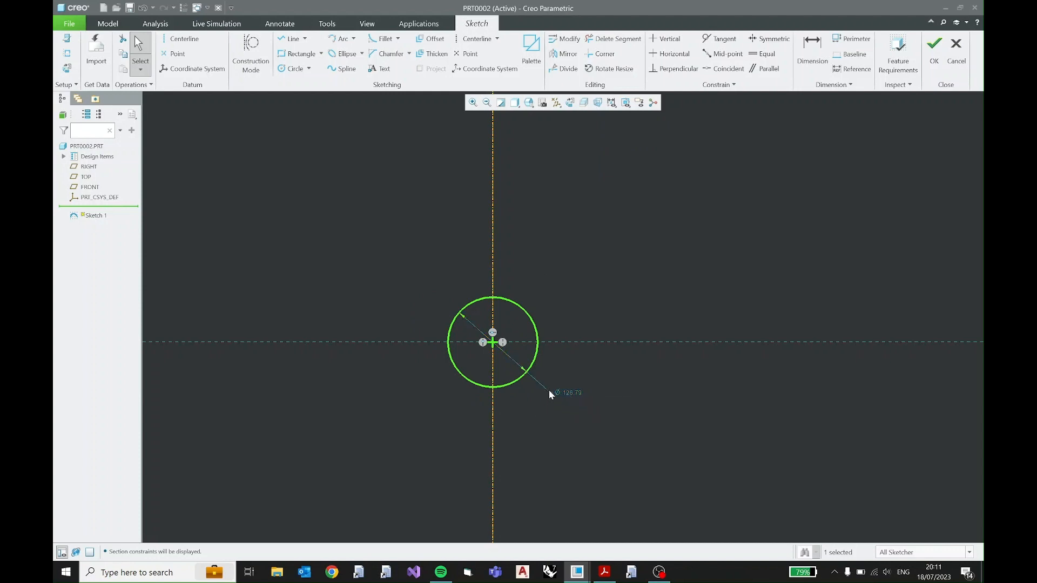
click(577, 396)
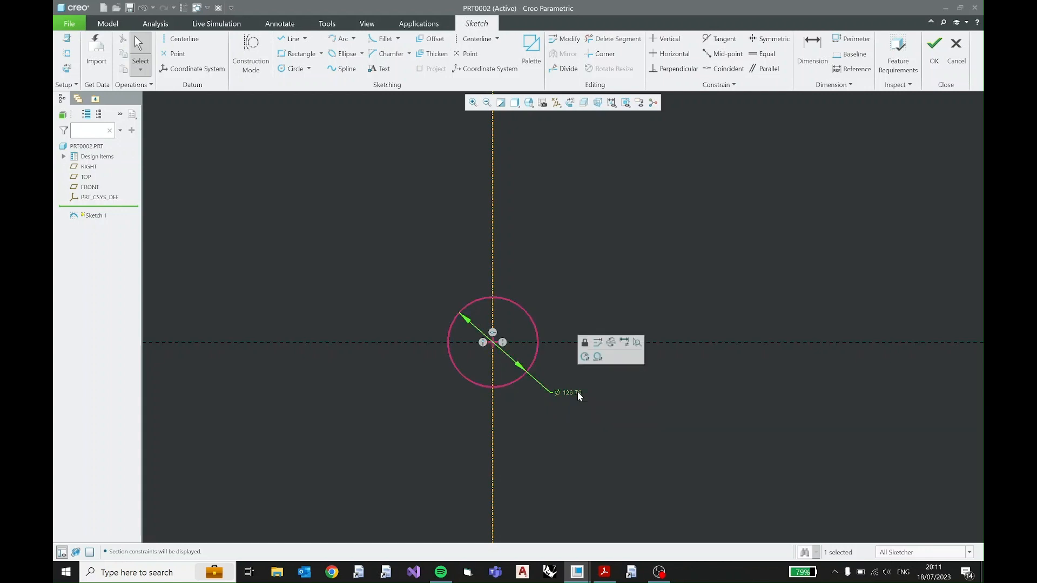
click(584, 357)
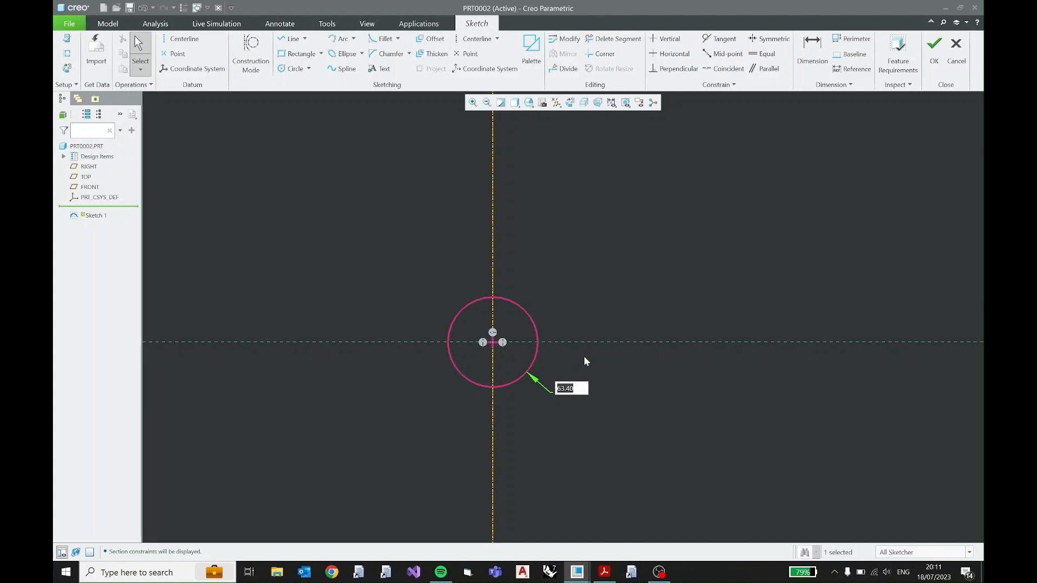
Check the central hole's radius in the PDF drawing and set the circle's radius to 20
click(605, 571)
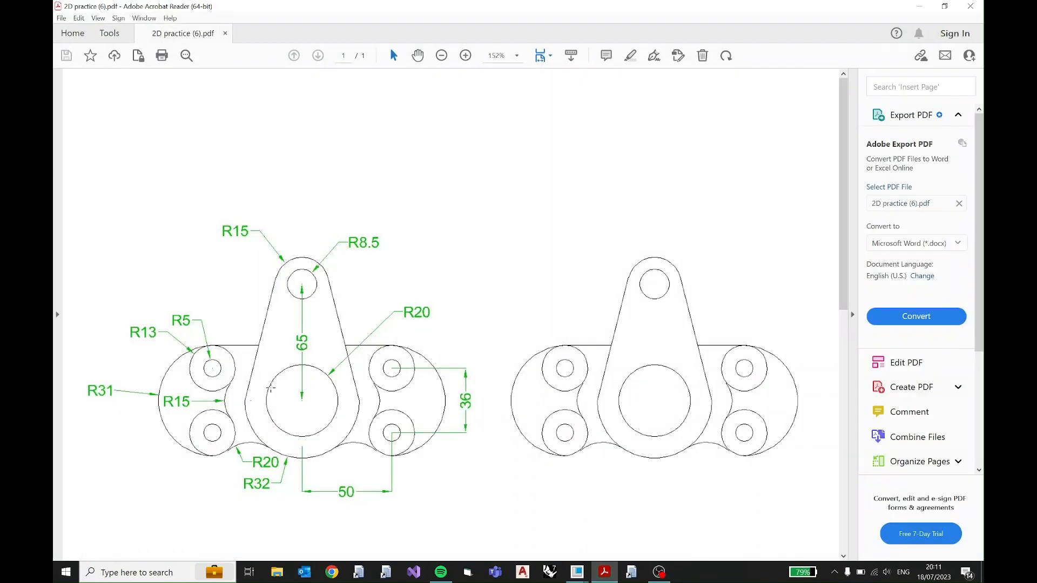
click(920, 8)
click(571, 391)
double_click(572, 393)
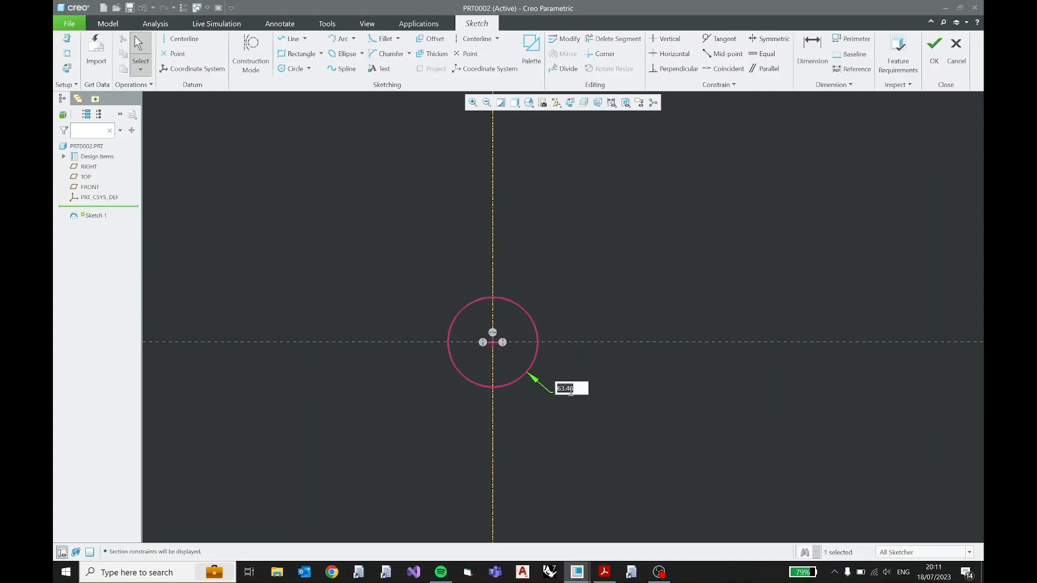
text(200)
key(Return)
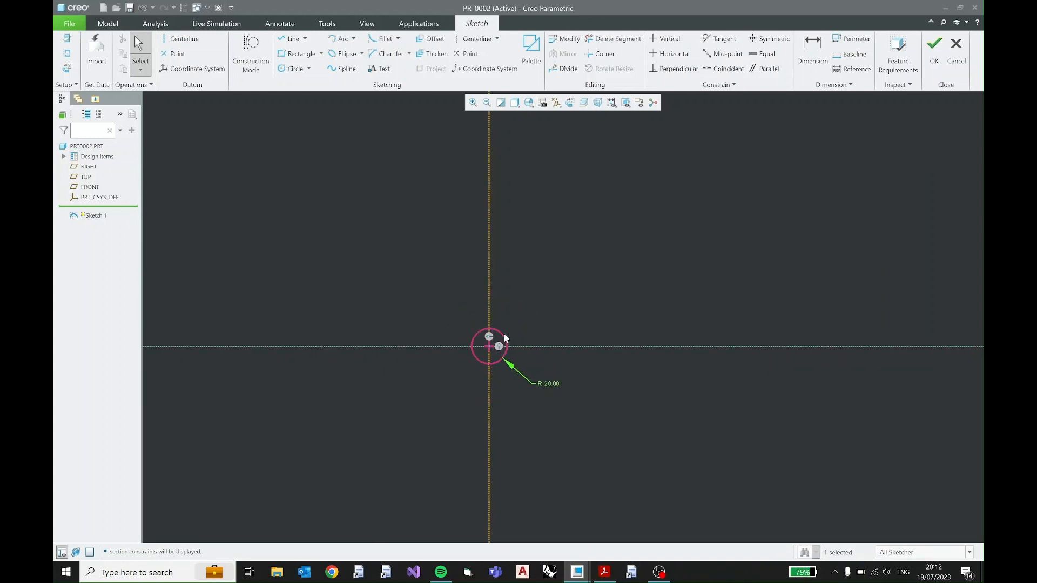
Enlarge the circle freehand to a radius of about 27 and restore its radius to 20
click(613, 384)
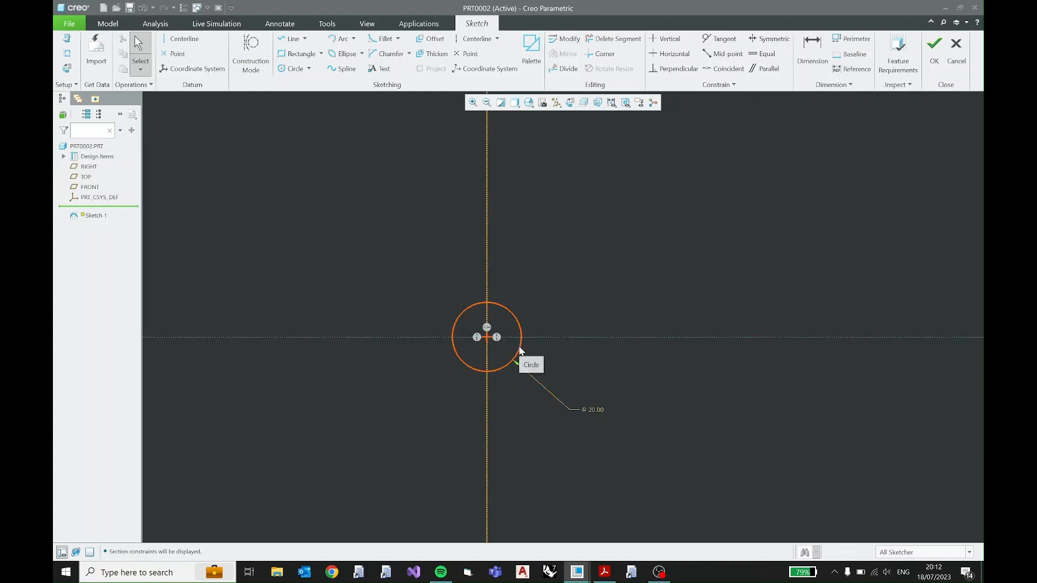
drag(520, 351, 542, 358)
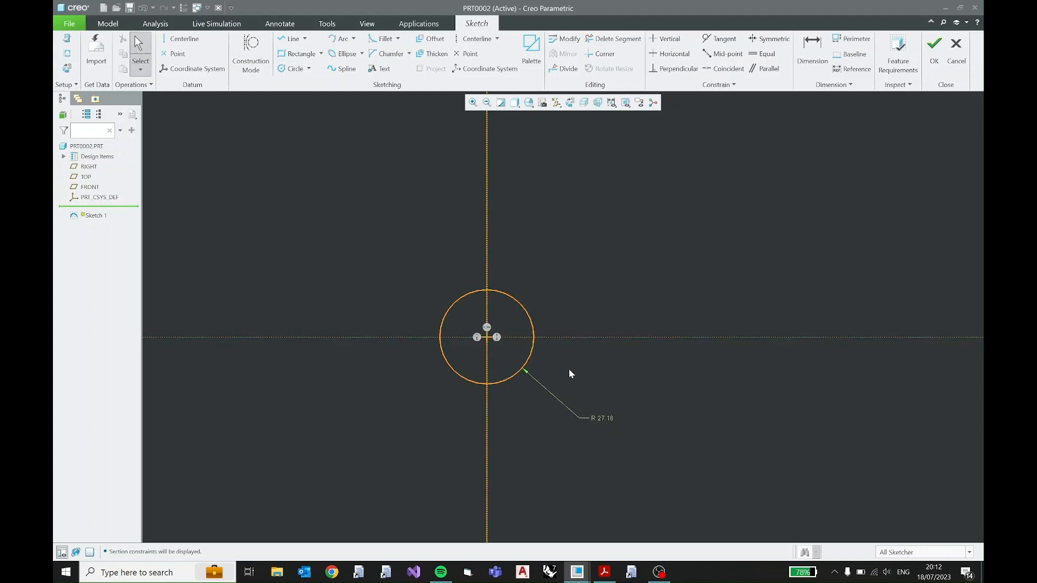
double_click(606, 421)
text(20)
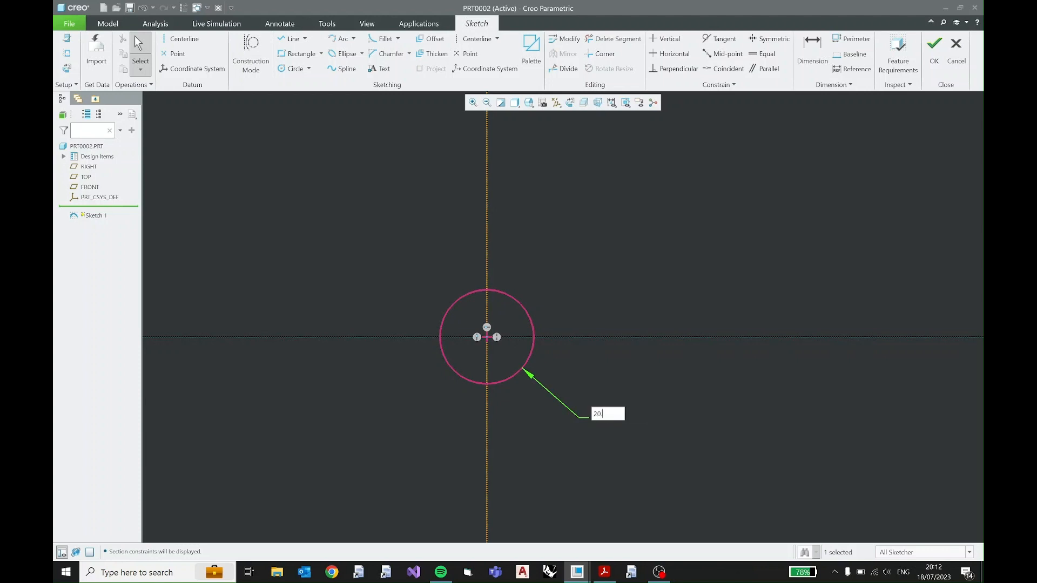
text(.)
key(Return)
Lock the central circle's radius 20 dimension and check the surrounding circle's radius in the PDF drawing
click(591, 409)
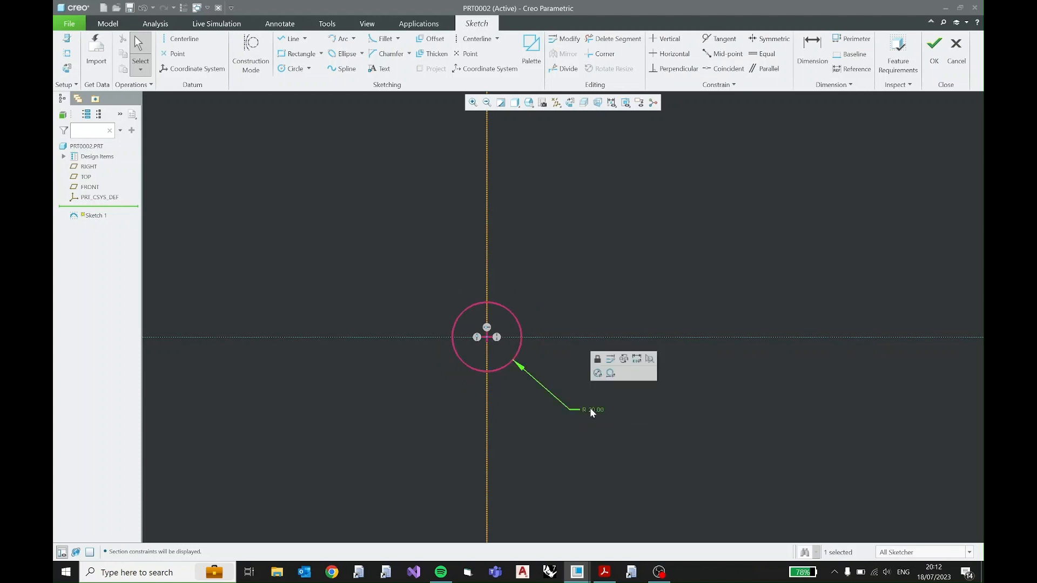
click(596, 362)
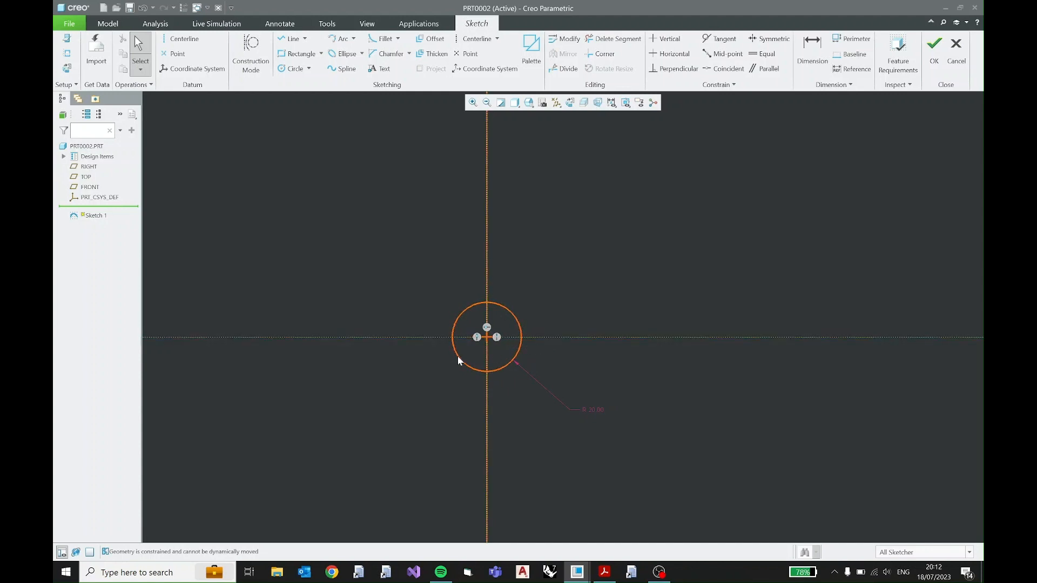
click(604, 572)
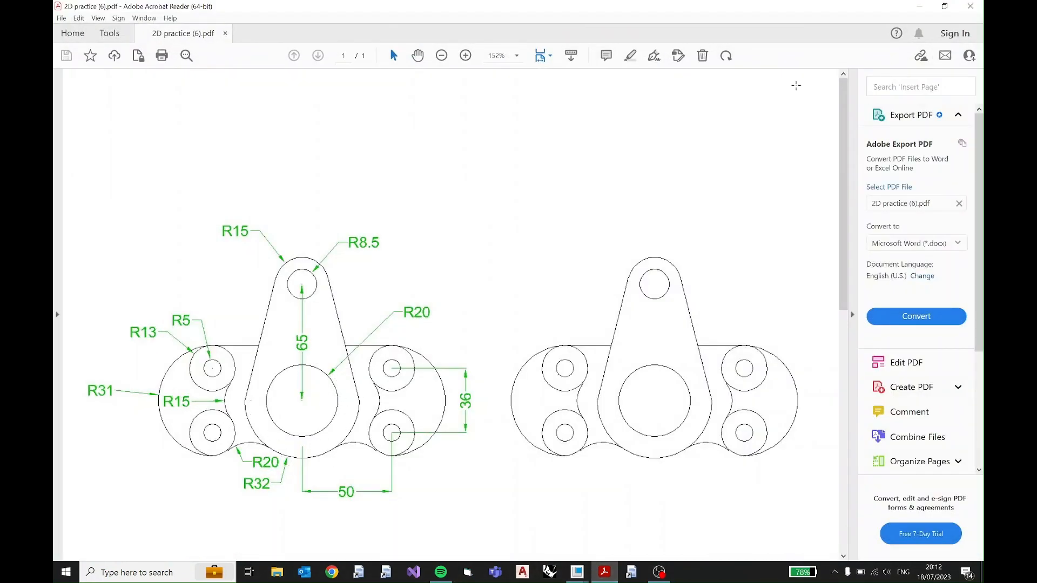
click(919, 7)
Draw a second circle about 80 in diameter, concentric with the central radius 20 circle
click(289, 68)
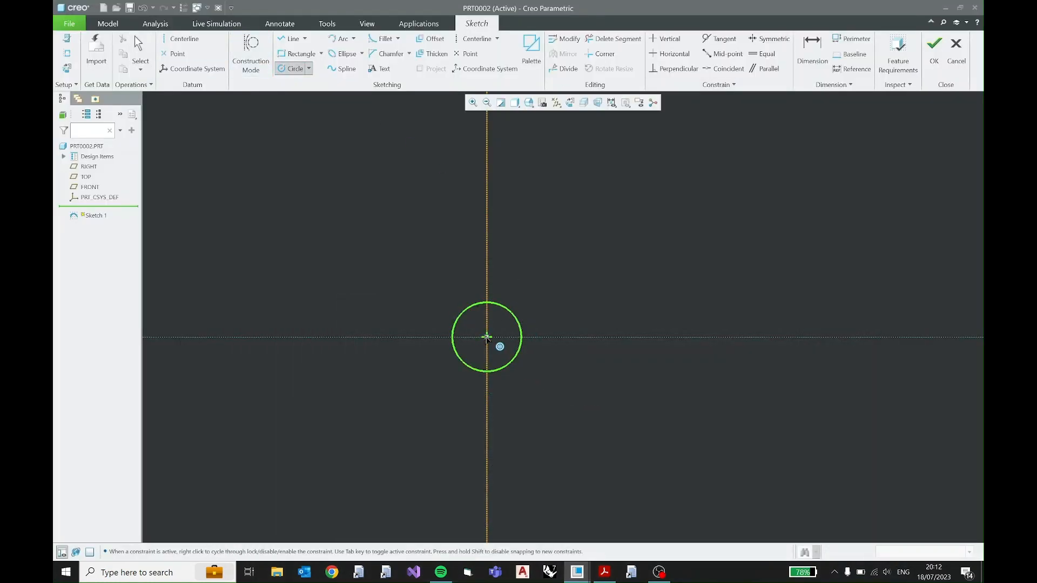
click(486, 337)
click(553, 316)
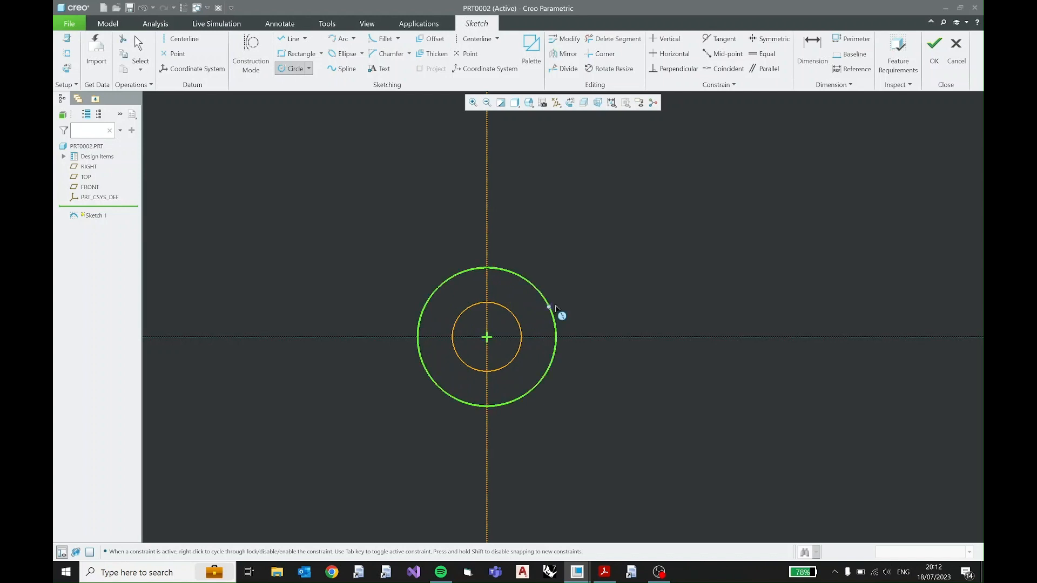
middle_click(588, 252)
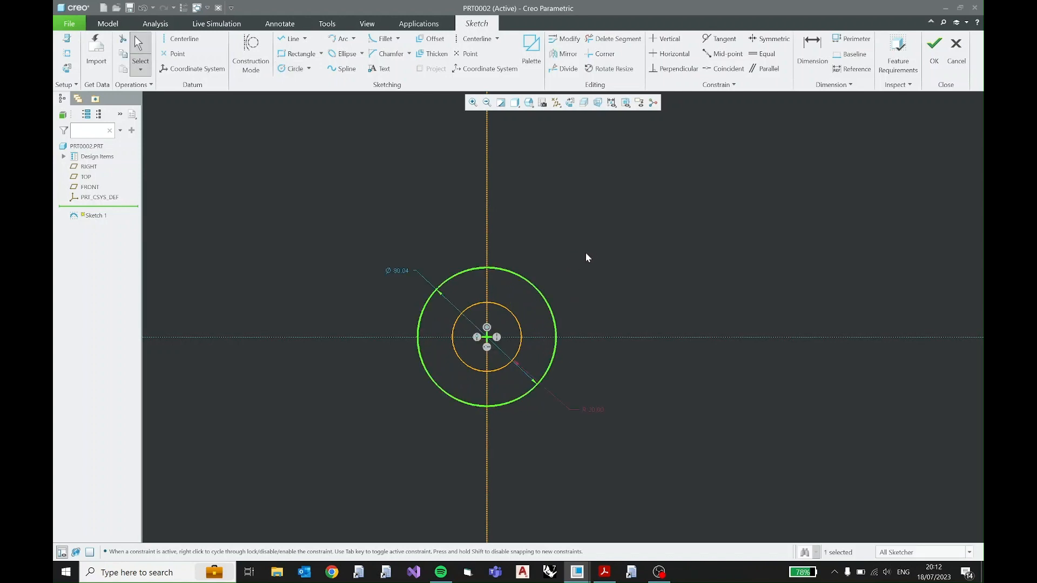
Place the outer circle's diameter dimension below and to the left of the circle, convert it to a radius and set it to 32
drag(398, 270, 380, 396)
click(380, 391)
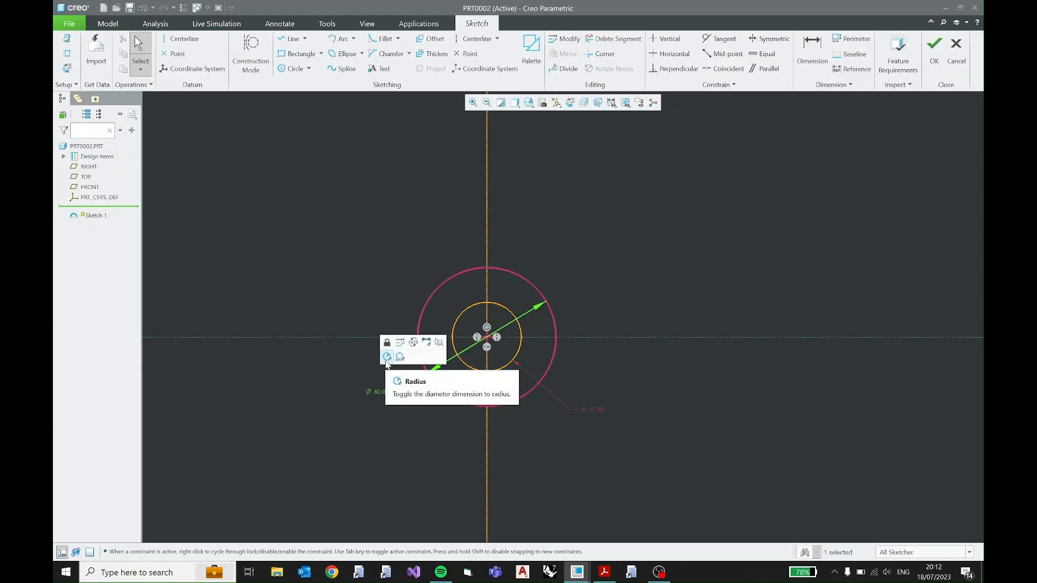
click(386, 357)
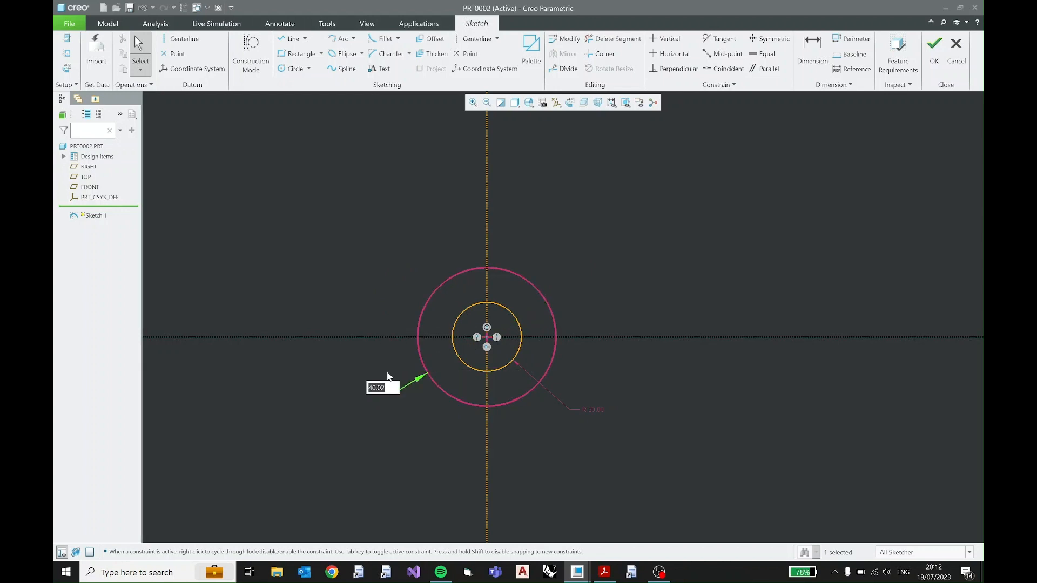
text(32.0)
key(Return)
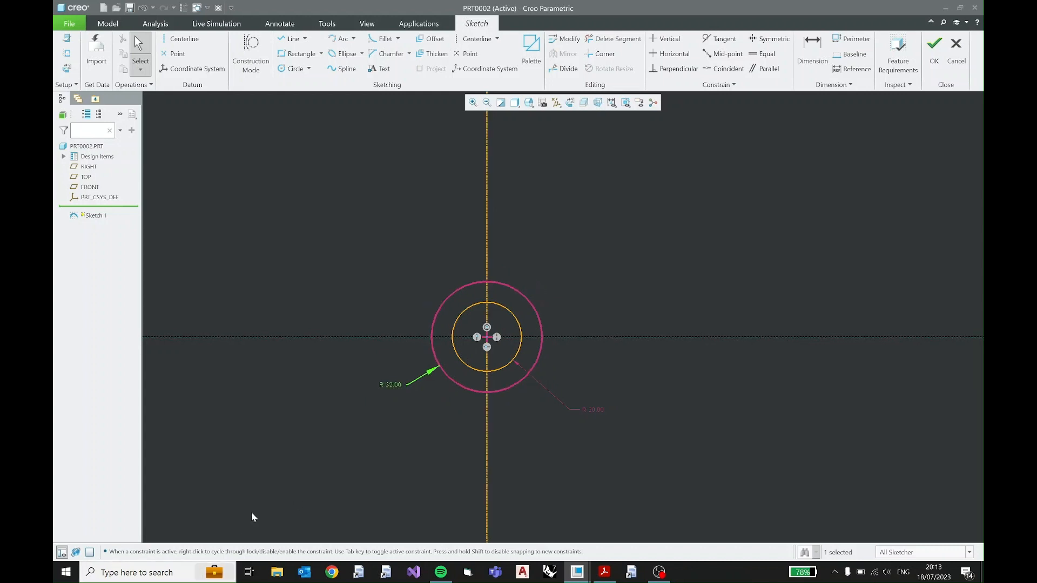
Resize the outer circle slightly freehand, restore its radius to 32 and lock the dimension
mouse_move(449, 379)
mouse_down()
mouse_move(439, 388)
mouse_move(440, 378)
mouse_up()
double_click(408, 382)
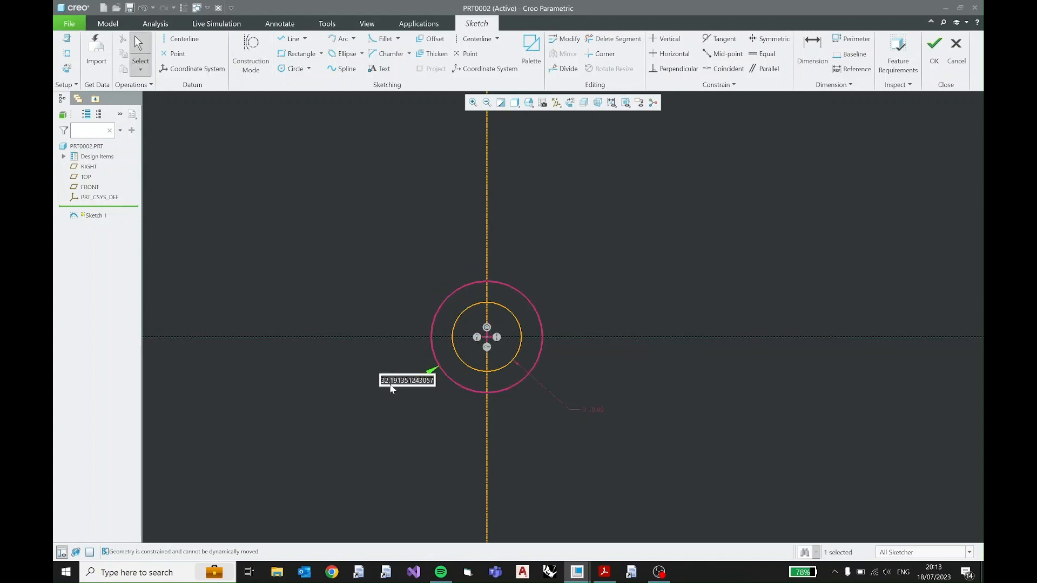
text(32.)
drag(397, 384, 385, 384)
click(380, 383)
click(387, 333)
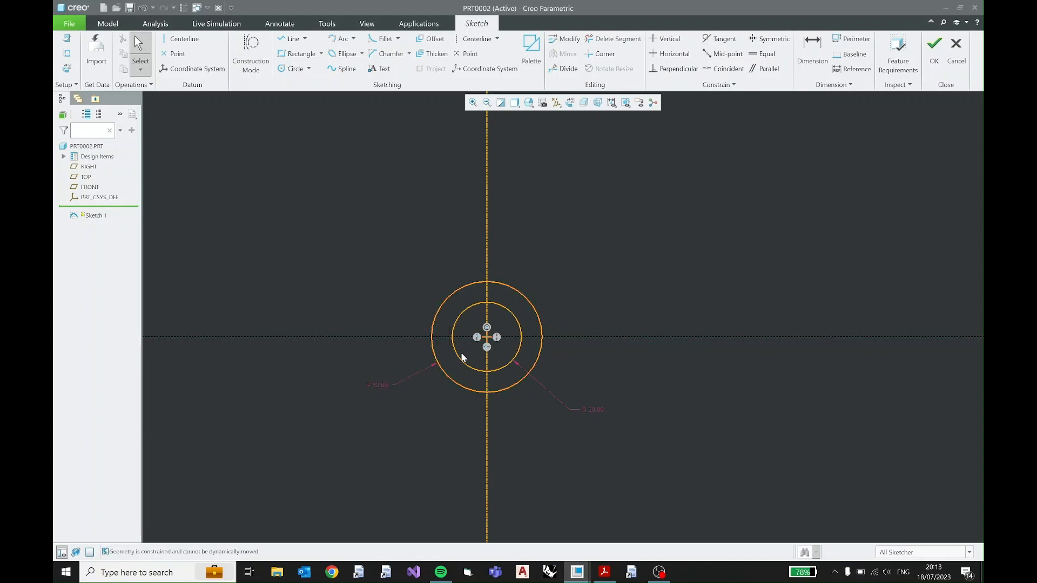
Check the PDF drawing and draw two concentric circles, about 26 and 52 in diameter, on the vertical reference about 125 above the center
middle_drag(509, 283, 513, 370)
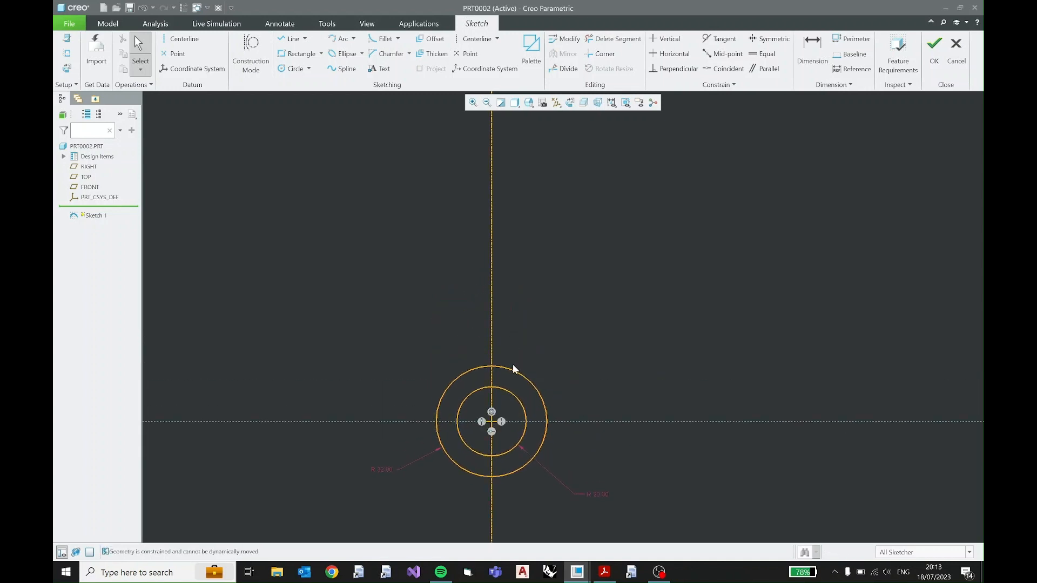
click(604, 571)
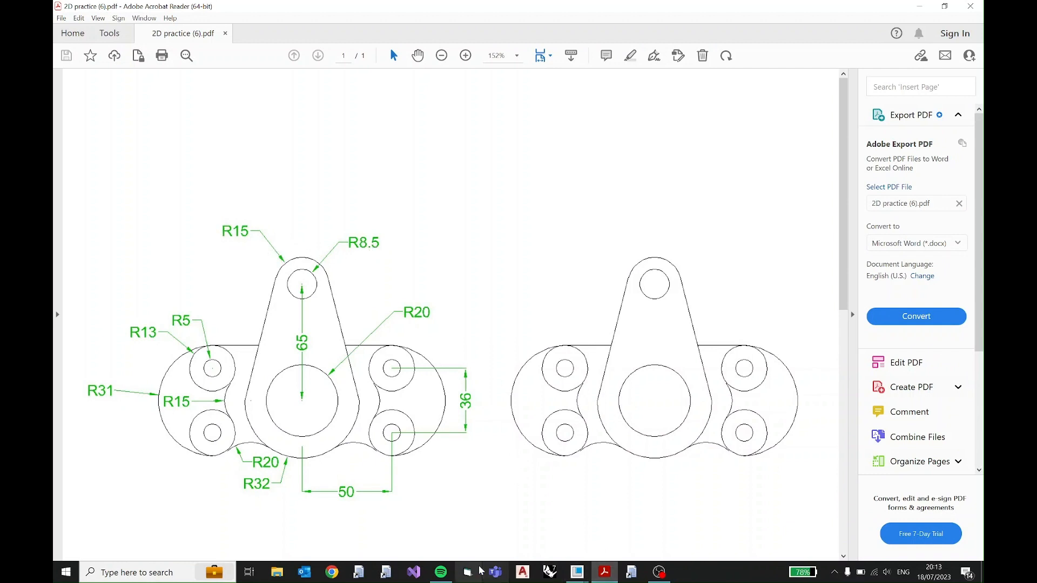
click(919, 6)
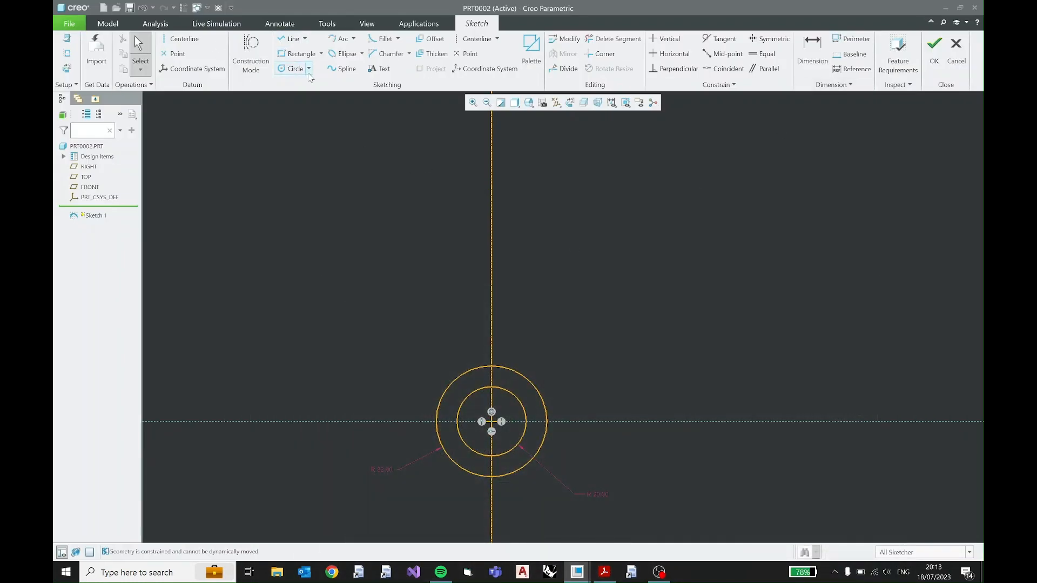
click(292, 69)
click(491, 202)
click(513, 200)
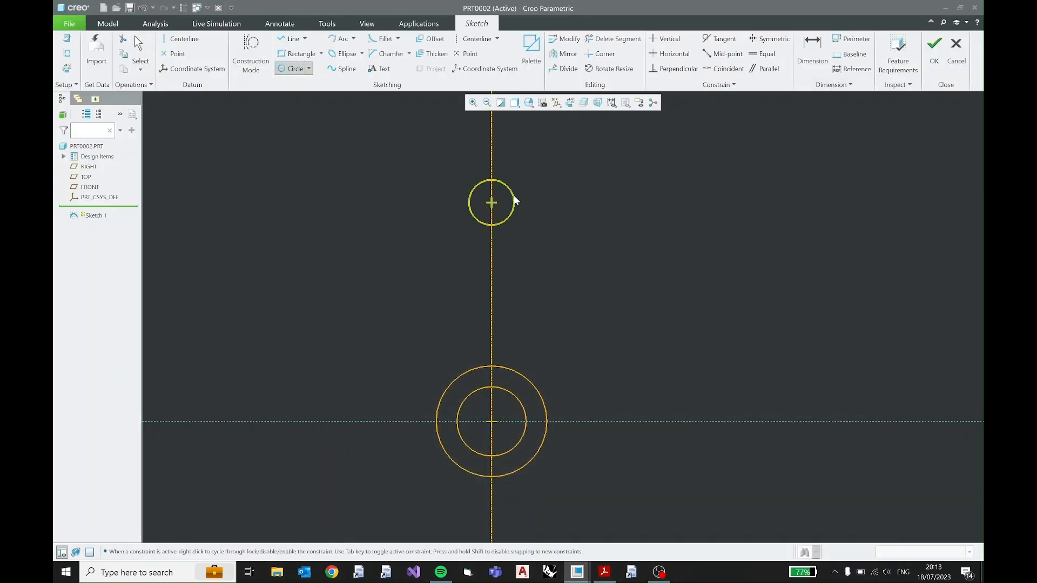
click(492, 202)
click(534, 187)
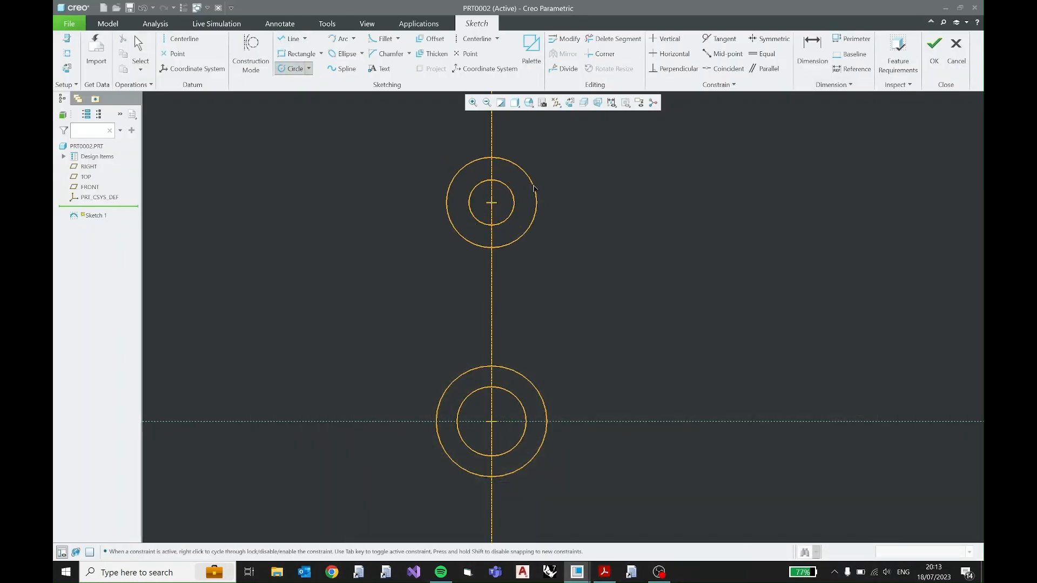
middle_click(546, 167)
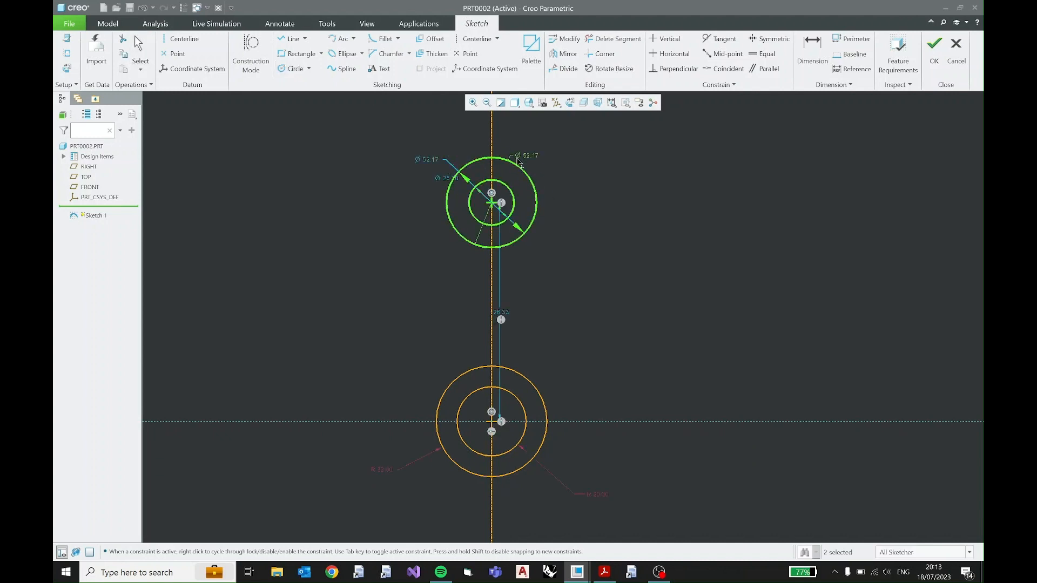
Convert both upper circles' diameter dimensions to radii, setting the outer one to 15 and the inner one to 8.5
drag(443, 162, 578, 168)
double_click(591, 169)
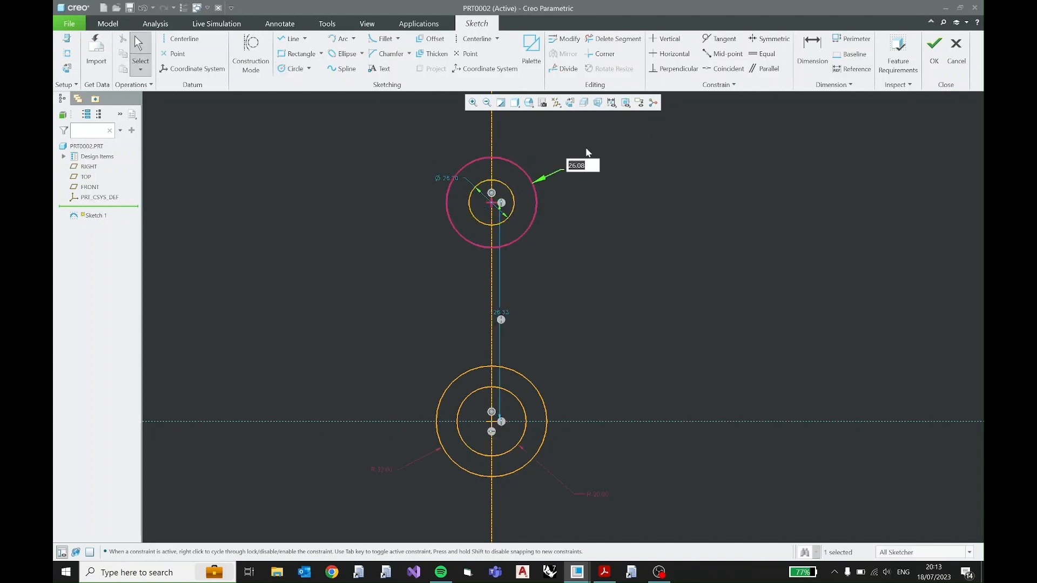
text(15.)
key(Return)
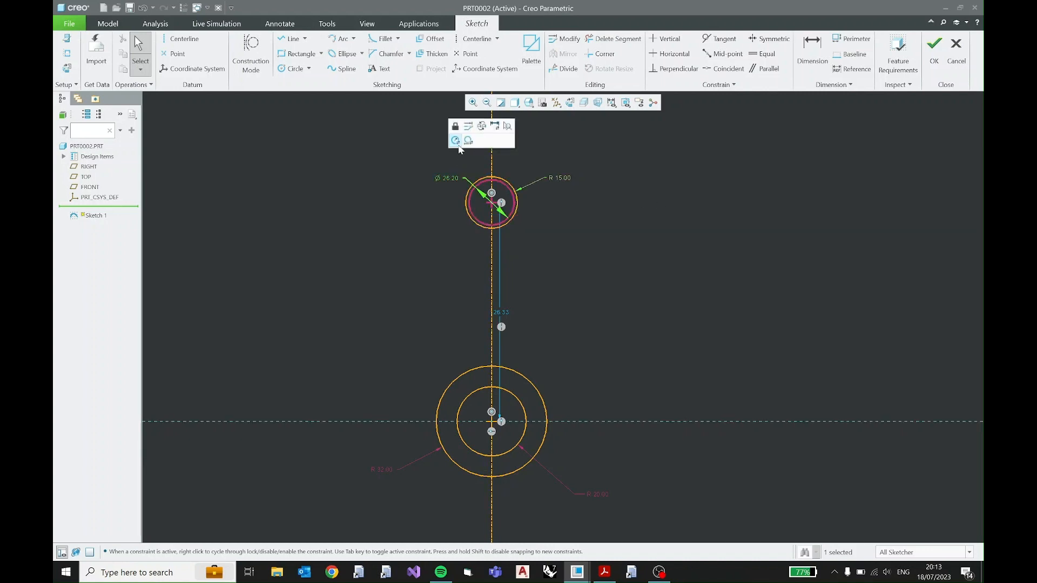
click(460, 143)
text(8.5)
key(Return)
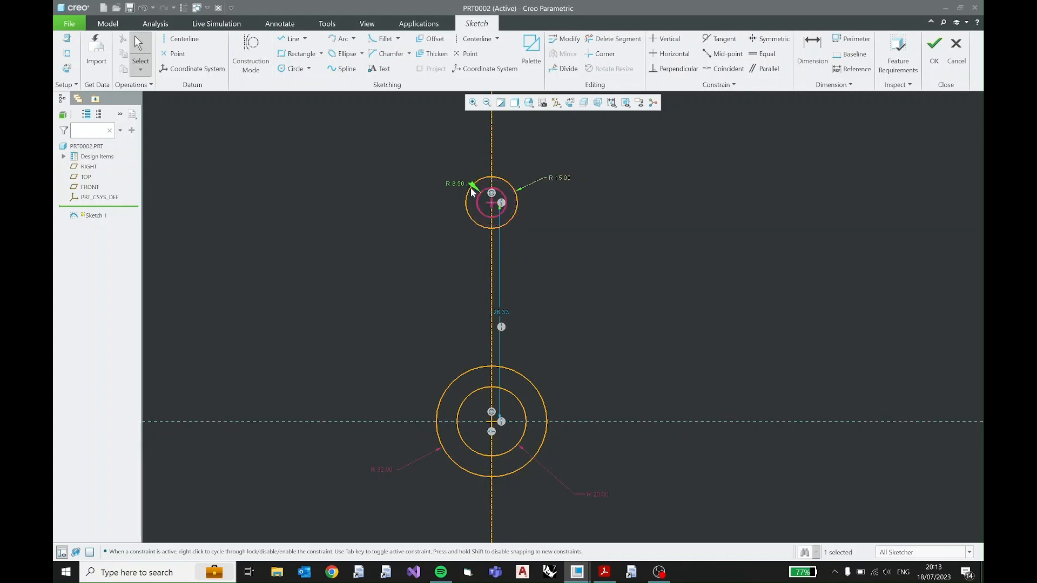
Move the inner circle's radius 8.5 dimension further left of the upper circles, and lock the radius 8.5 and radius 15 dimensions
click(550, 209)
drag(449, 182, 429, 189)
click(401, 187)
click(411, 138)
click(559, 177)
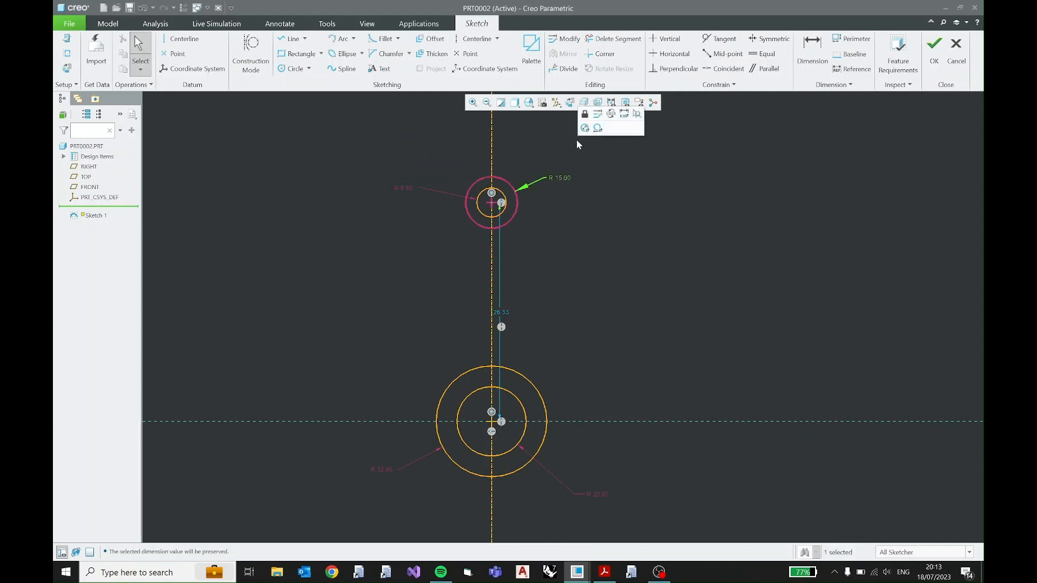
click(578, 134)
Place the vertical center-distance dimension to the right of the circles, check it against the PDF drawing and set it to 65
drag(502, 312, 582, 313)
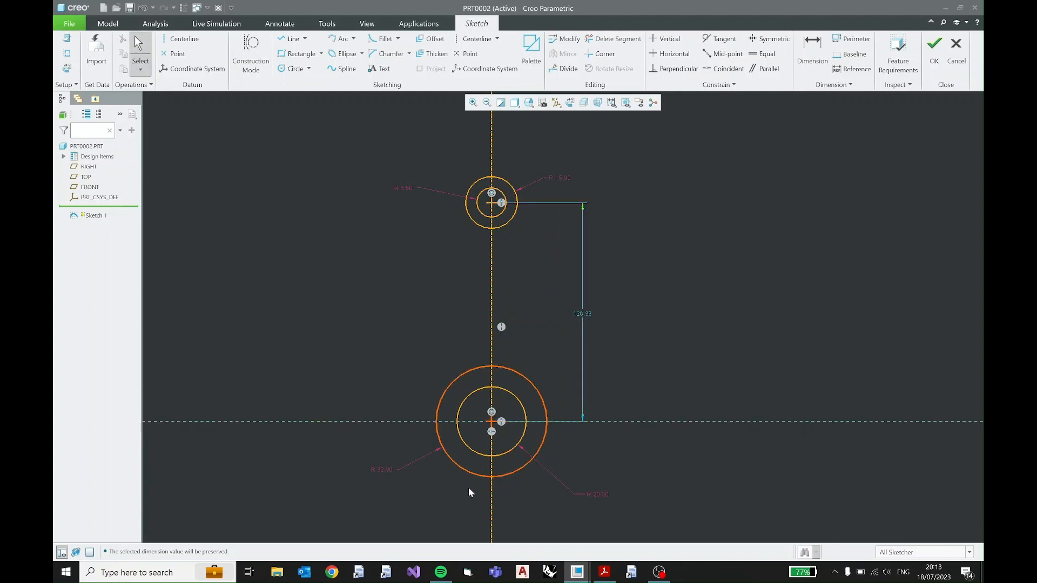
click(604, 572)
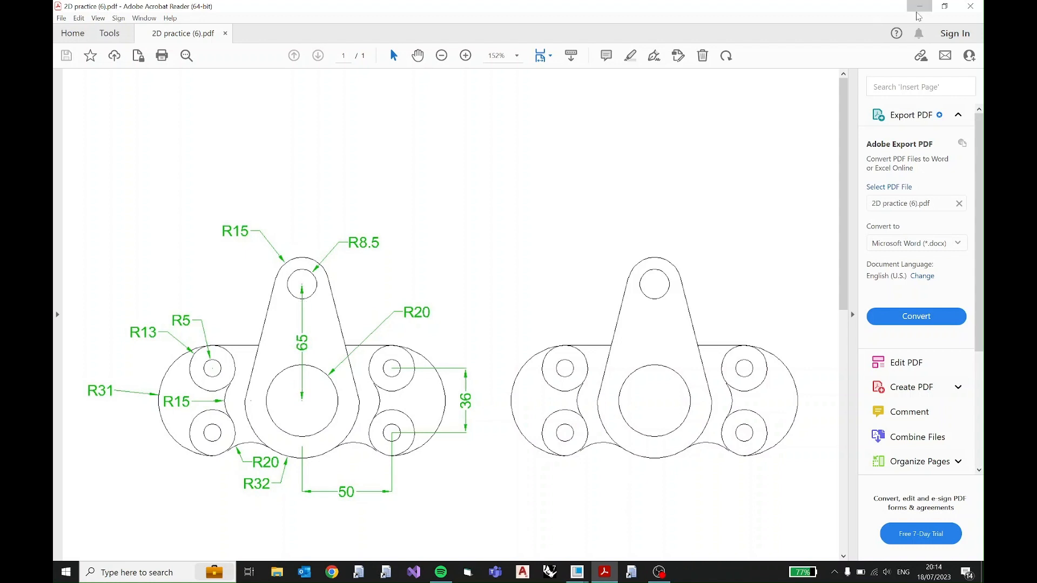
click(918, 7)
middle_click(587, 313)
text(65)
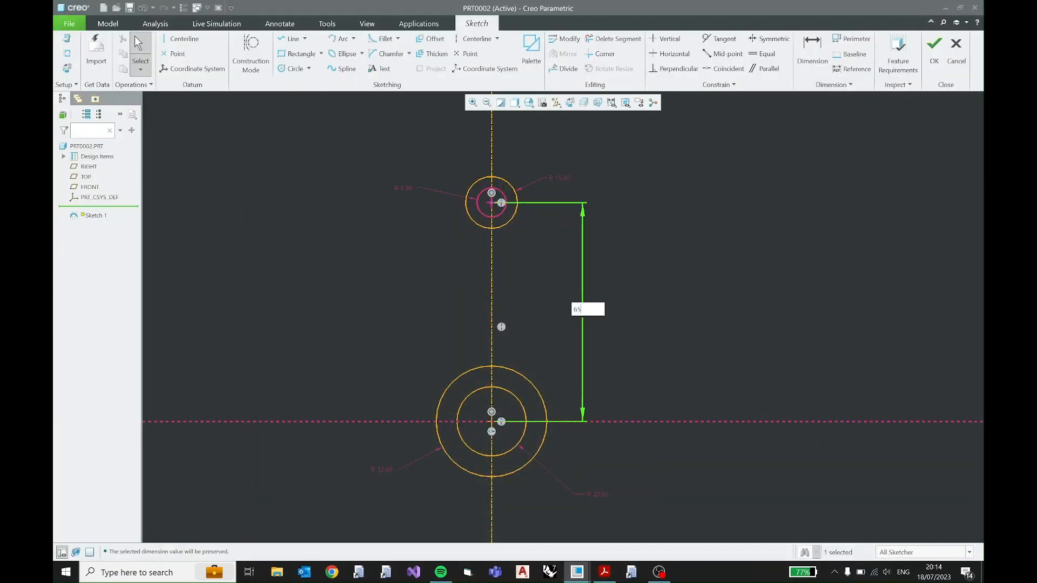
key(Return)
click(631, 295)
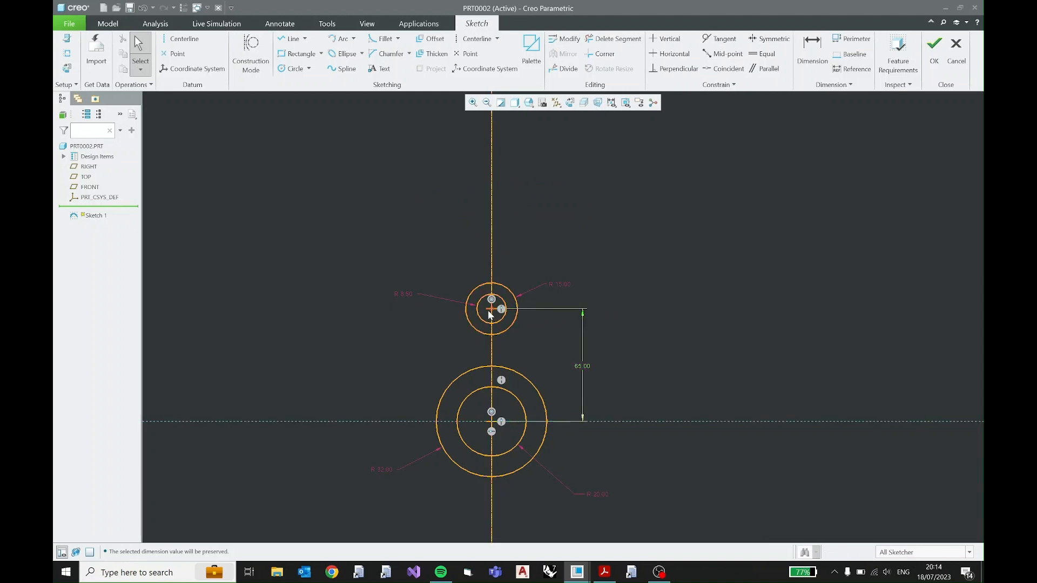
Move the upper circles upward freehand, restore their center distance to 65 and lock that dimension
drag(489, 315, 498, 292)
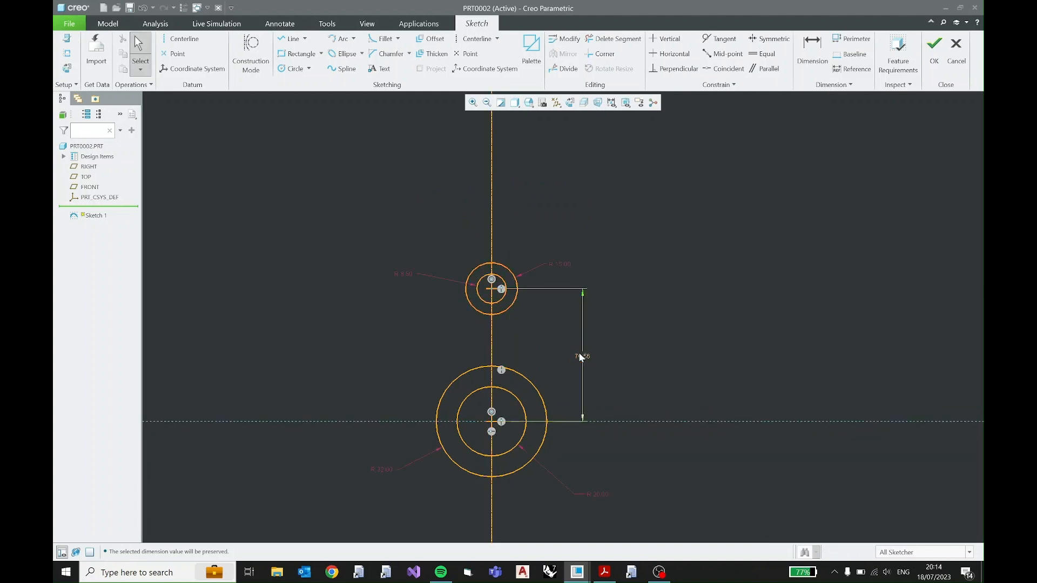
double_click(581, 356)
text(65.0)
key(Return)
click(577, 367)
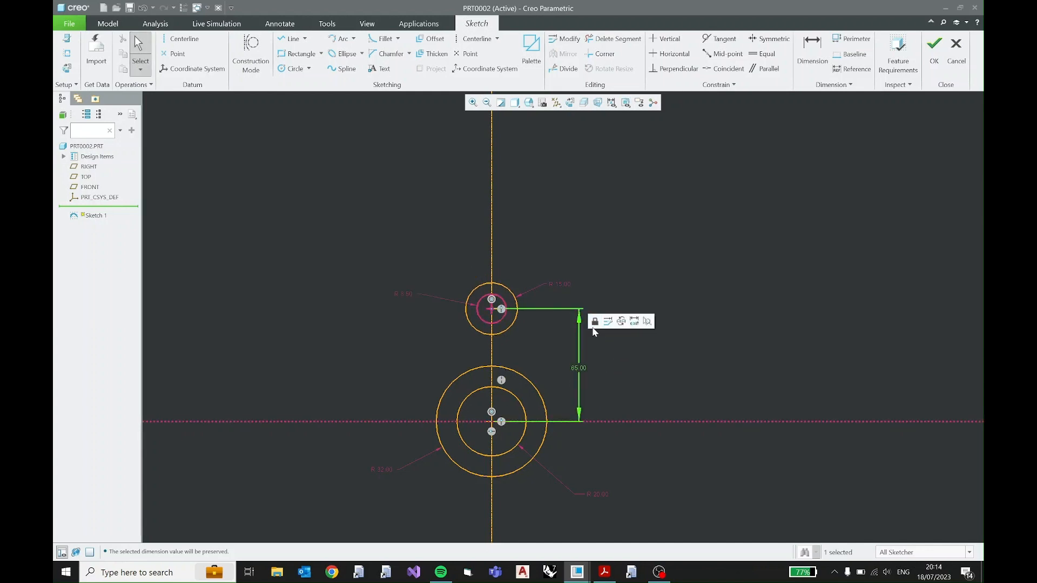
click(657, 316)
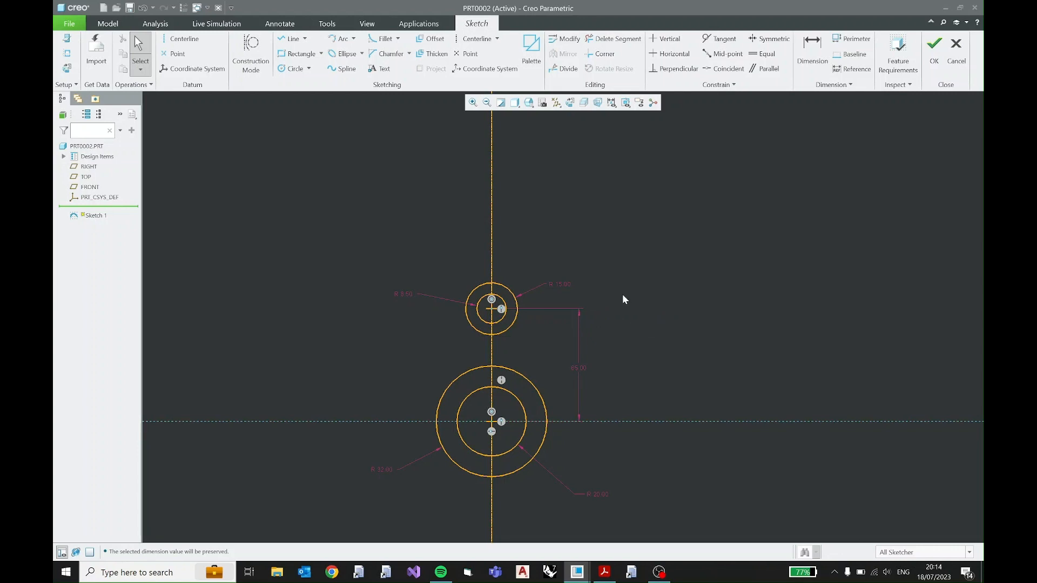
Consult the bracket in the PDF drawing and trim away the halves of all four circles to the left of the vertical reference
middle_drag(634, 291, 630, 218)
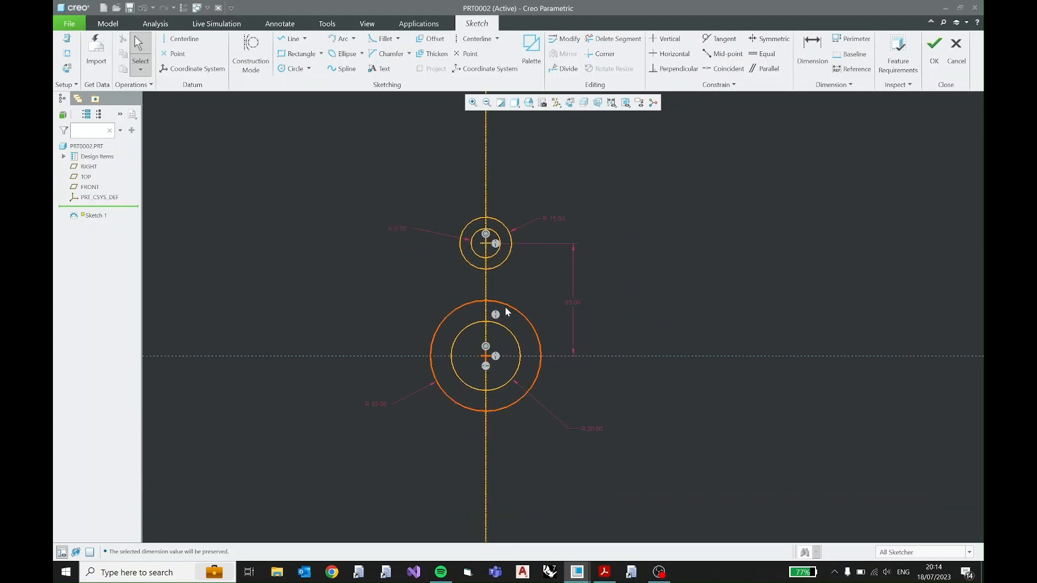
click(604, 572)
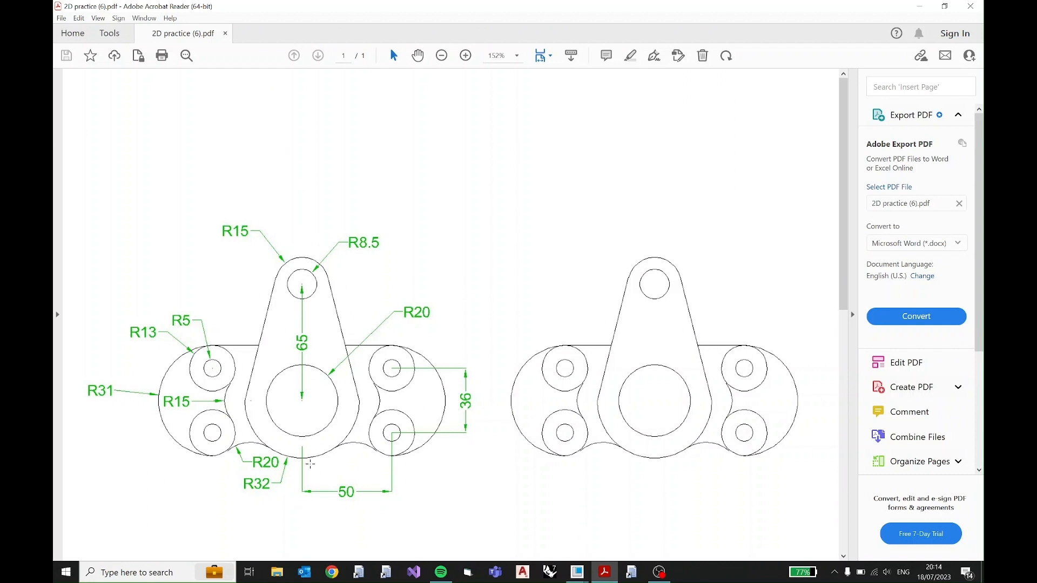
click(928, 7)
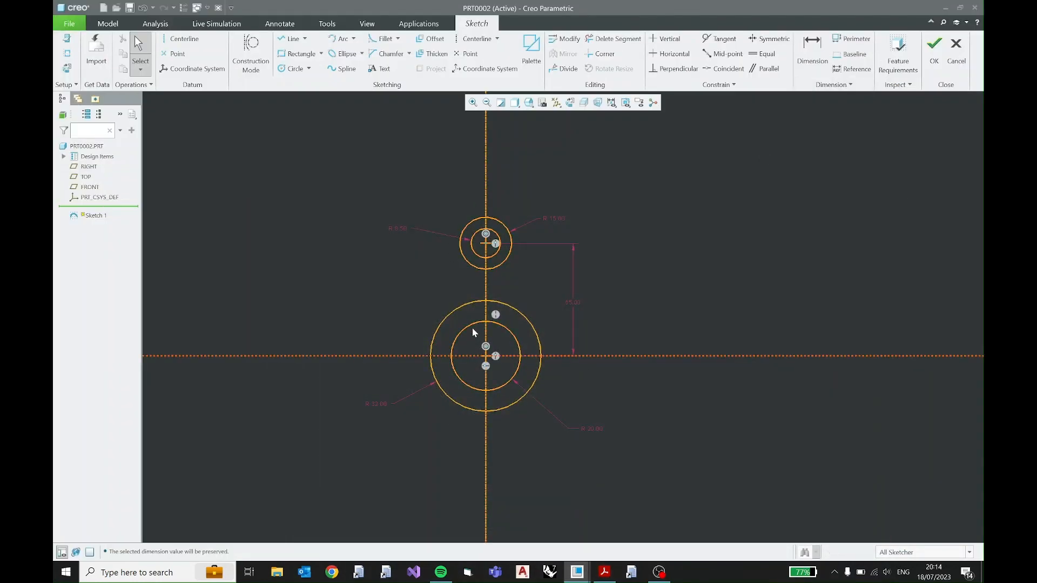
click(614, 40)
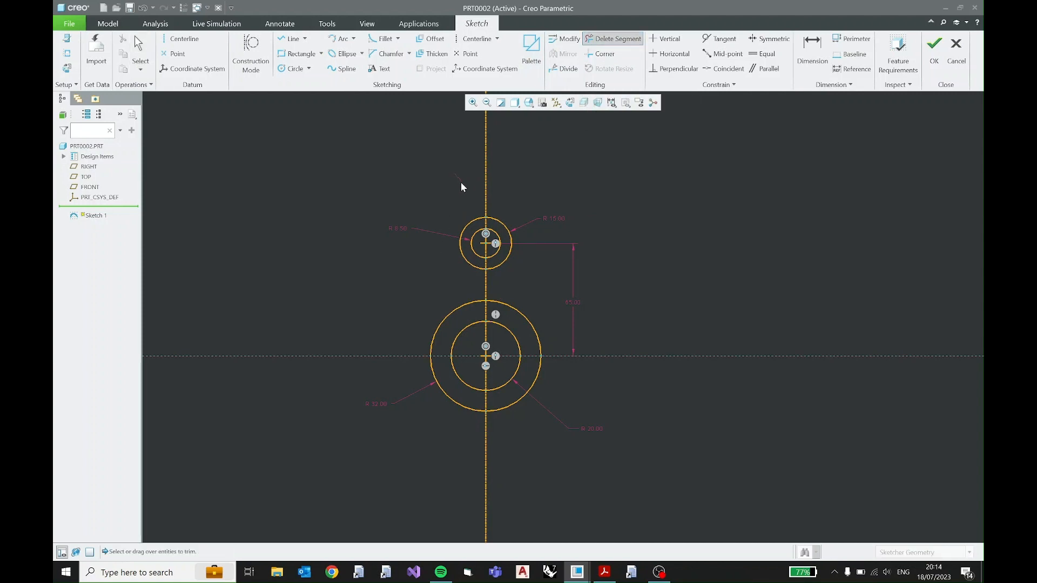
drag(463, 204, 469, 224)
drag(475, 260, 474, 310)
drag(469, 364, 464, 416)
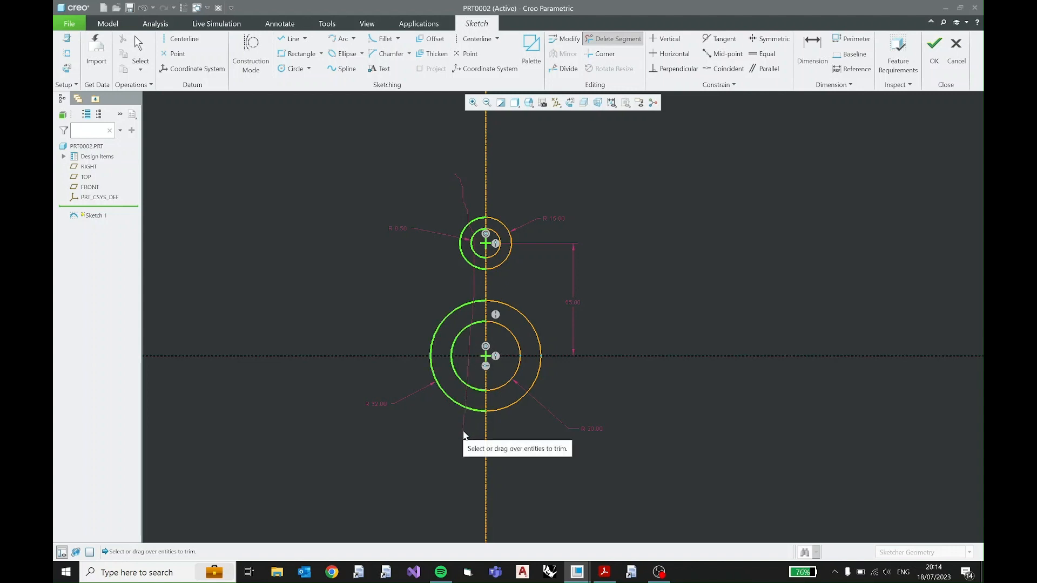
drag(464, 435, 464, 435)
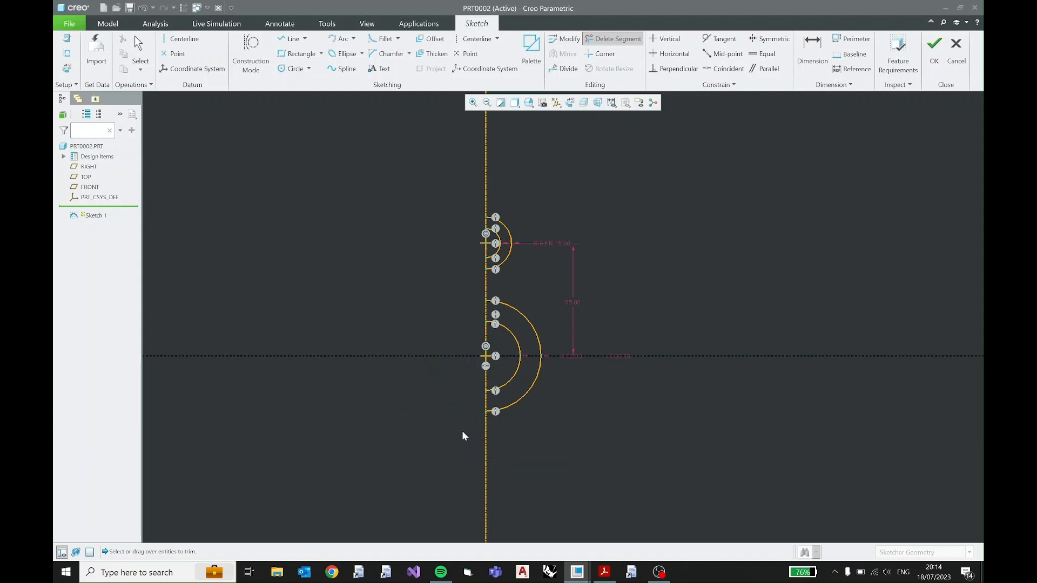
middle_click(468, 221)
scroll(542, 349, up, 1)
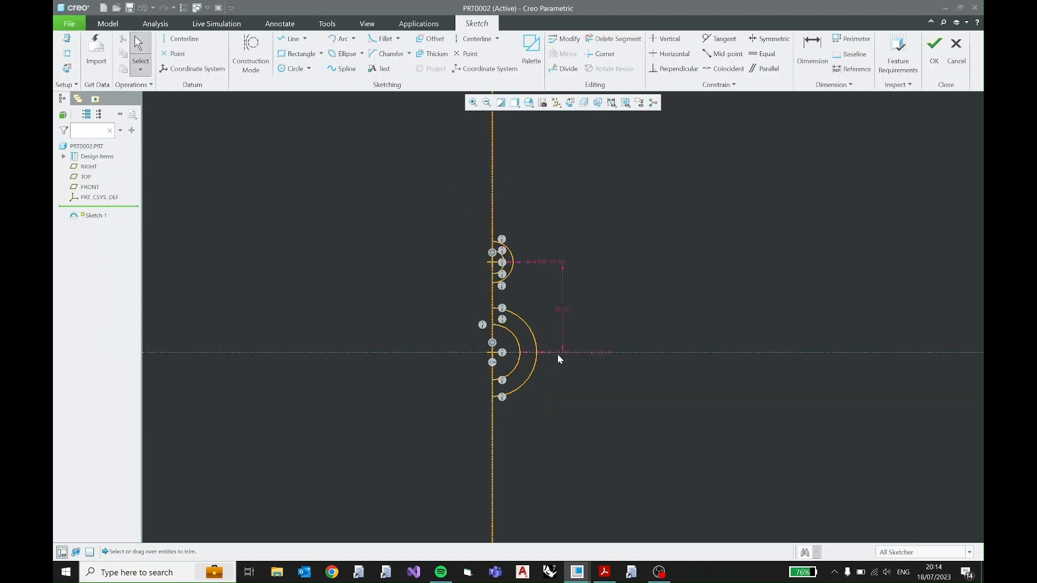
Move the radius dimensions of the two lower arcs to the area below and to the right of those arcs
scroll(555, 351, down, 4)
drag(581, 349, 510, 458)
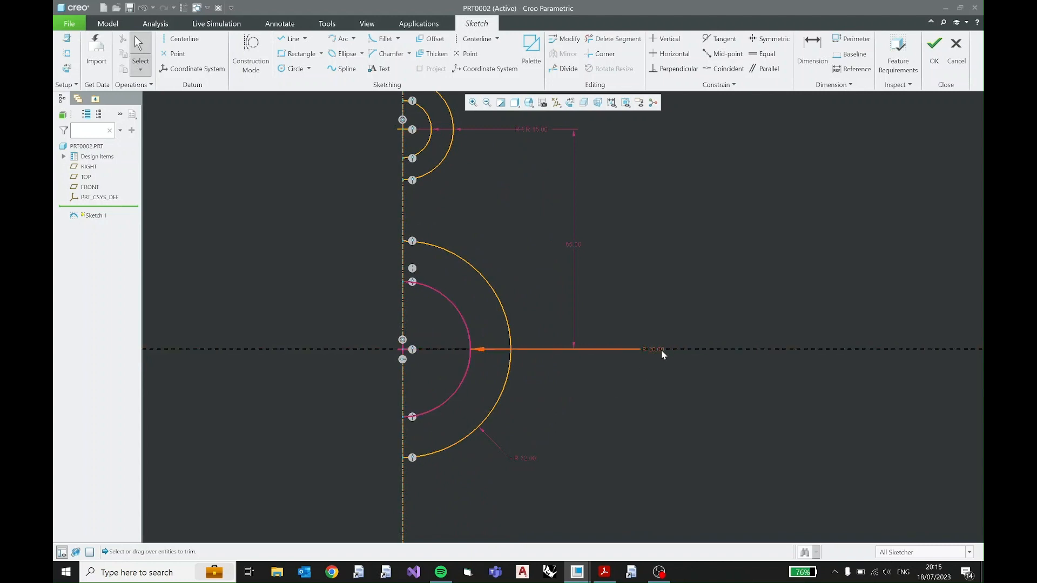
mouse_move(660, 350)
mouse_down()
mouse_move(567, 431)
mouse_move(533, 442)
mouse_up()
Move the upper outer arc's radius 15 dimension slightly upward and the inner arc's radius 8.5 dimension above the upper arcs
drag(537, 129, 541, 109)
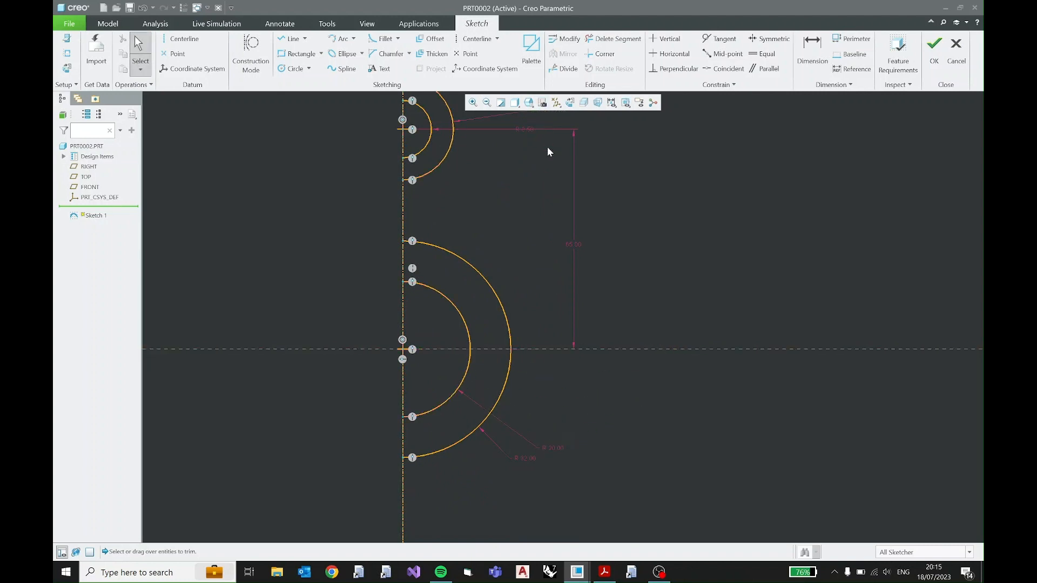
shift+middle_drag(546, 149, 526, 292)
mouse_move(512, 272)
mouse_down()
mouse_move(501, 213)
mouse_move(465, 189)
mouse_up()
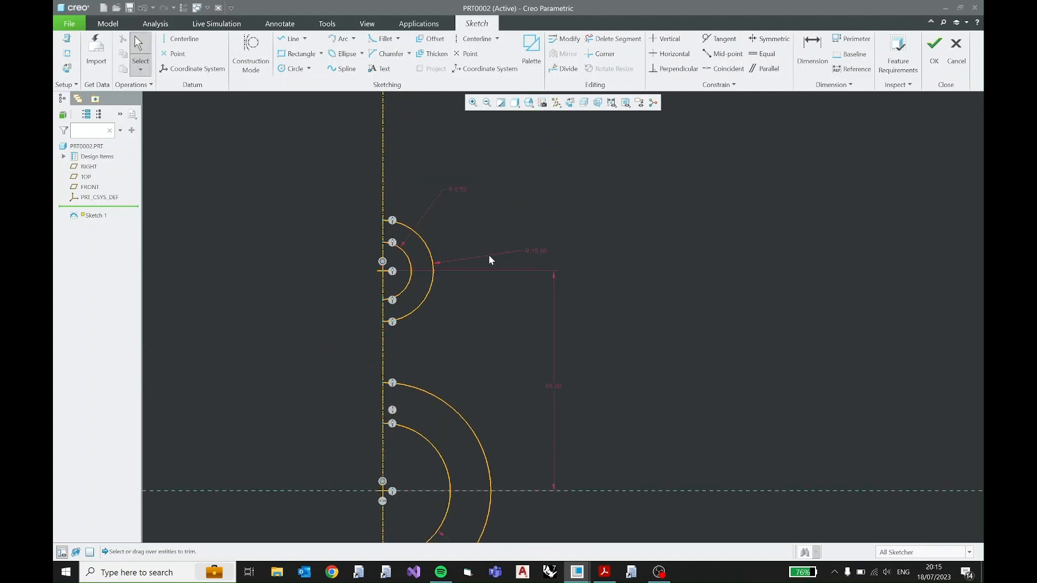
shift+middle_drag(492, 351, 524, 305)
scroll(523, 306, up, 2)
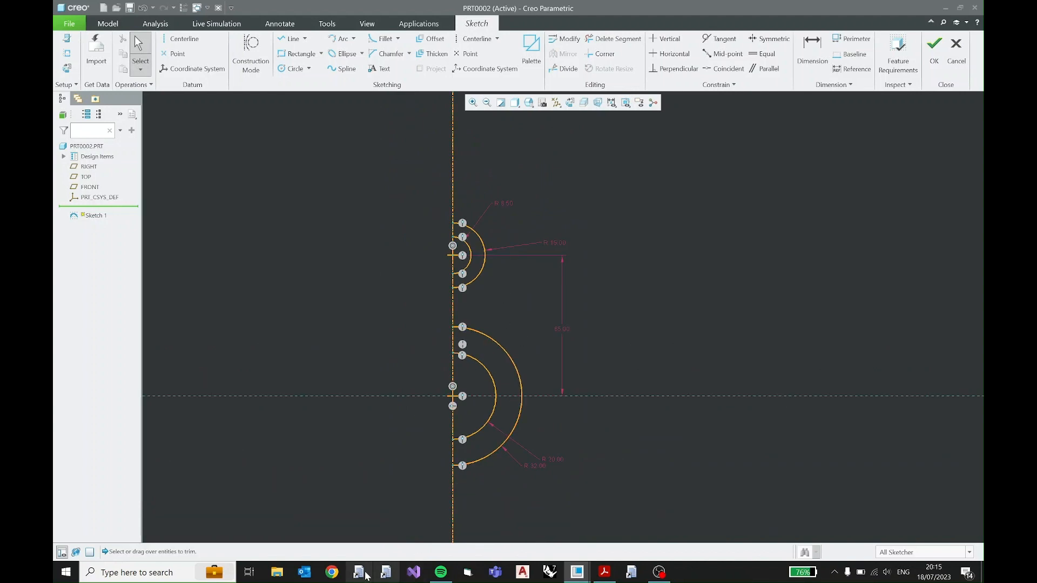
Consult the bracket in the PDF drawing and draw a slanted line from the upper outer arc's right side to the lower outer arc
click(604, 571)
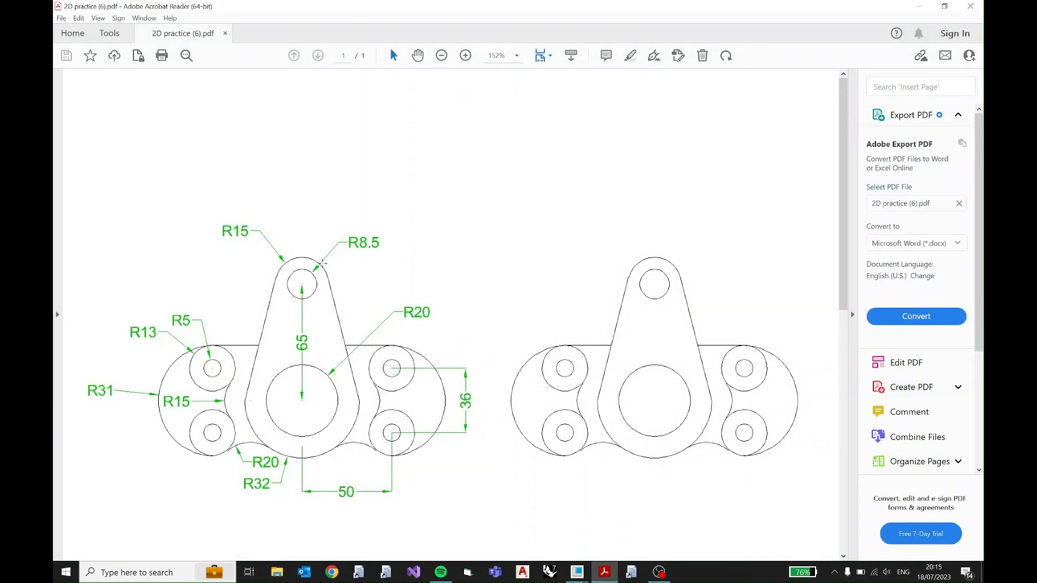
click(920, 7)
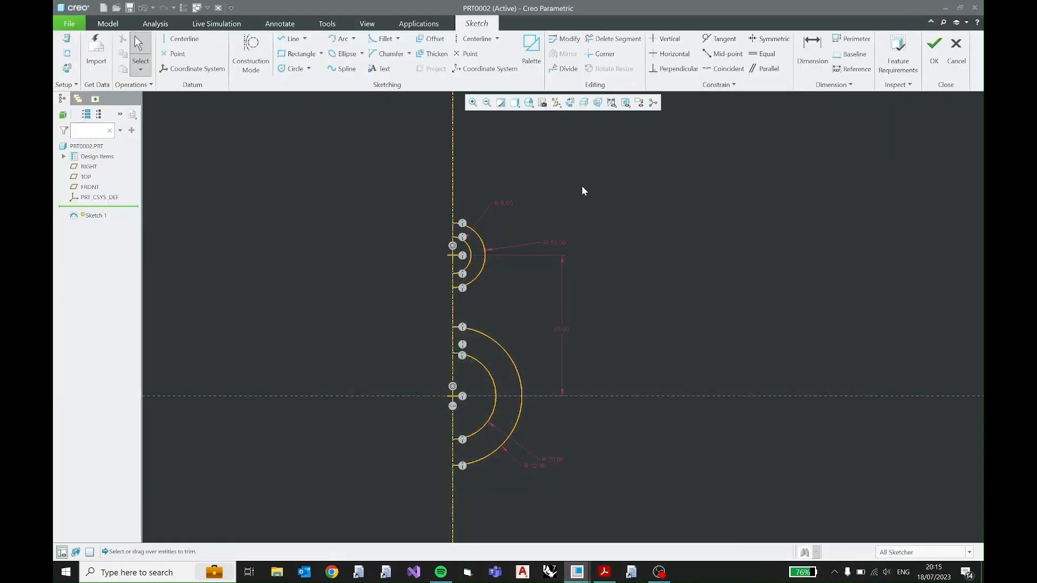
scroll(537, 302, up, 2)
scroll(535, 303, down, 3)
shift+middle_drag(527, 319, 528, 286)
click(291, 39)
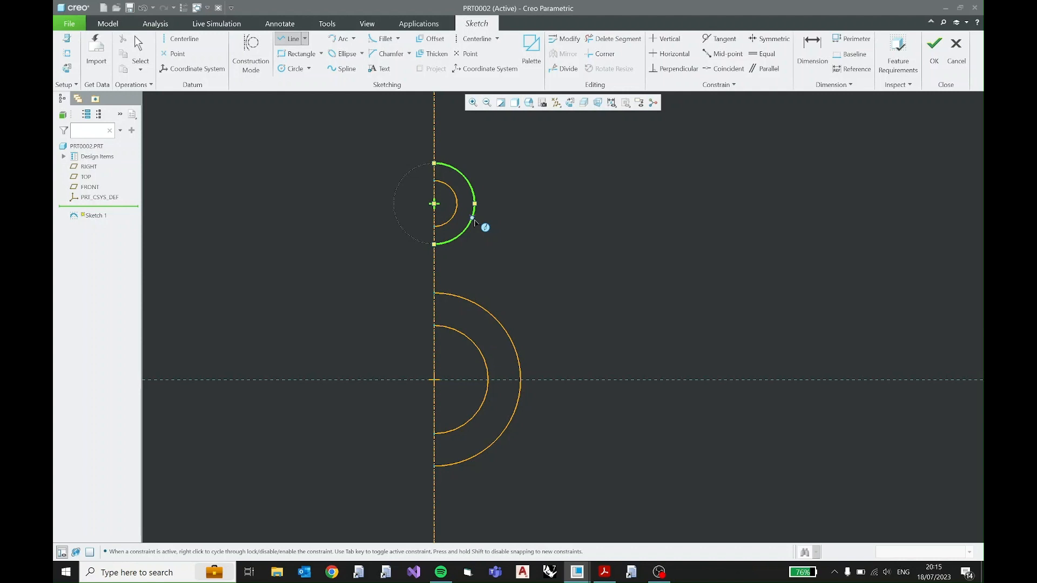
click(473, 218)
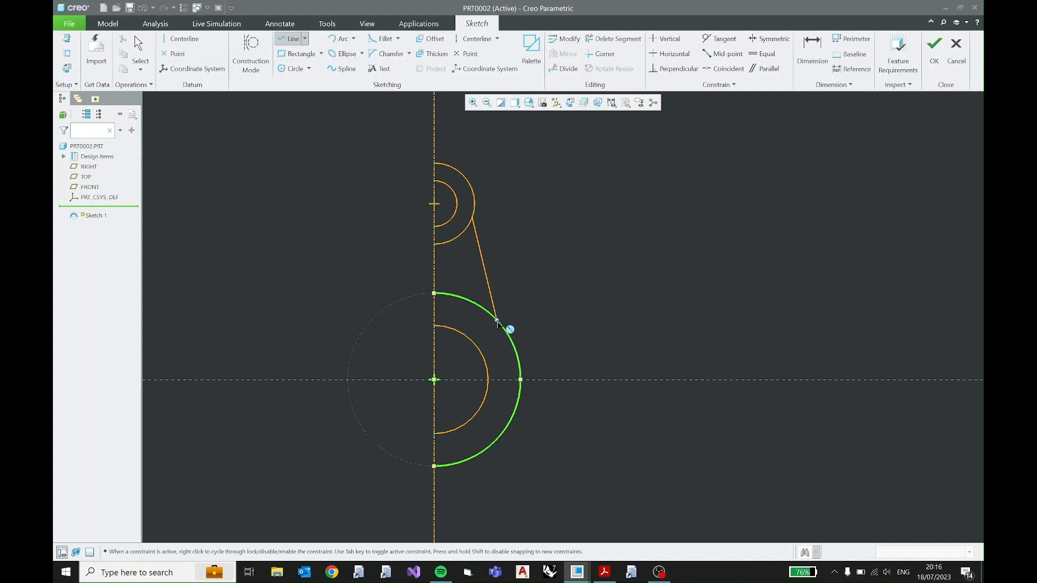
click(497, 321)
middle_click(533, 254)
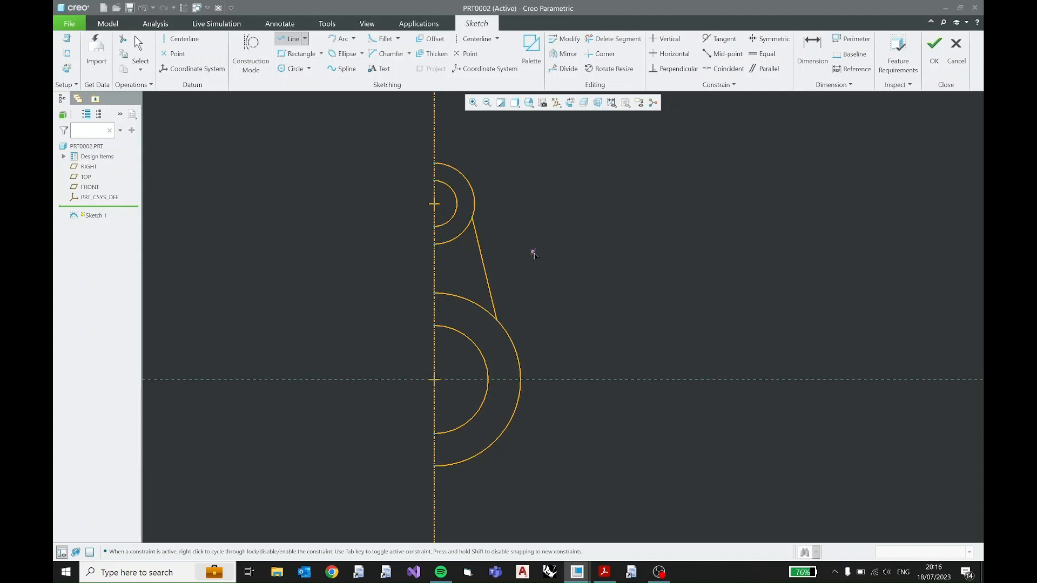
middle_click(551, 235)
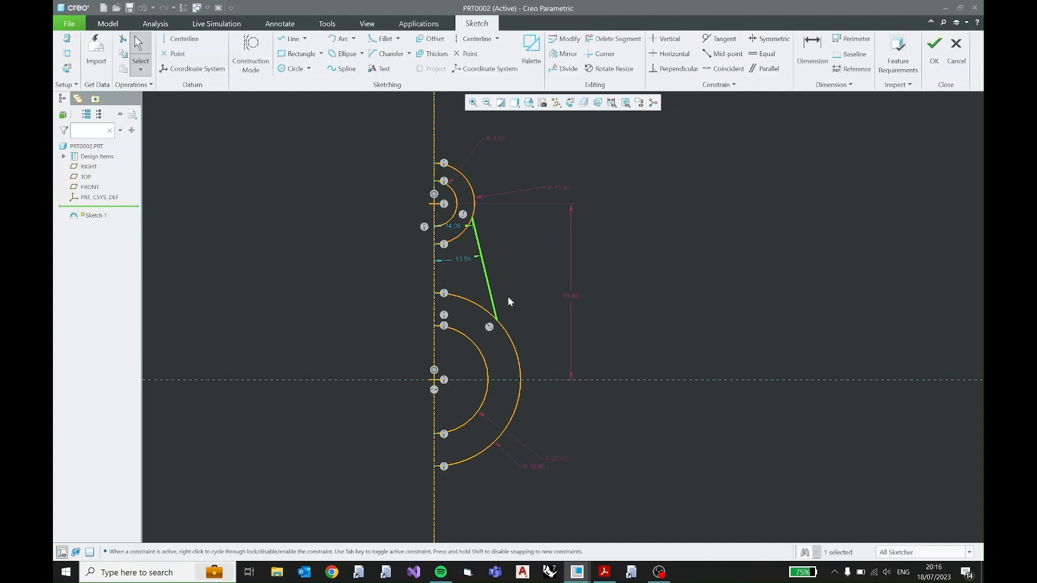
Make the slanted line tangent to the upper outer arc
click(484, 243)
click(482, 242)
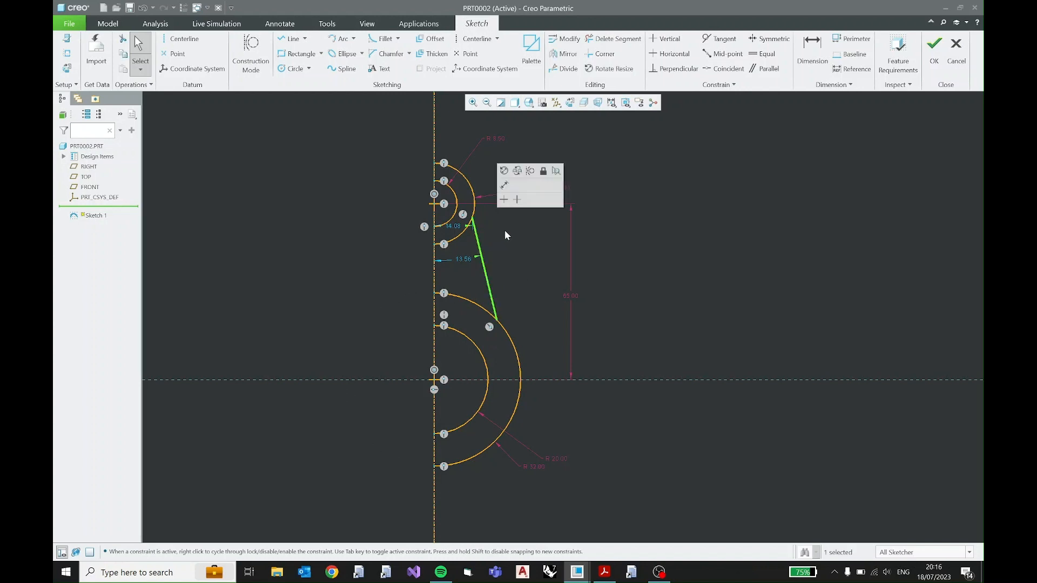
ctrl+click(475, 214)
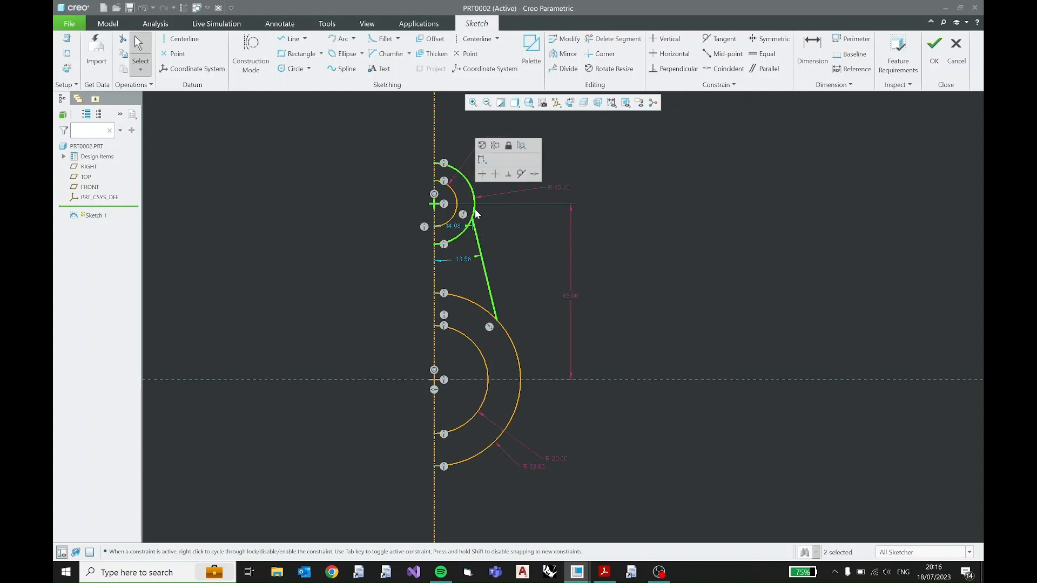
click(521, 173)
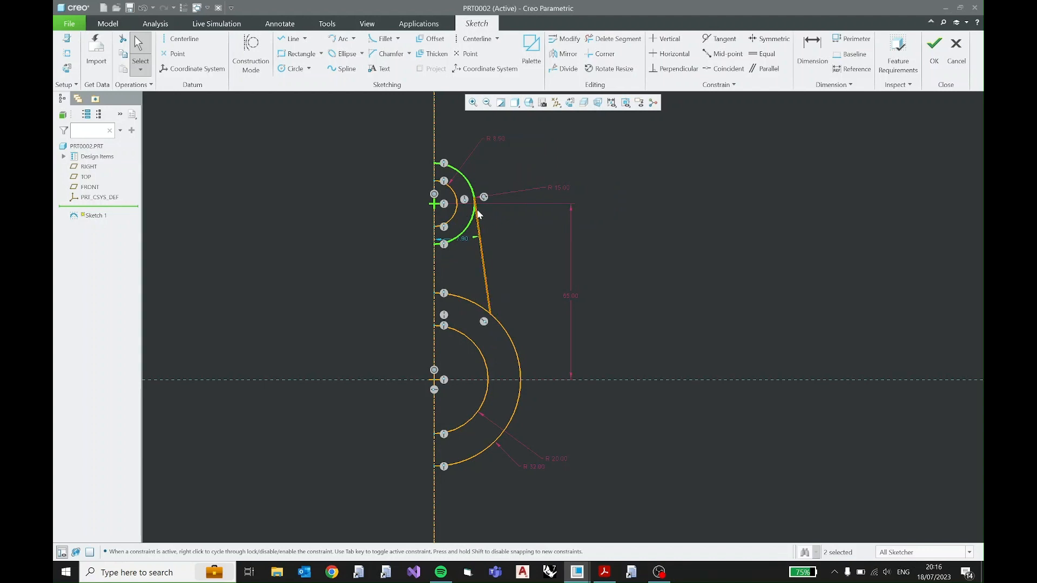
click(494, 297)
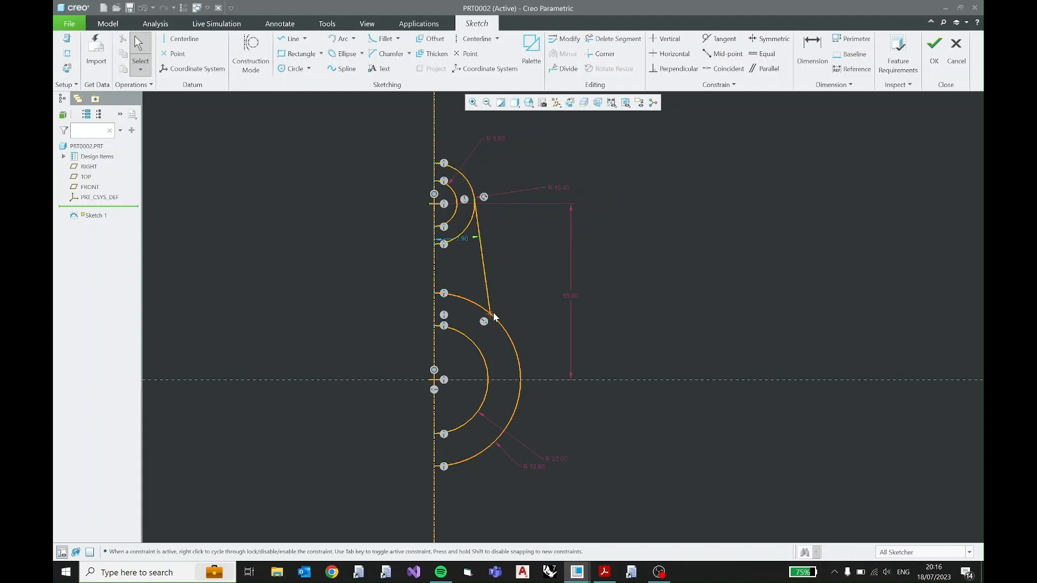
Check the PDF drawing, make the slanted line tangent to the lower outer arc, and test whether the line can still be moved
click(604, 572)
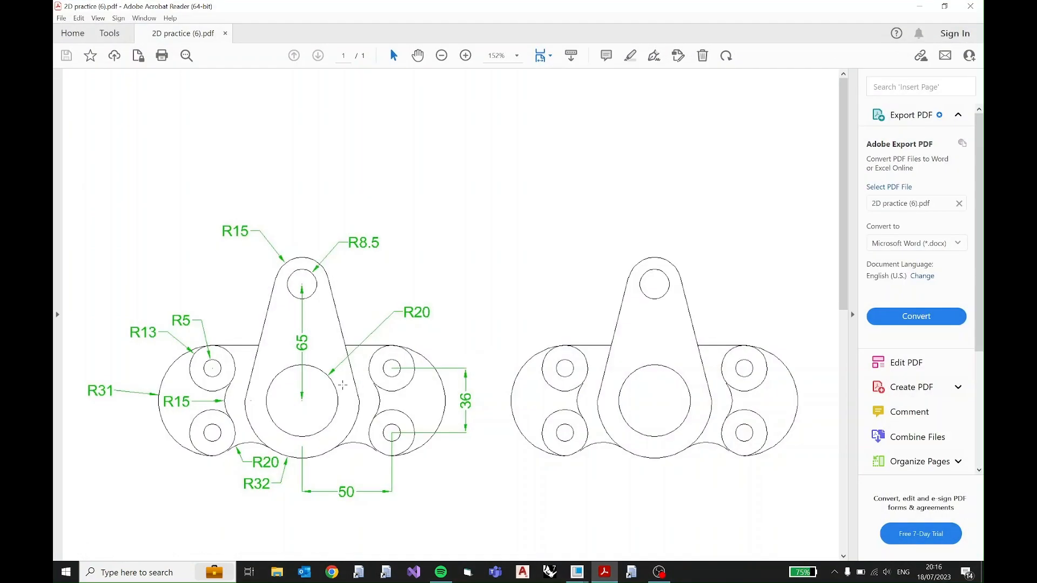
click(920, 6)
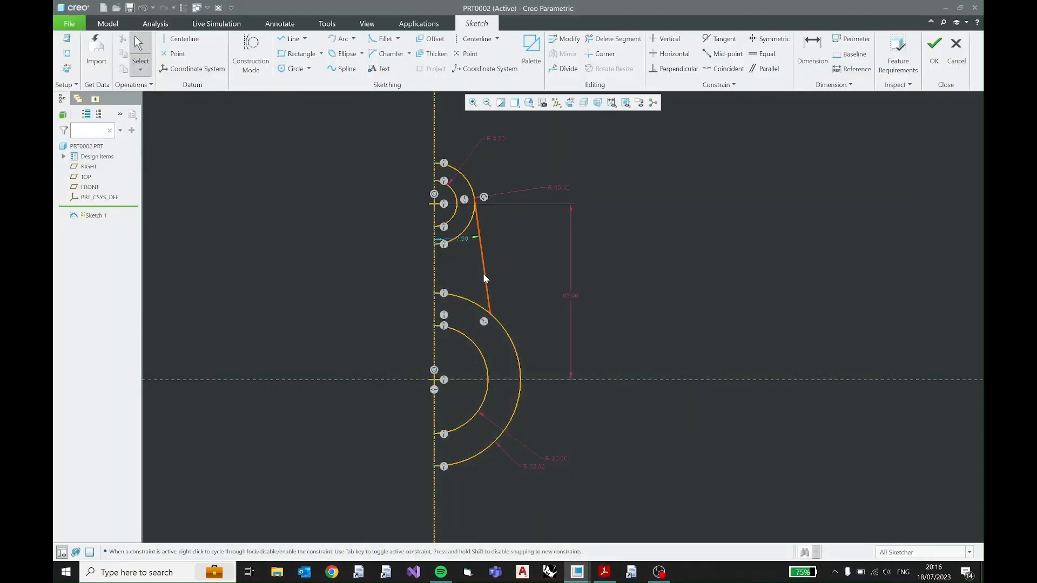
click(484, 277)
ctrl+click(509, 337)
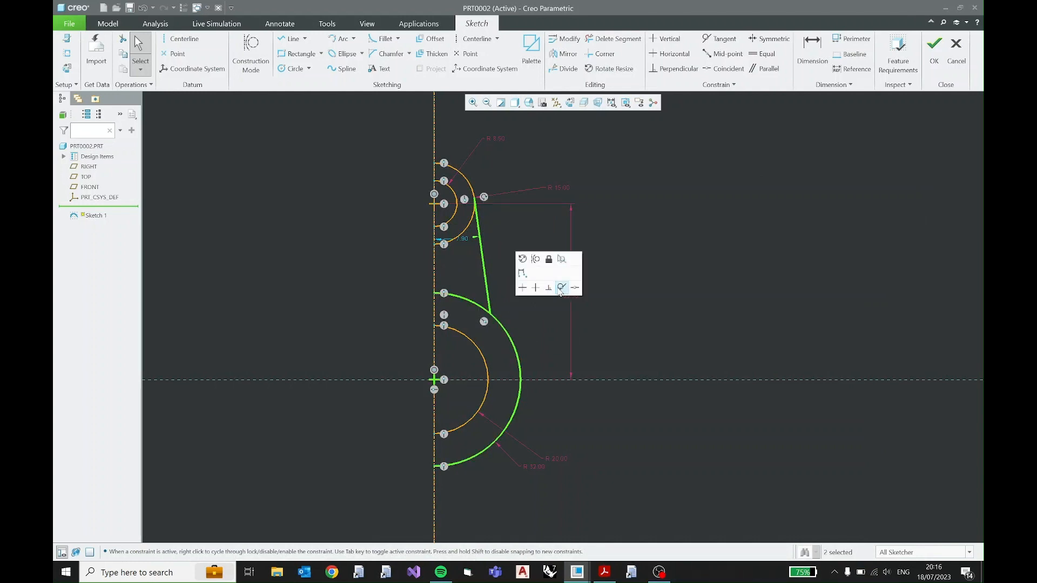
click(560, 288)
click(539, 277)
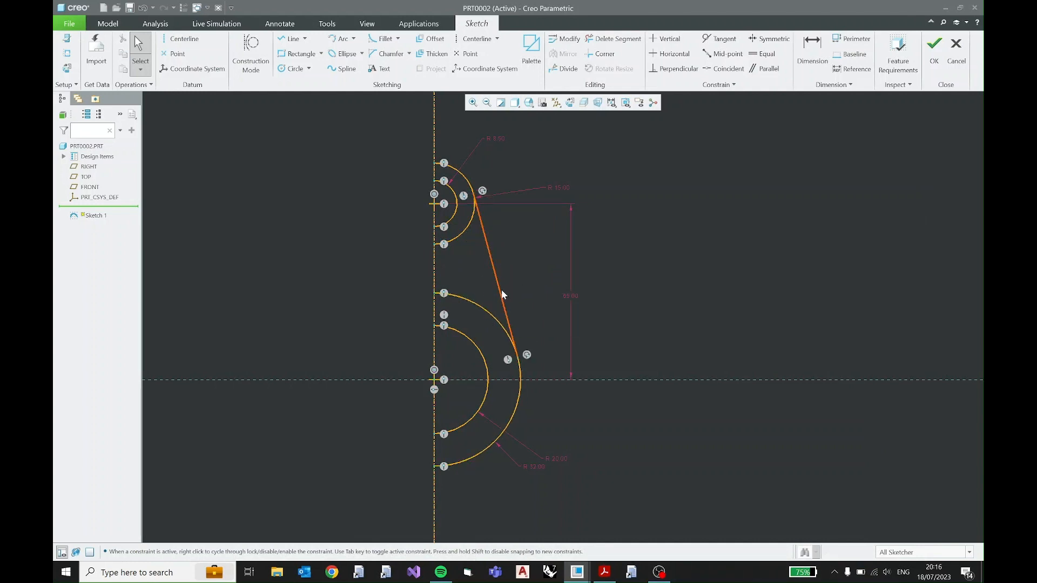
drag(502, 291, 522, 294)
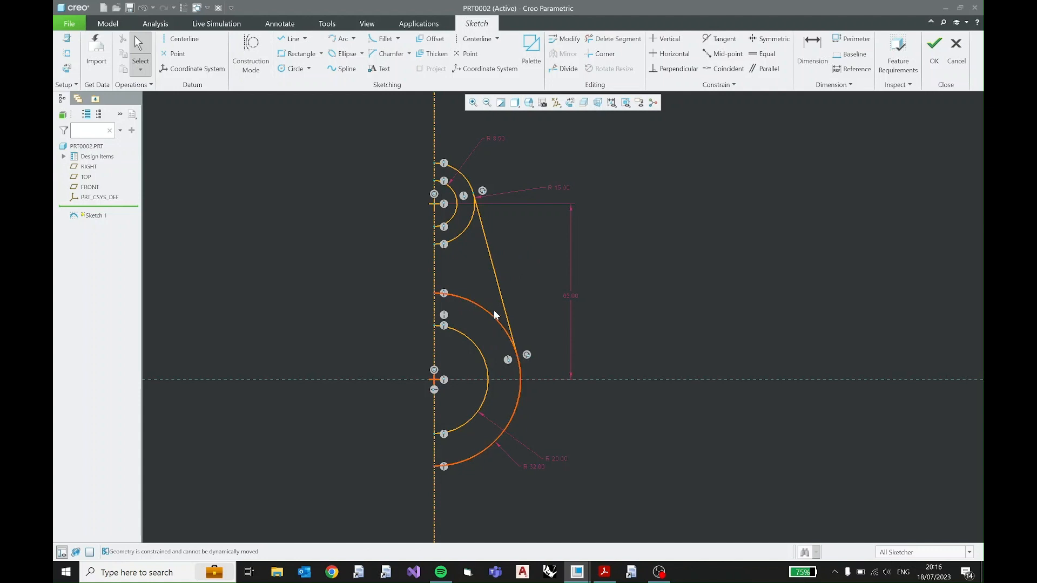
Trim away the outer arc portions lying inside the tangent line and move the radius 8.5 dimension further above the upper arcs
click(613, 38)
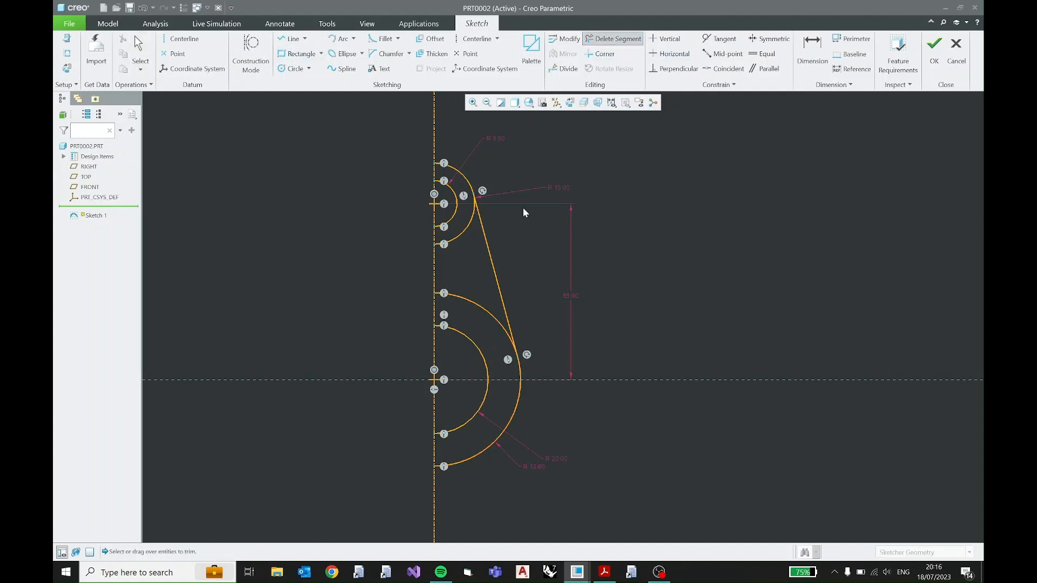
click(461, 237)
click(465, 298)
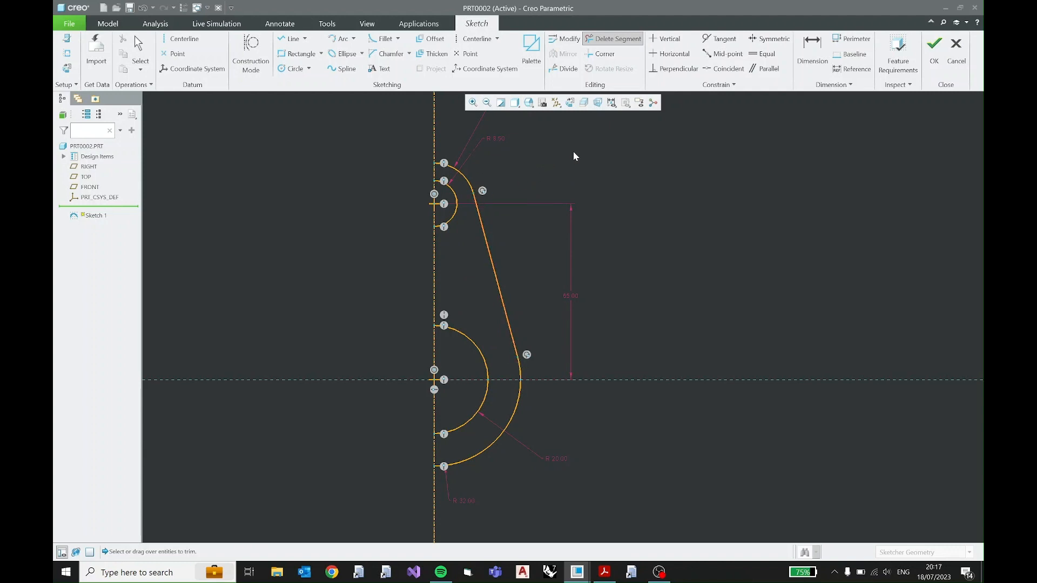
shift+middle_drag(573, 152, 565, 197)
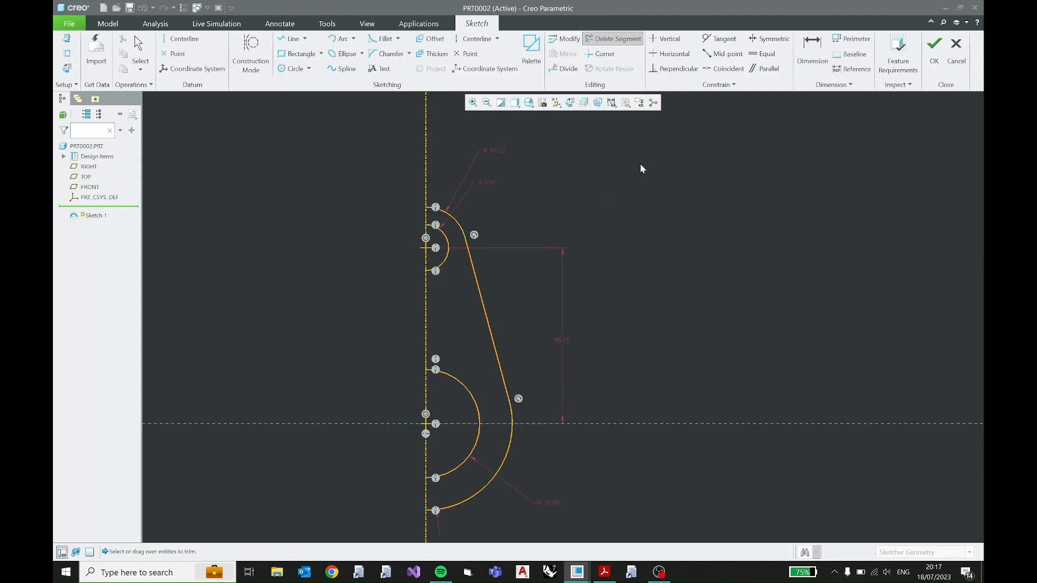
click(614, 41)
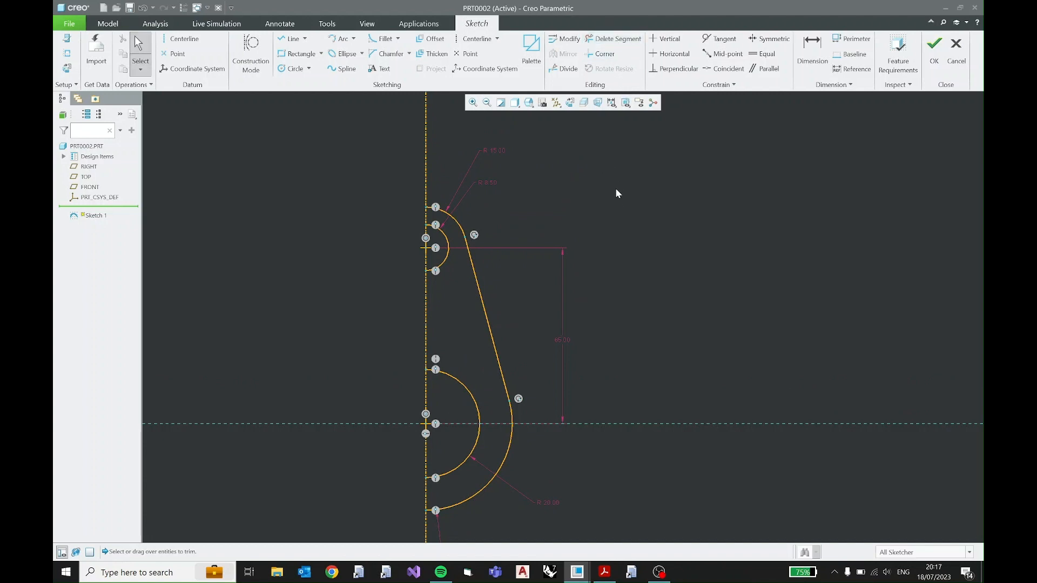
drag(489, 182, 467, 133)
shift+middle_drag(547, 351, 548, 324)
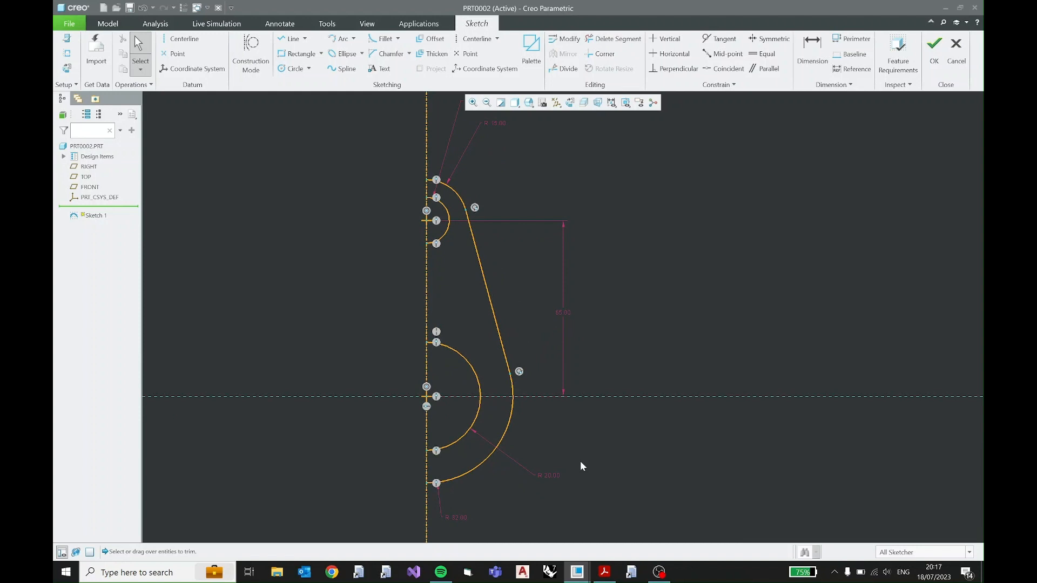
Consult the PDF drawing and draw two concentric circles, about 10 and 22 in diameter, right of the outer profile and above the horizontal reference
click(604, 571)
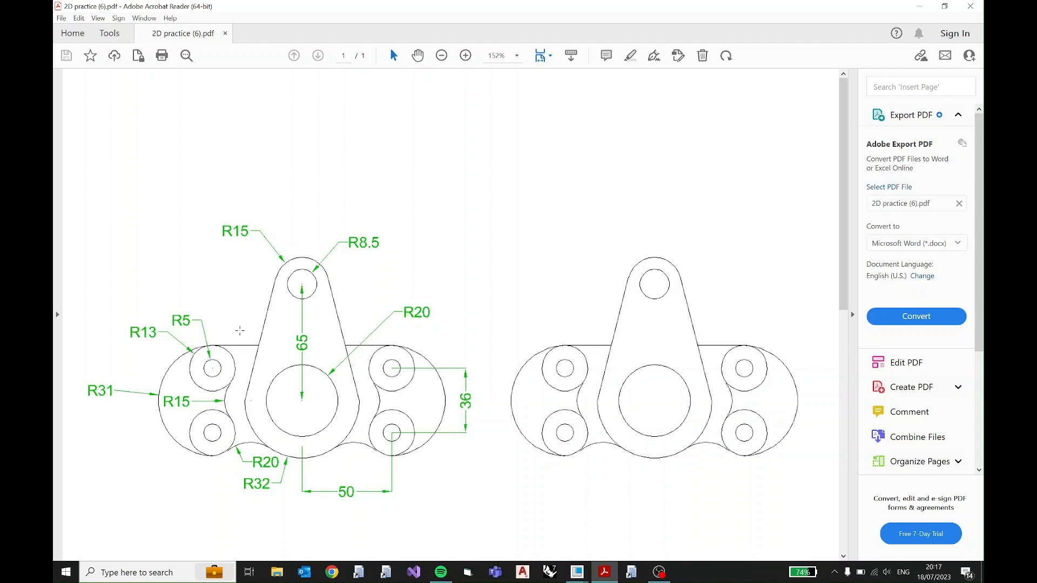
click(920, 7)
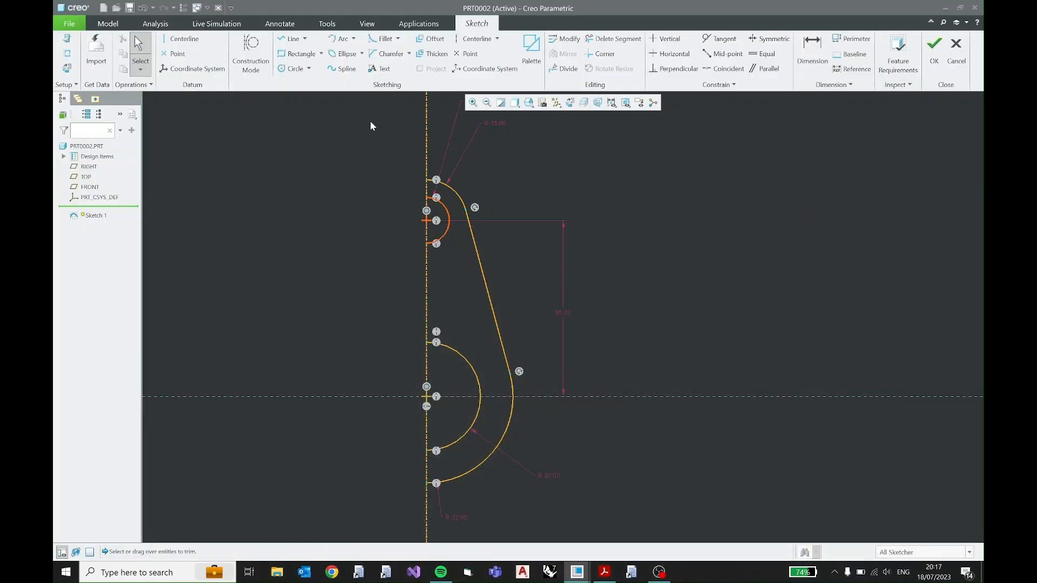
click(295, 68)
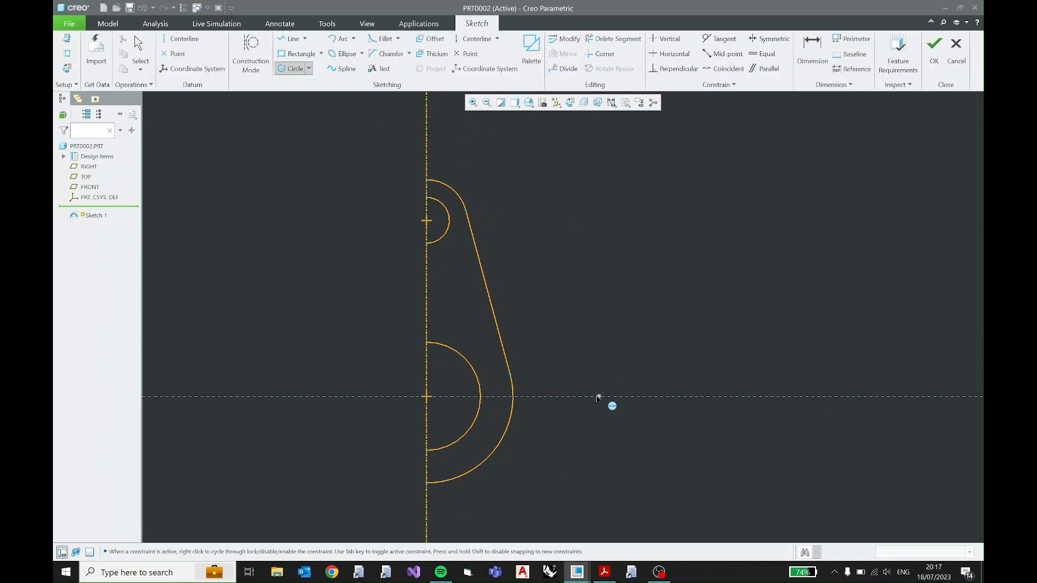
click(560, 362)
click(572, 370)
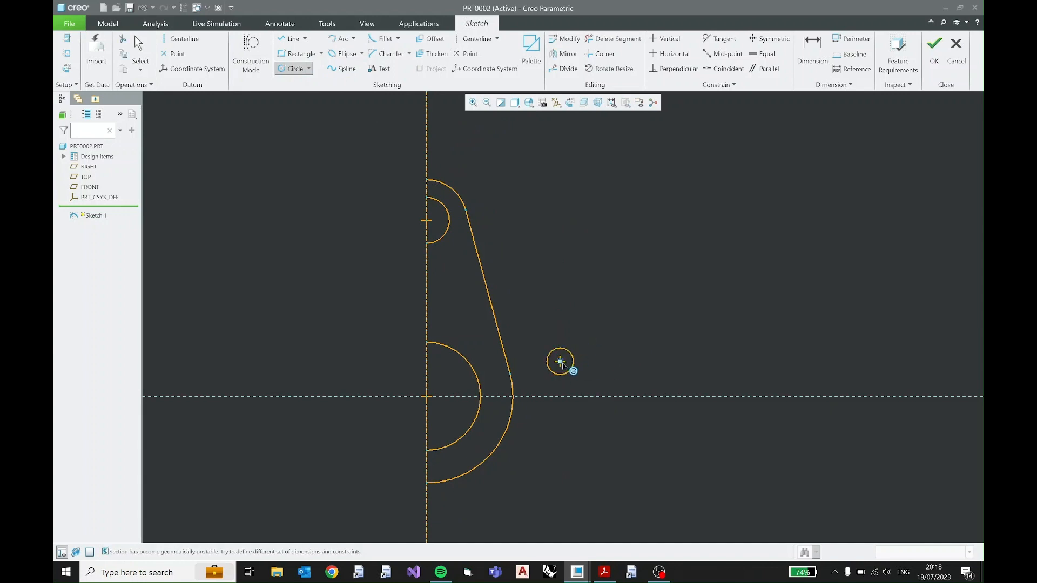
click(561, 362)
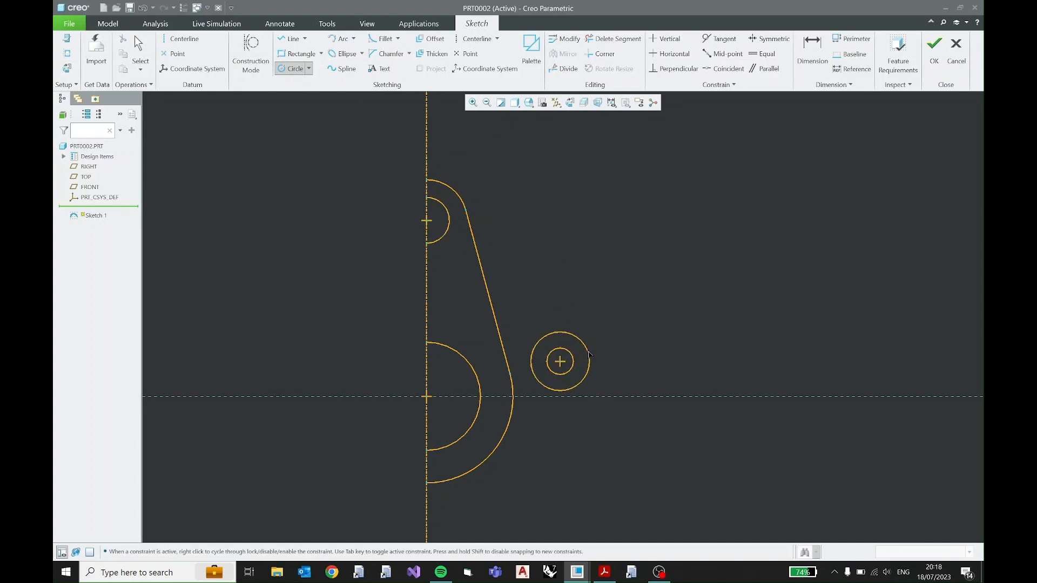
click(589, 353)
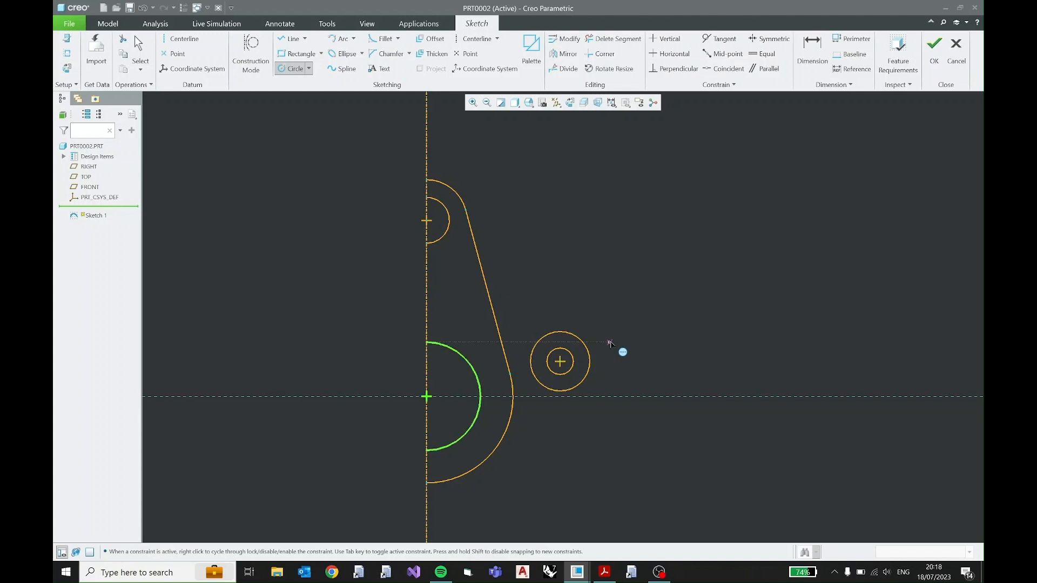
middle_click(611, 343)
Move the diameter dimensions of the two new concentric circles to their right side
scroll(560, 357, down, 5)
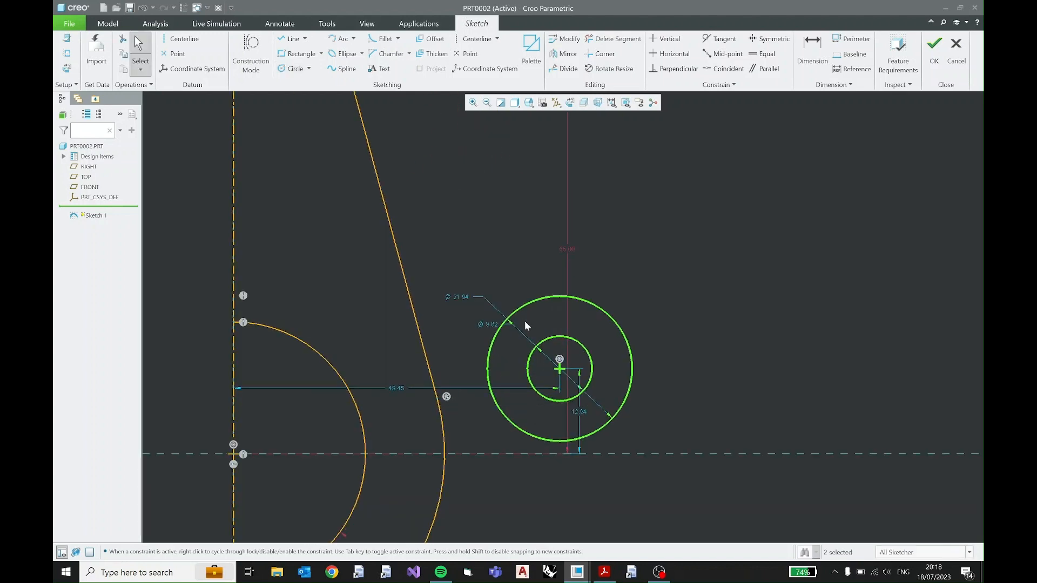
drag(463, 296, 716, 298)
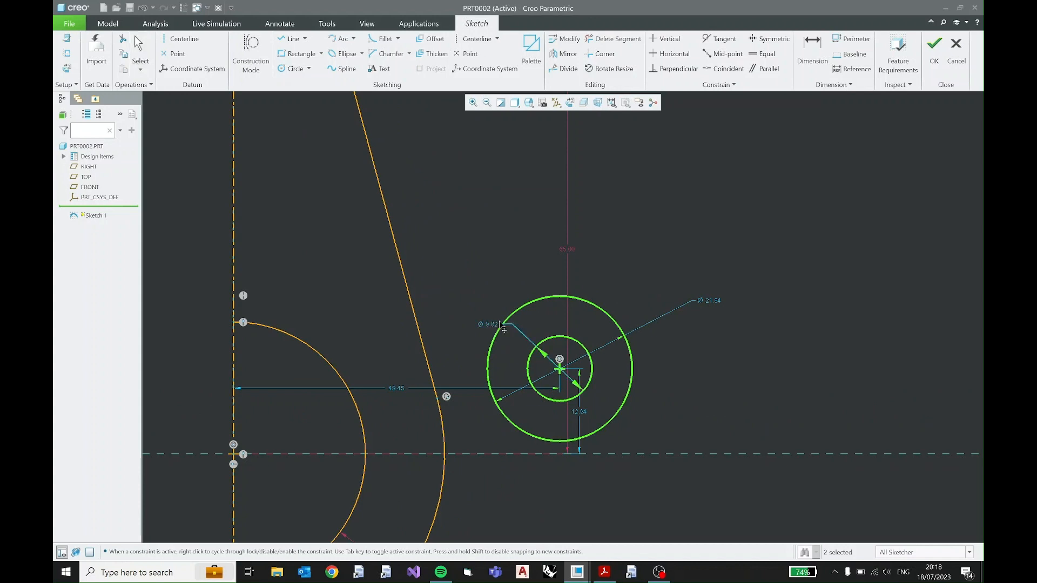
drag(645, 331, 729, 345)
click(760, 338)
middle_drag(761, 338, 718, 338)
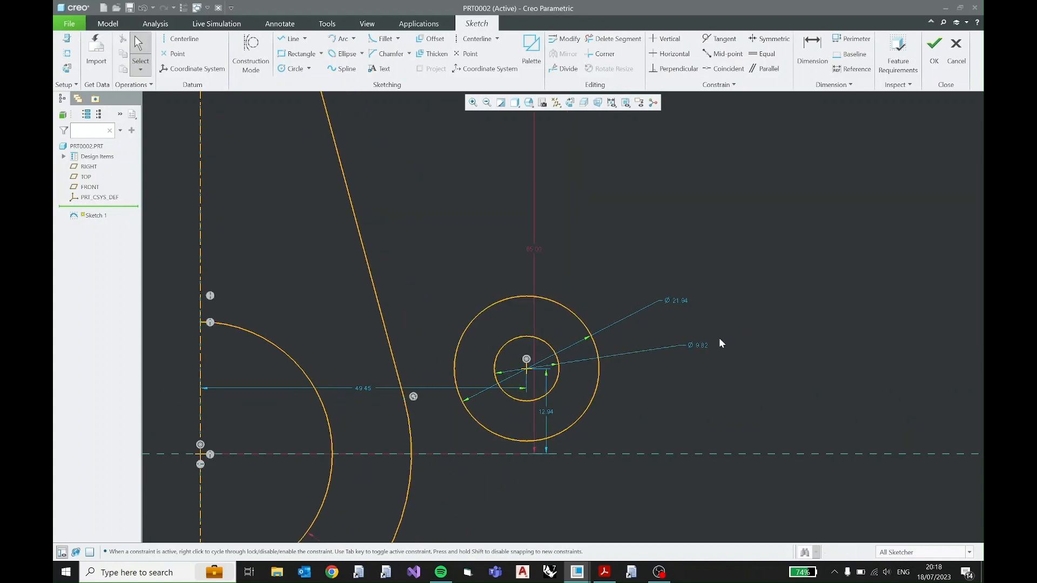
Convert the outer concentric circle's diameter dimension to a radius and set it to 13
click(682, 298)
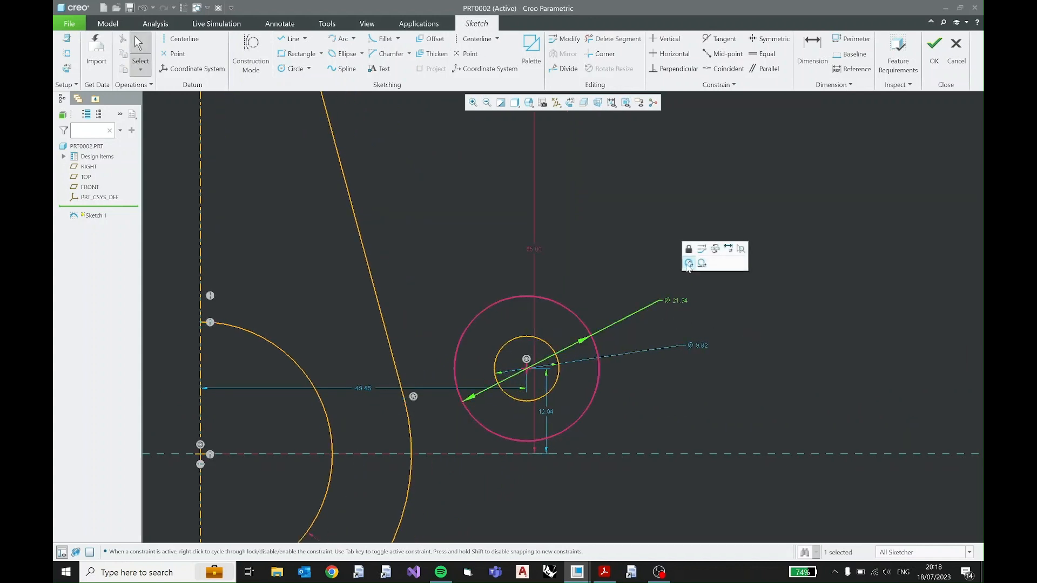
click(688, 264)
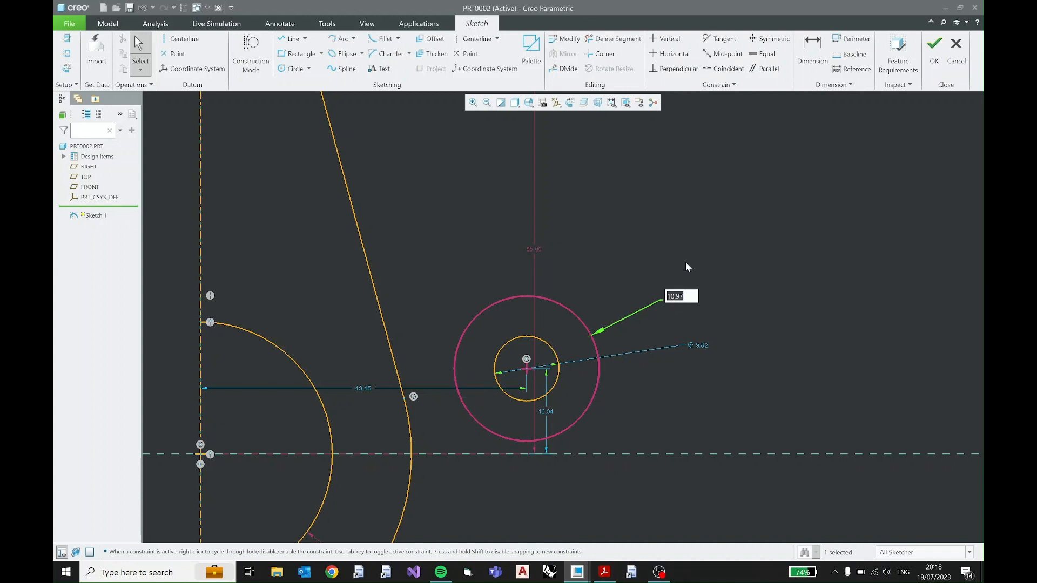
text(13)
key(Return)
Move the inner concentric circle's dimension outward, convert it to a radius and set it to 5
drag(703, 346, 723, 341)
click(728, 299)
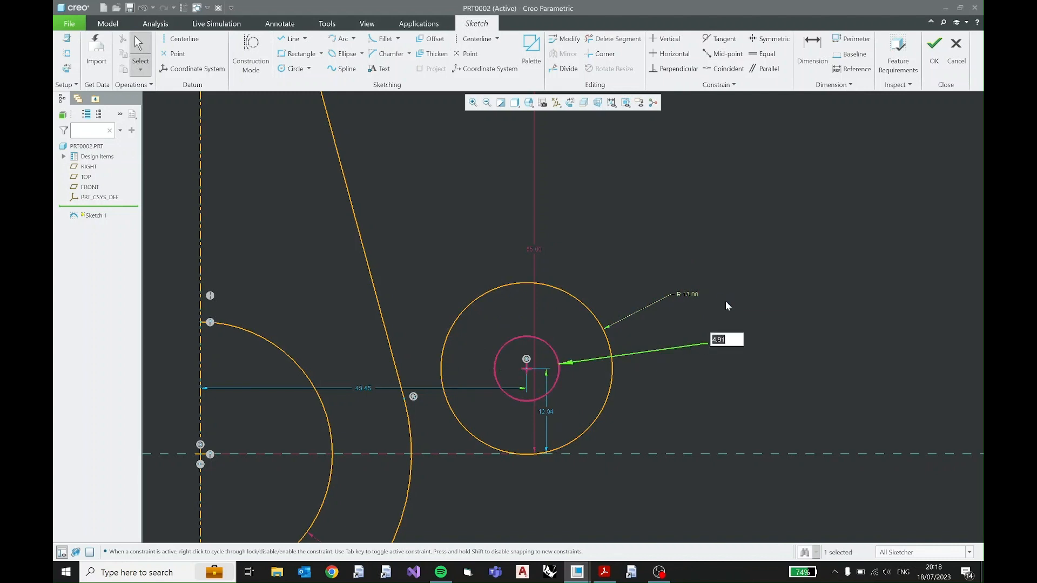
text(5)
key(Return)
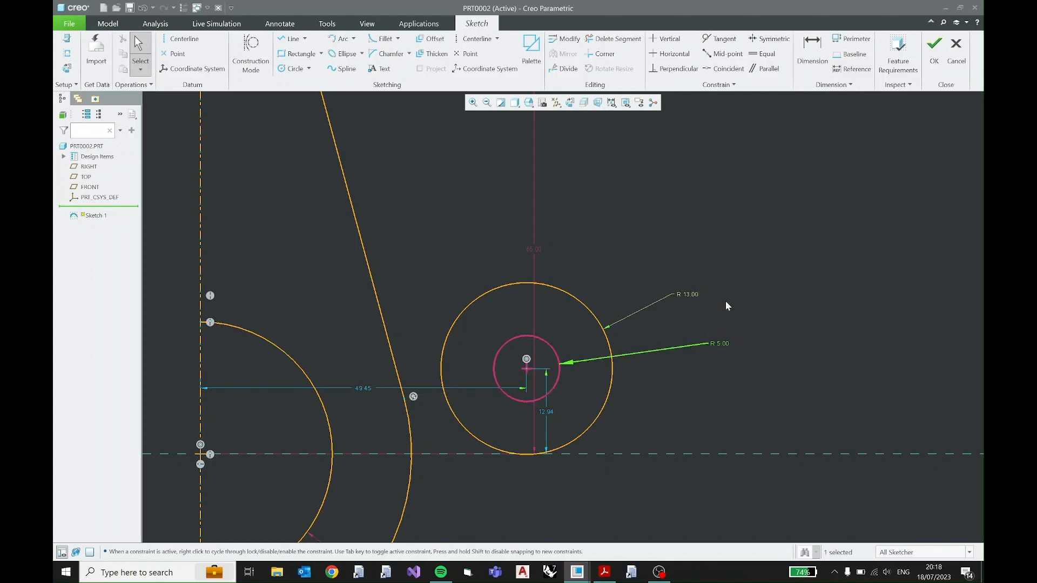
Lock the radius 13 and radius 5 dimensions of the two concentric circles
click(730, 373)
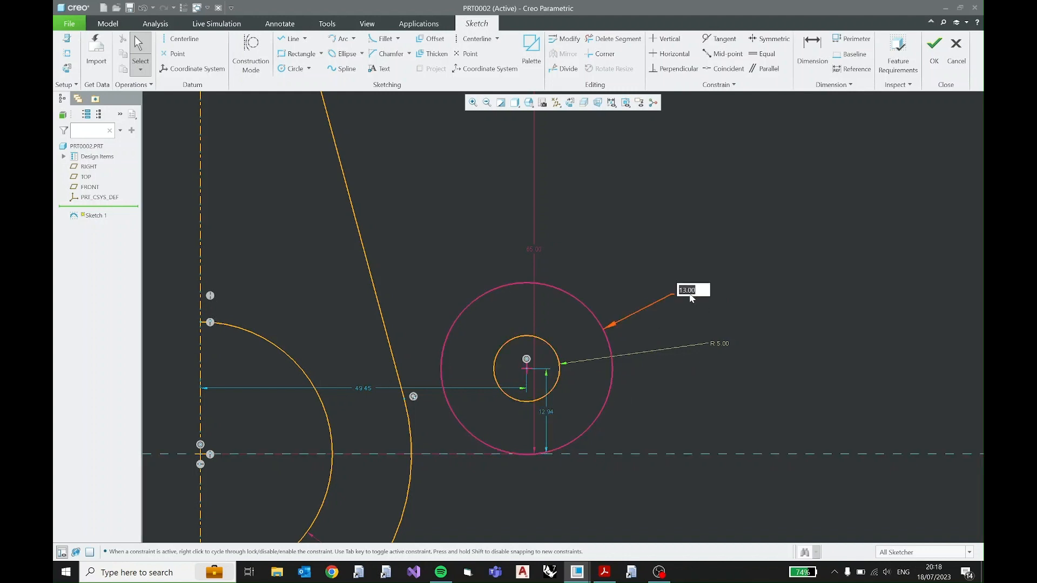
click(687, 296)
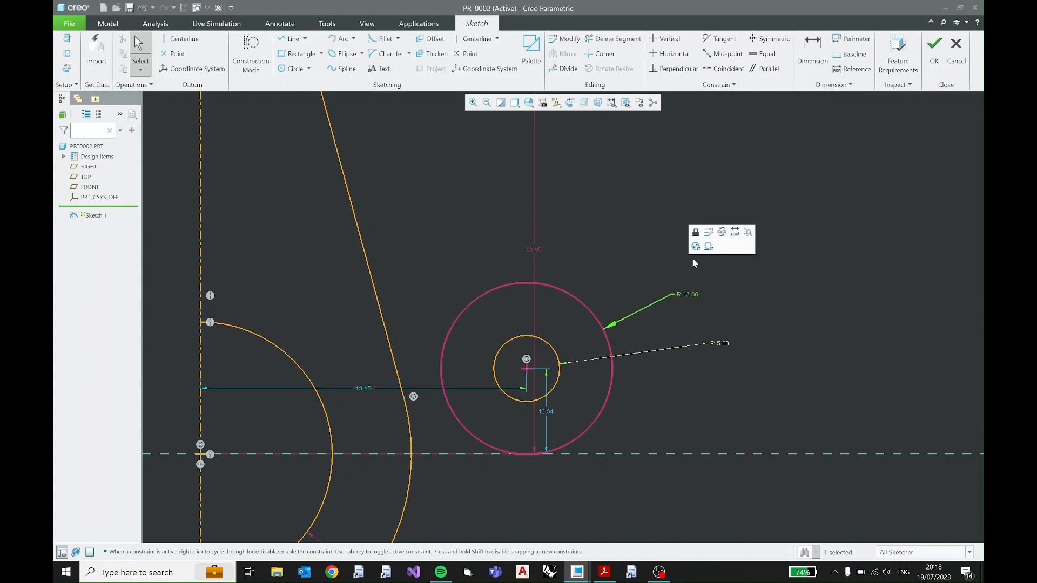
click(693, 233)
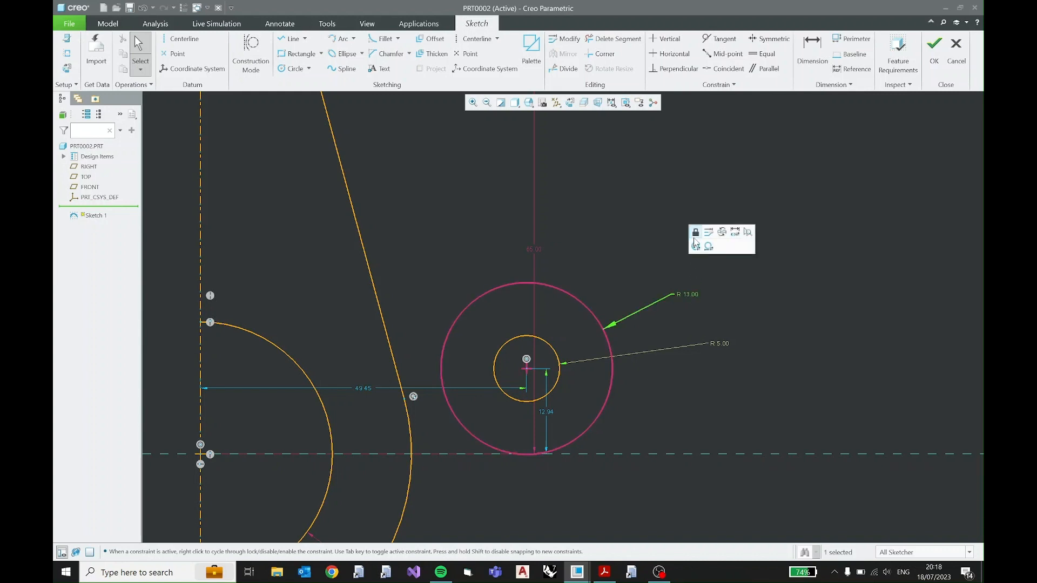
click(722, 343)
click(725, 256)
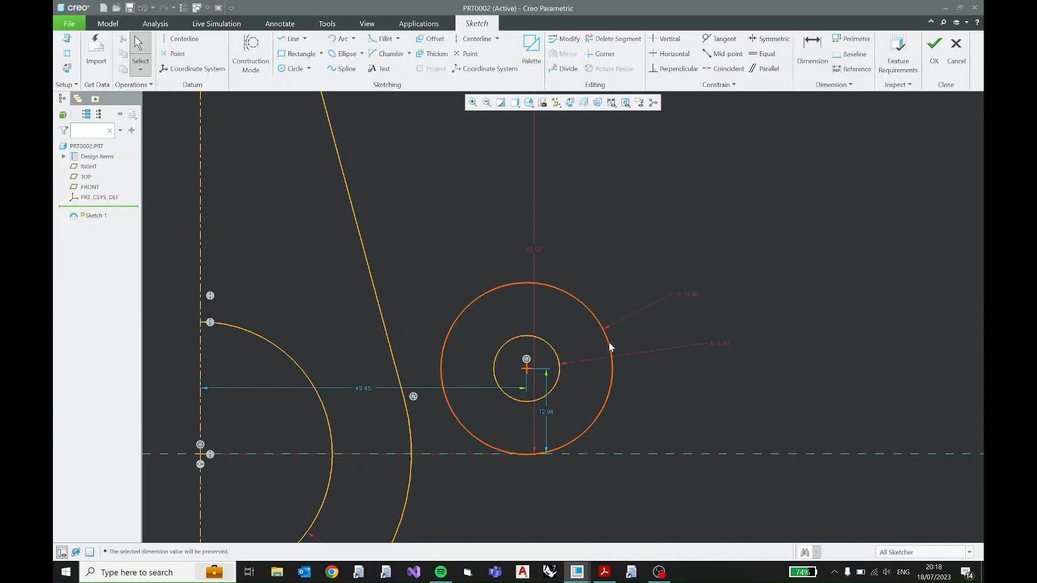
Move the concentric circles to about 55 from the vertical centerline and about 30 above the horizontal reference
drag(609, 344, 573, 360)
drag(629, 334, 669, 329)
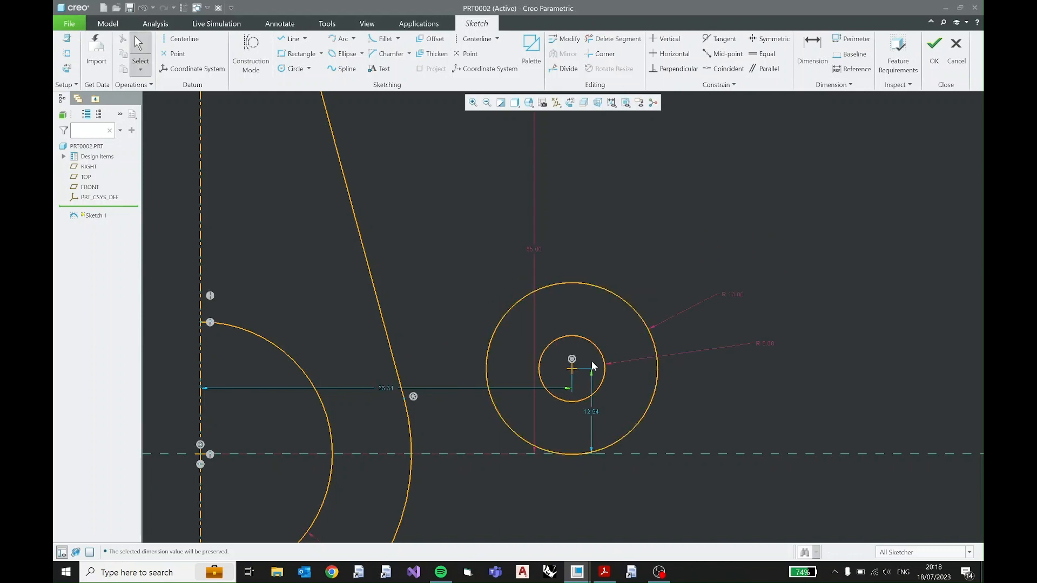
drag(588, 371, 552, 252)
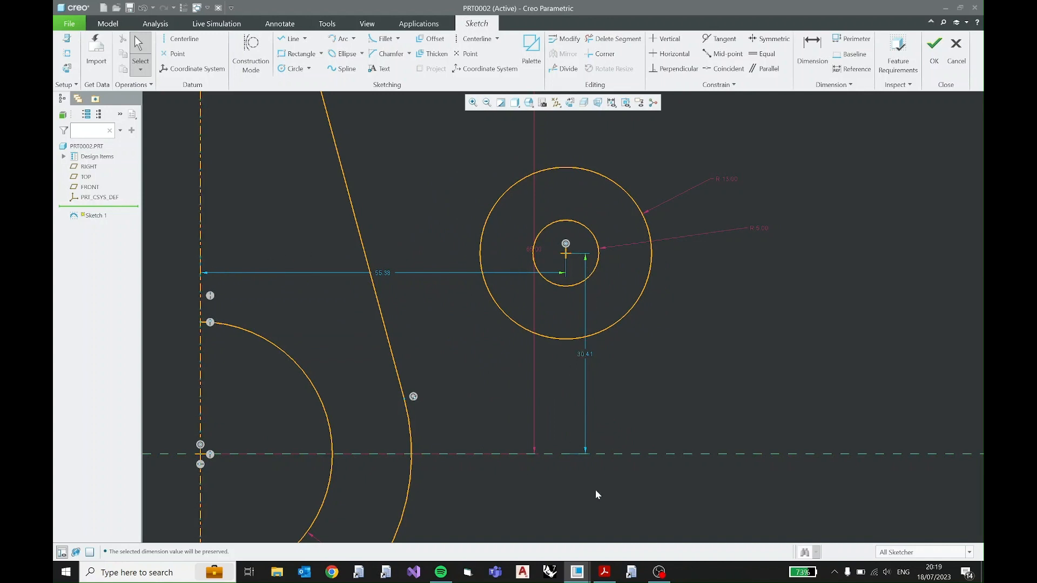
Check the PDF drawing, then set the concentric circles' distance from the vertical centerline to 50 and lock it
click(612, 571)
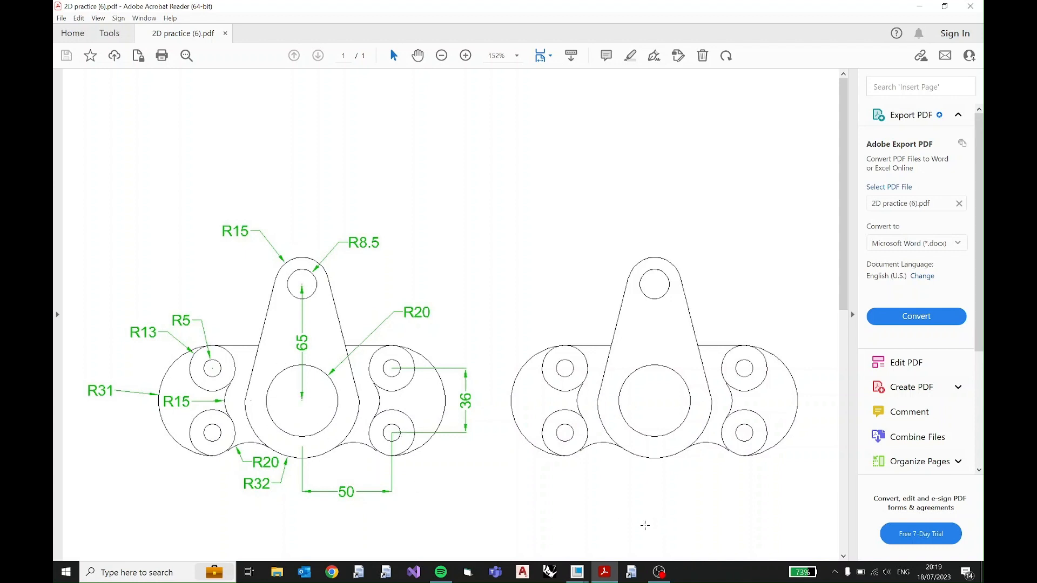
click(919, 7)
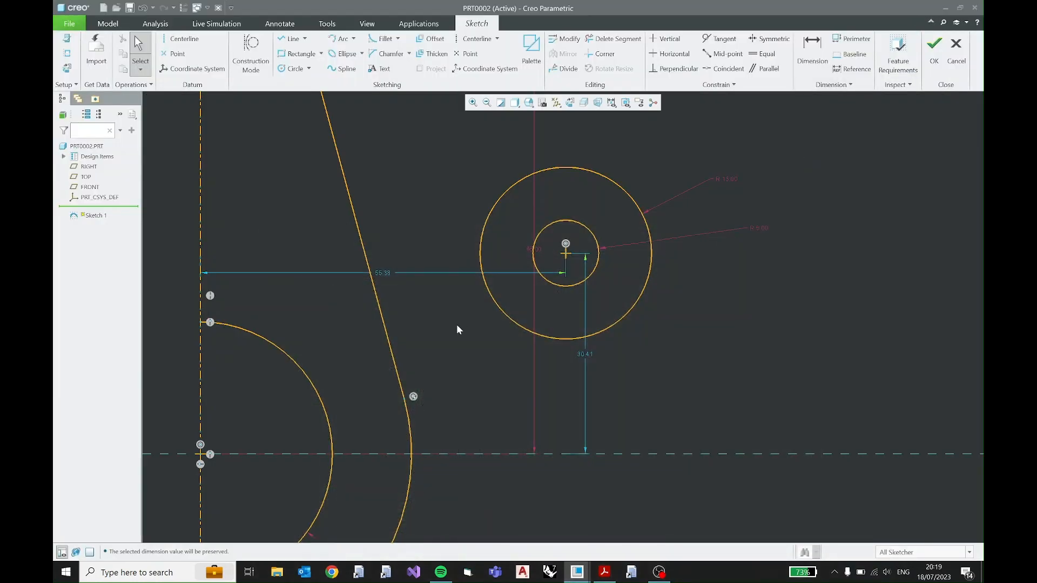
double_click(384, 272)
text(50.0)
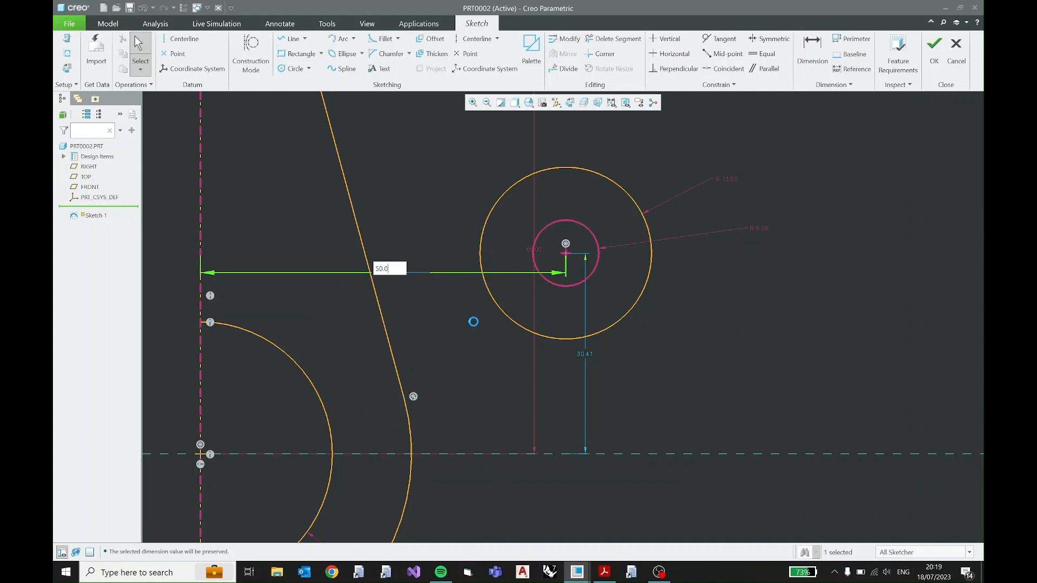
key(Return)
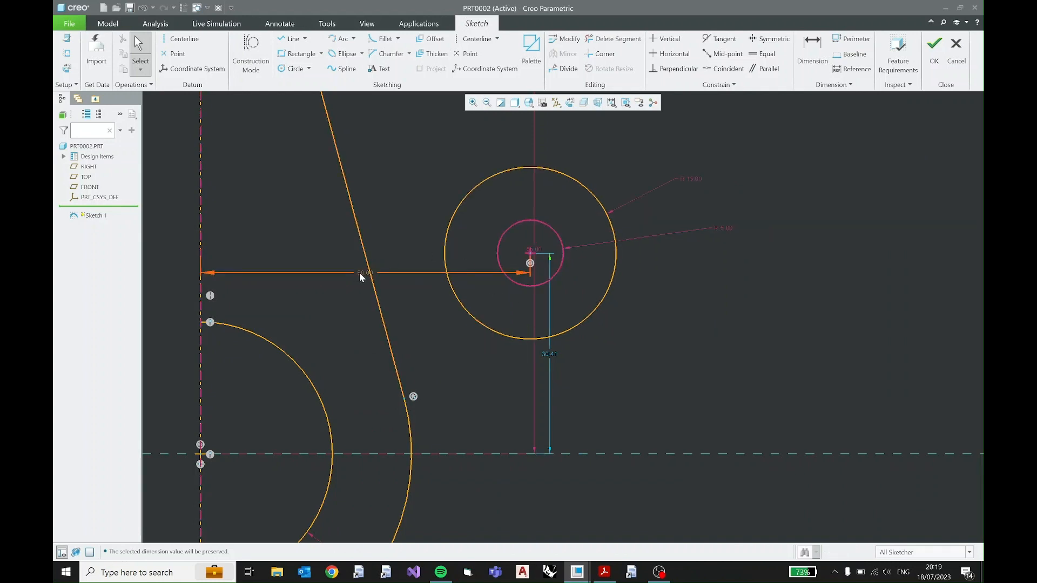
click(370, 235)
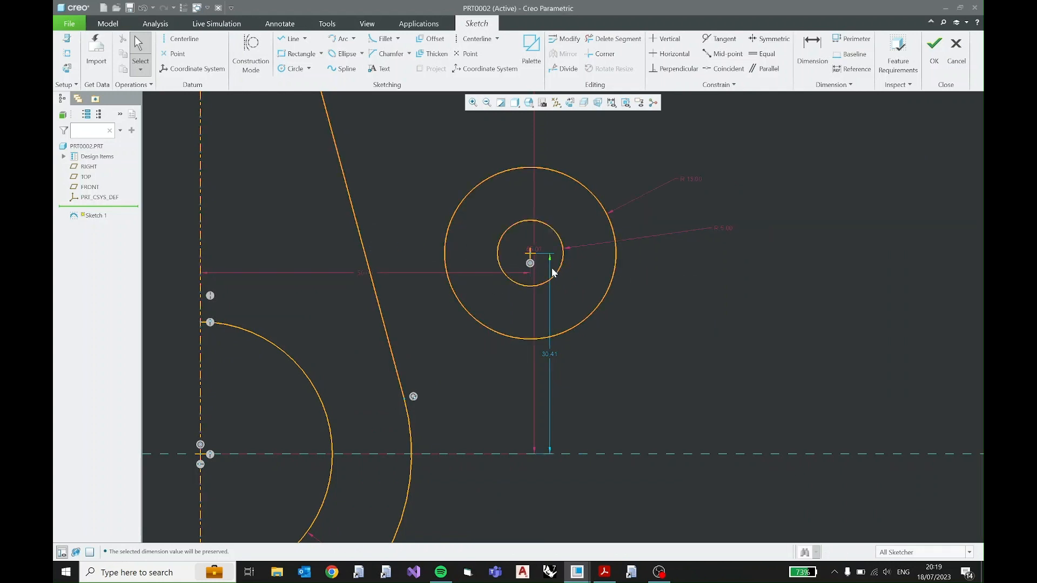
Set and lock the concentric circles' height above the horizontal reference at 18, and move this dimension and the 65 dimension right of the circles
drag(534, 248, 816, 247)
mouse_move(530, 254)
mouse_down()
mouse_move(590, 254)
mouse_move(540, 213)
mouse_move(536, 271)
mouse_move(540, 257)
mouse_up()
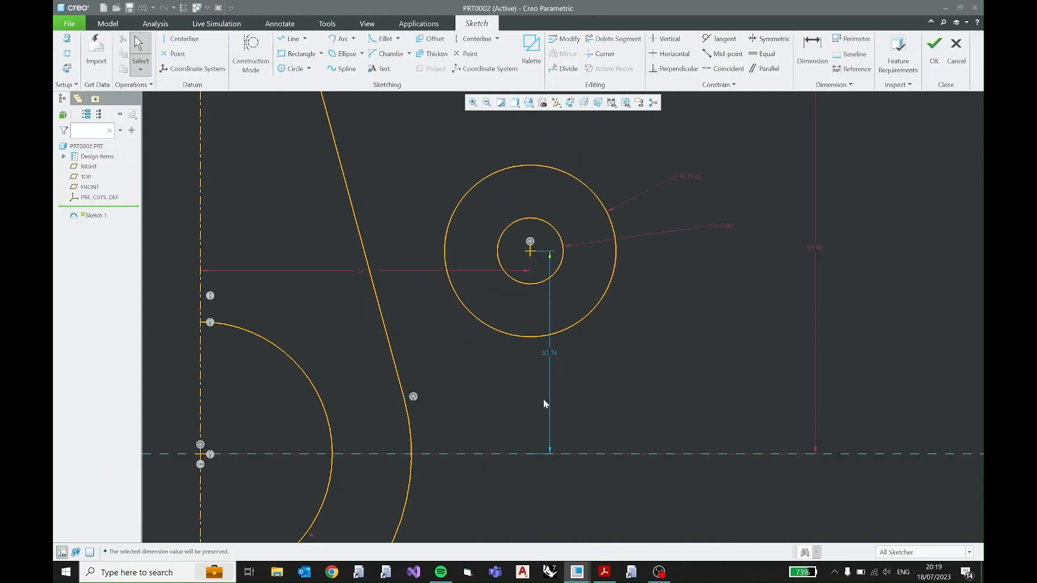
click(605, 571)
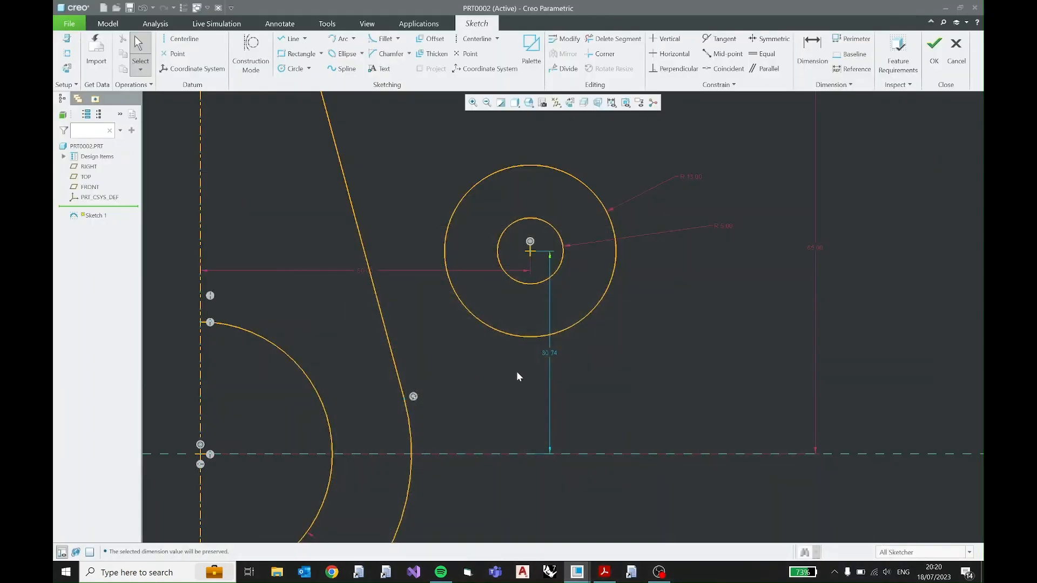
double_click(550, 354)
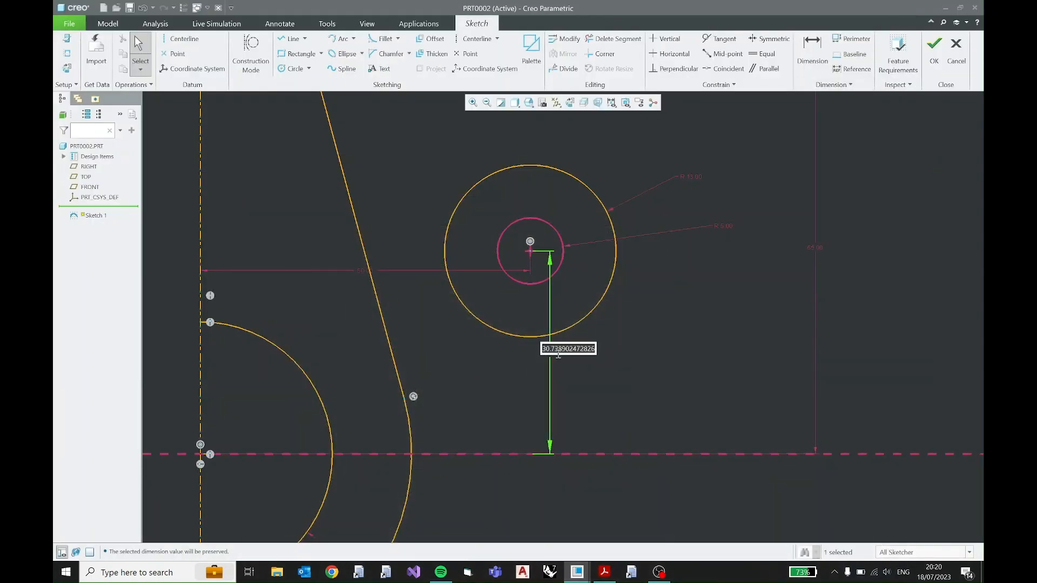
text(18.0)
key(Return)
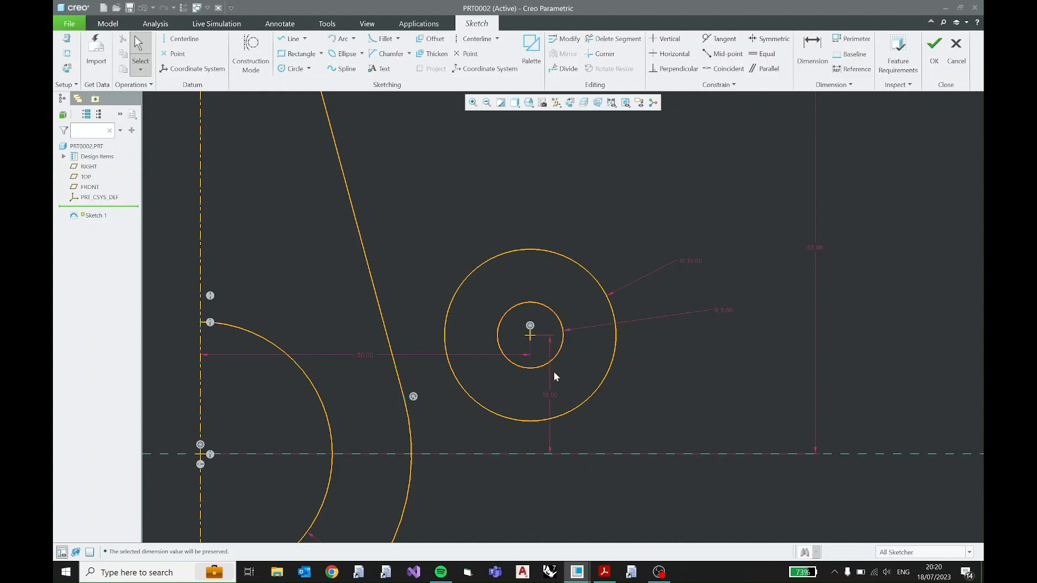
drag(550, 389, 660, 394)
drag(530, 334, 575, 309)
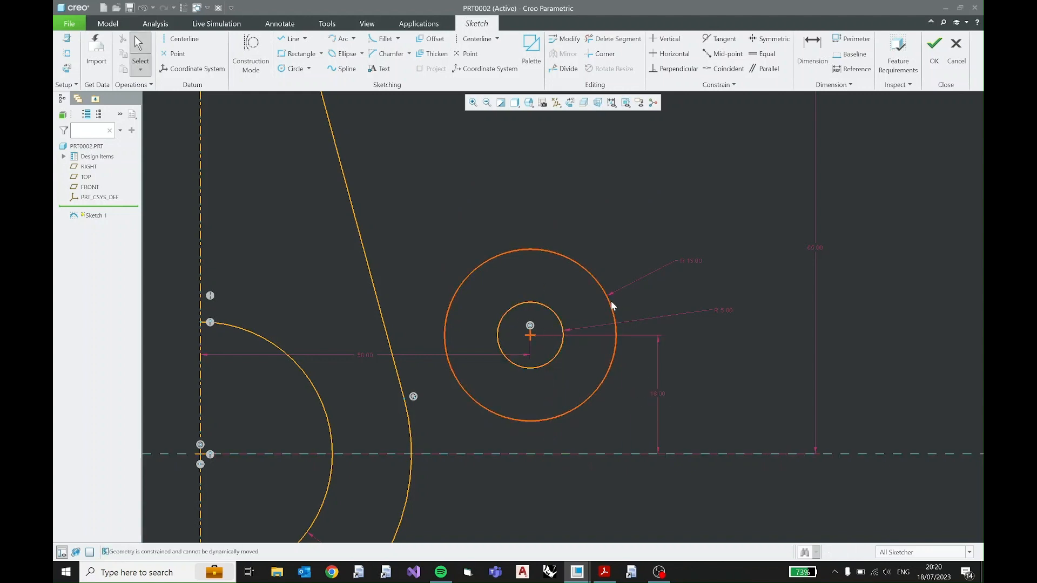
Mirror the two concentric circles about the horizontal reference and move the radius 20 dimension clear of the mirrored copies
scroll(558, 389, down, 5)
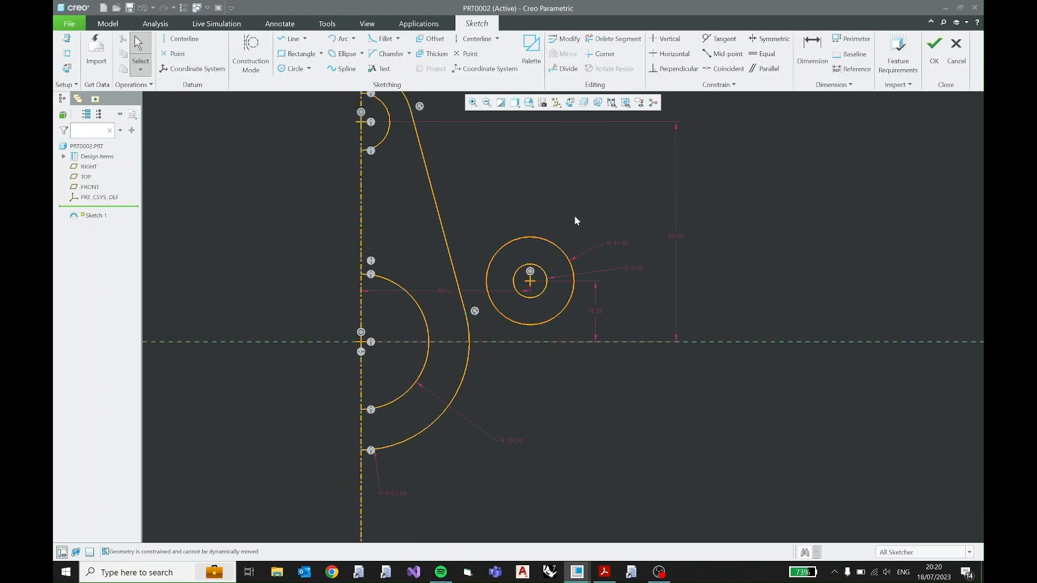
drag(505, 315, 491, 330)
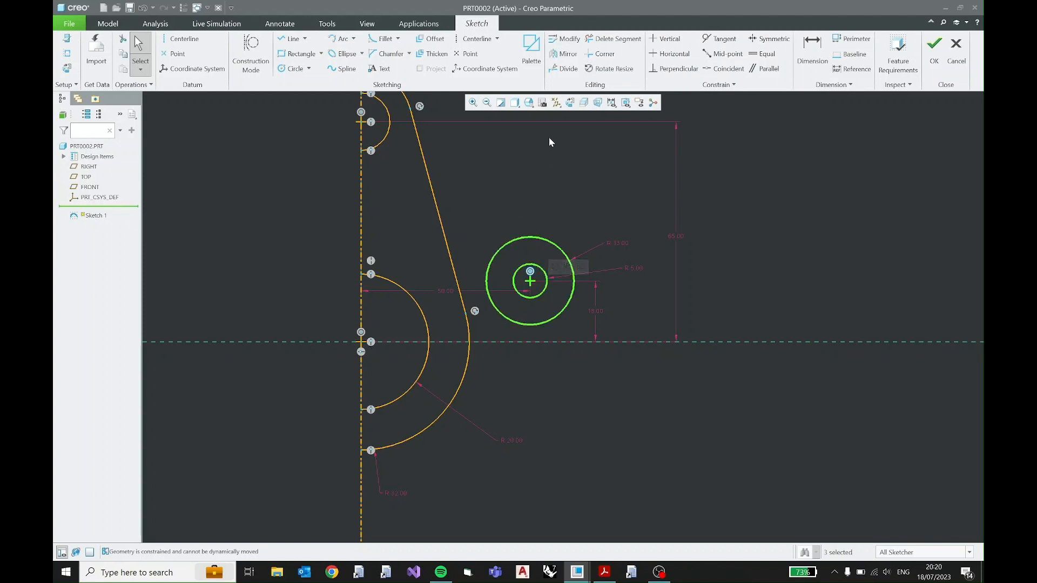
click(563, 55)
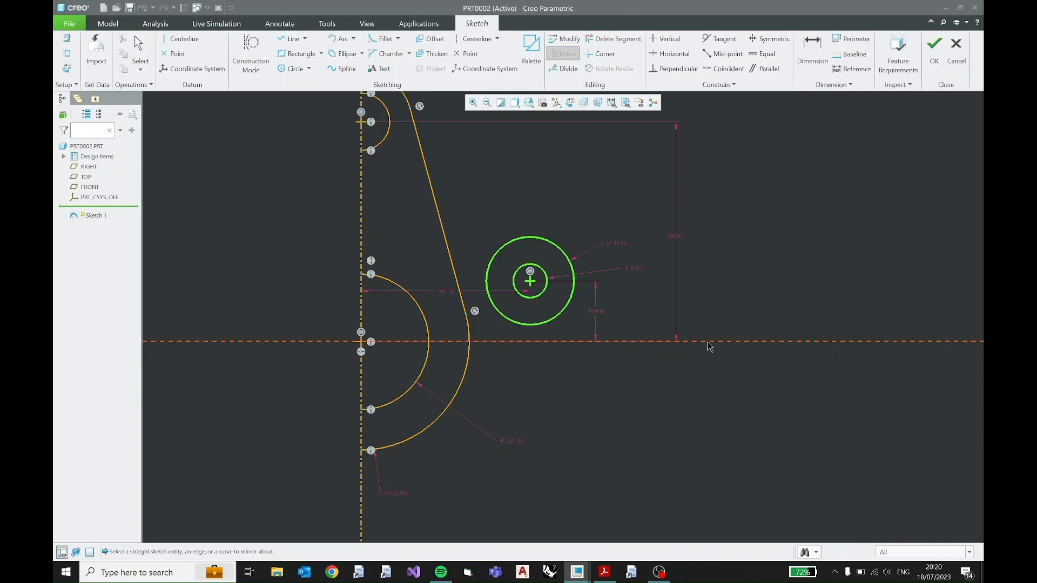
click(706, 341)
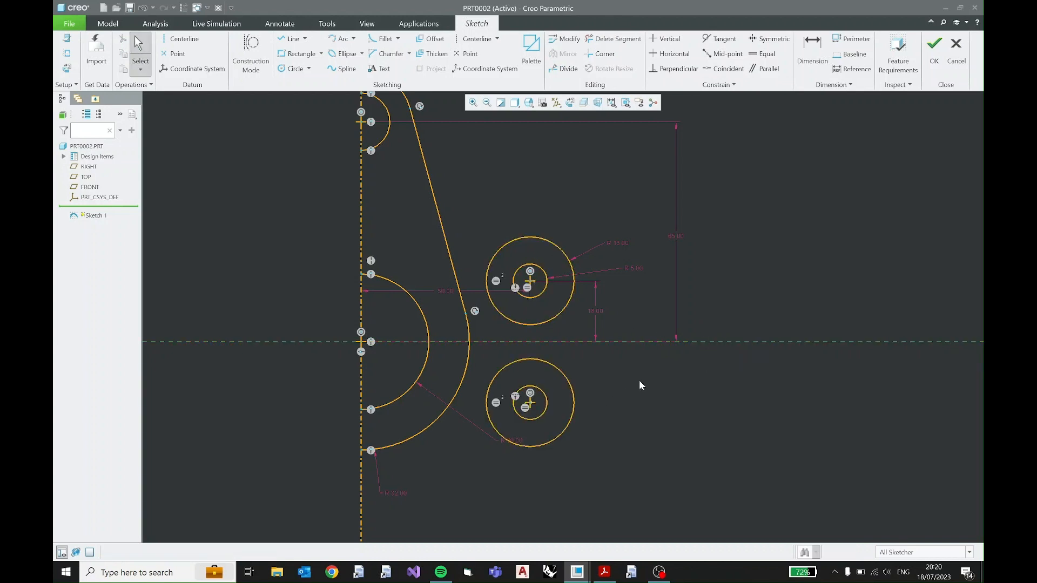
drag(502, 442, 538, 472)
Following the PDF drawing, draw a circle about 32 in diameter centred on the horizontal reference, tangent to the upper outer side circle, and place its dimension below
click(604, 571)
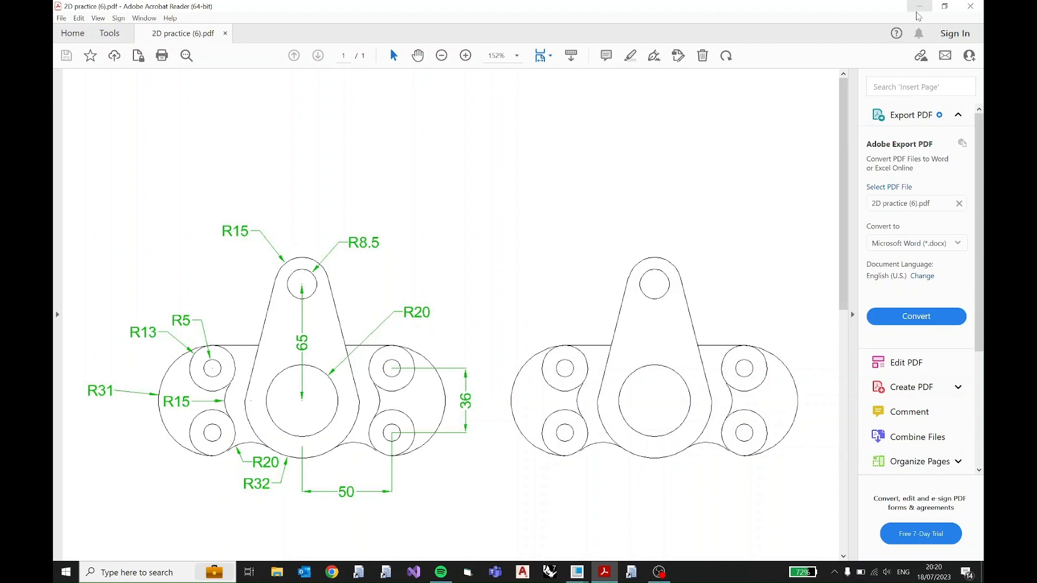
click(918, 9)
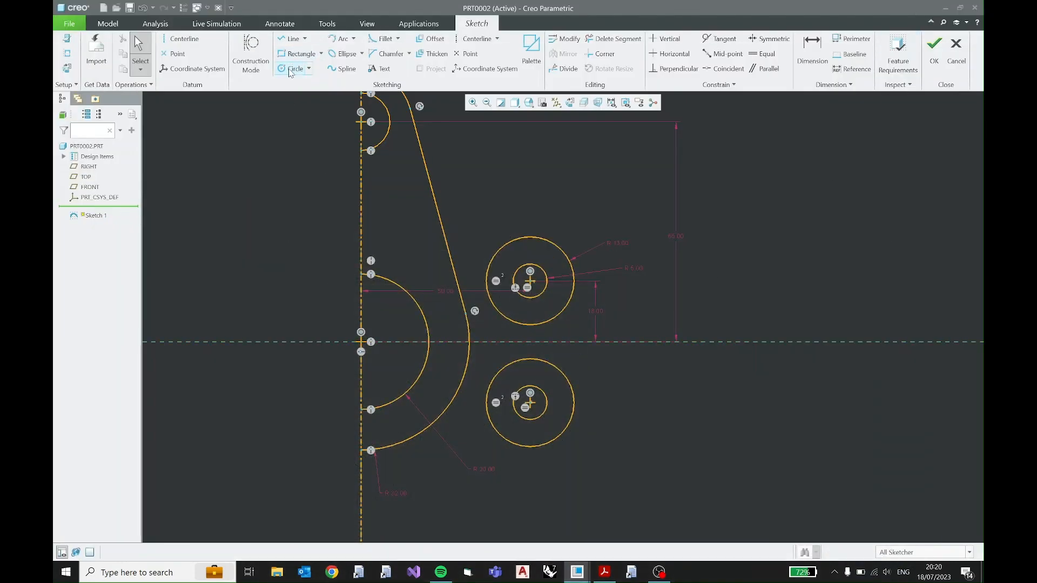
click(291, 68)
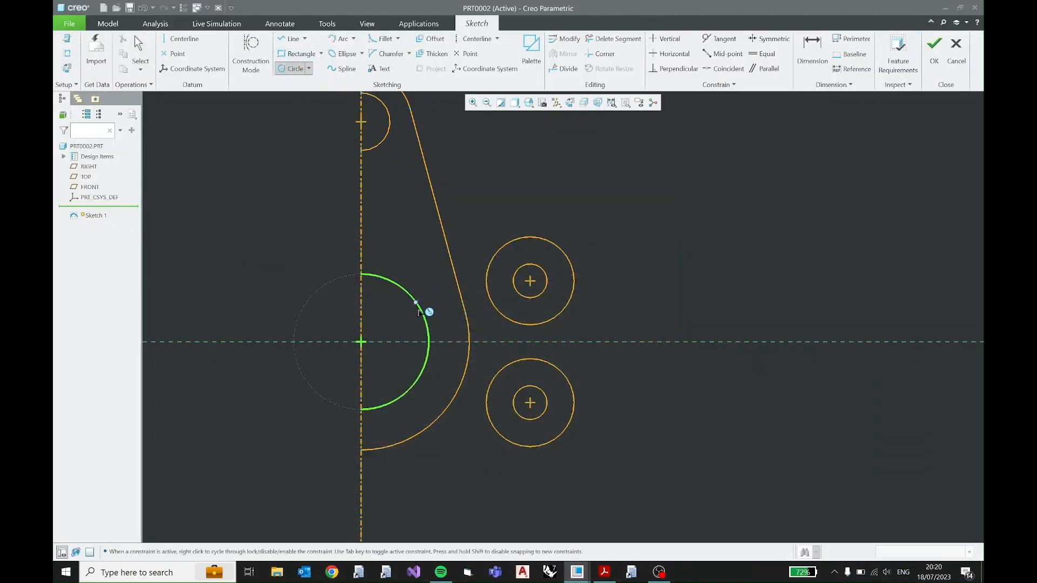
click(453, 341)
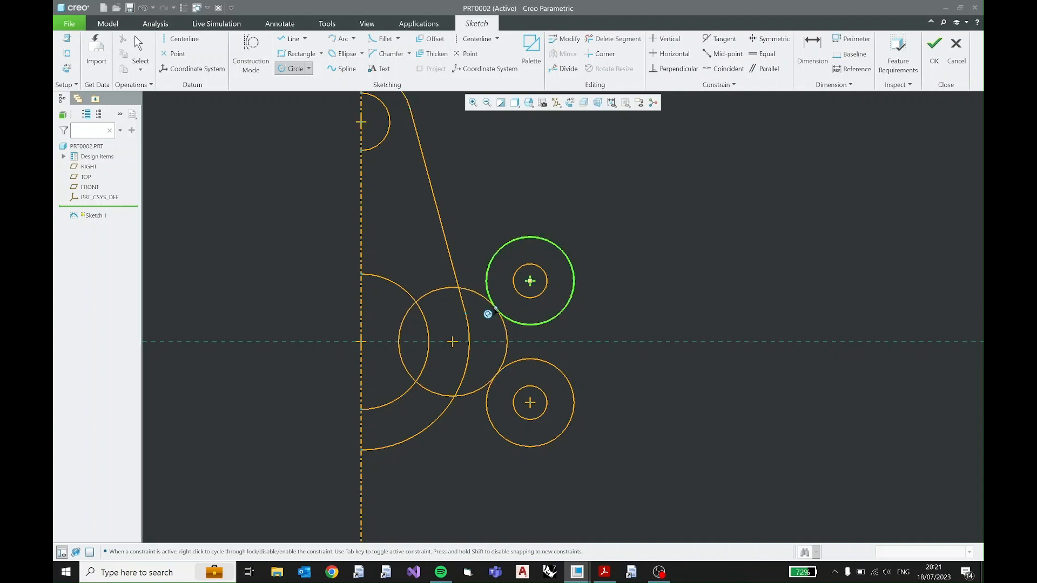
click(494, 308)
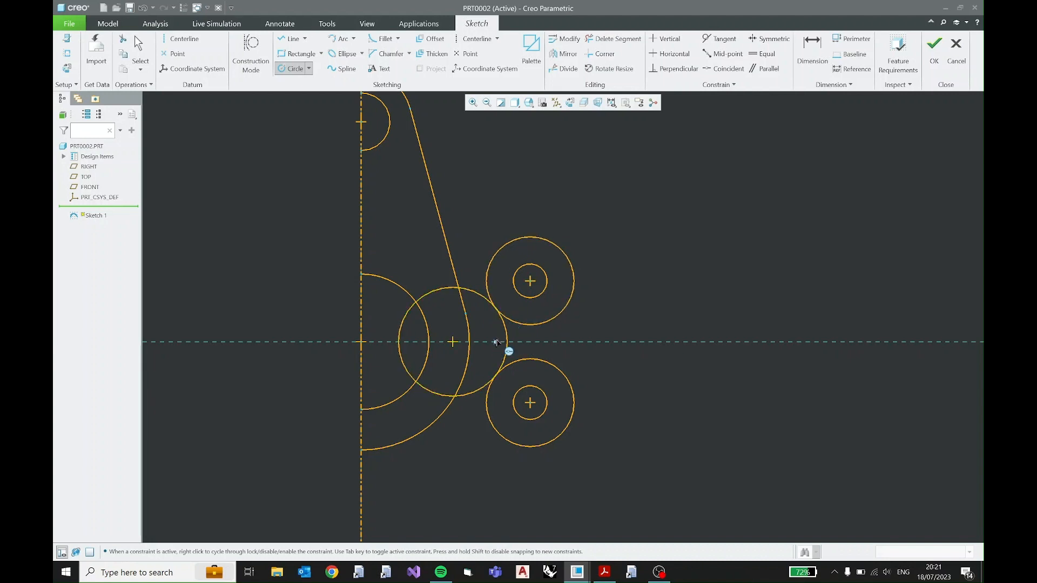
middle_click(493, 327)
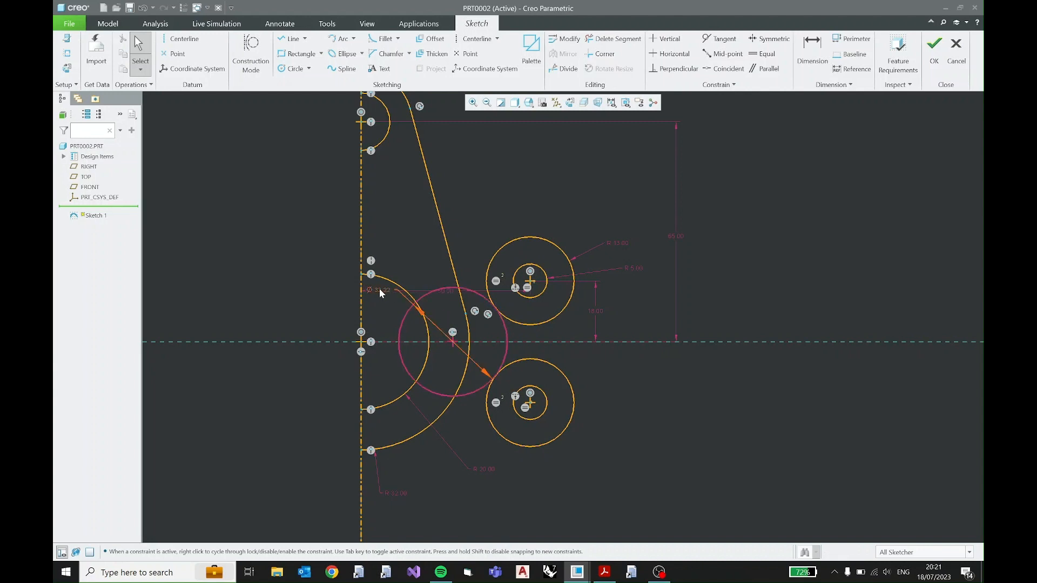
drag(379, 290, 520, 482)
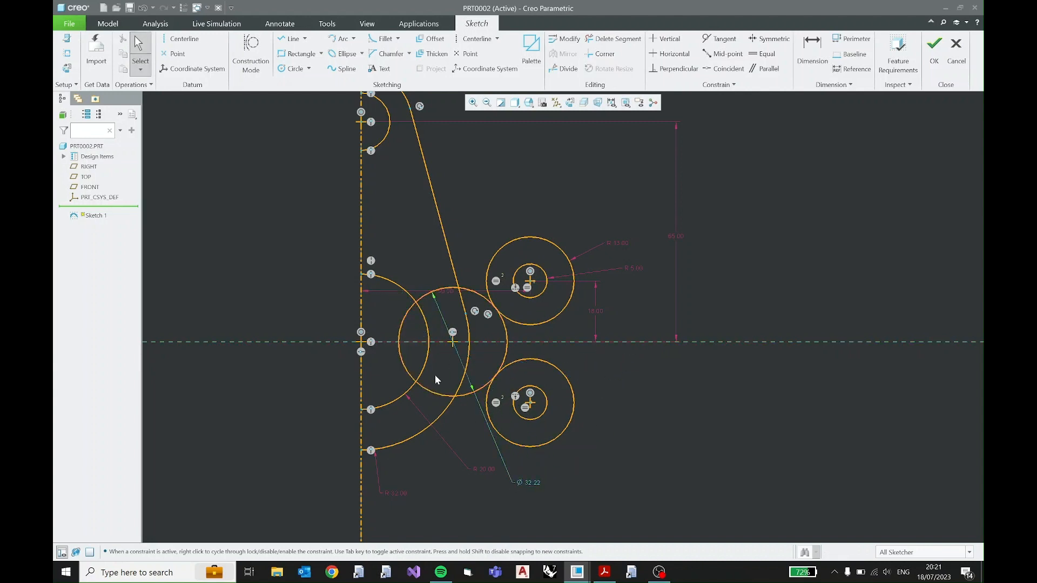
Check the PDF drawing, convert the new tangent circle's diameter dimension to a radius and set it to 15
click(605, 572)
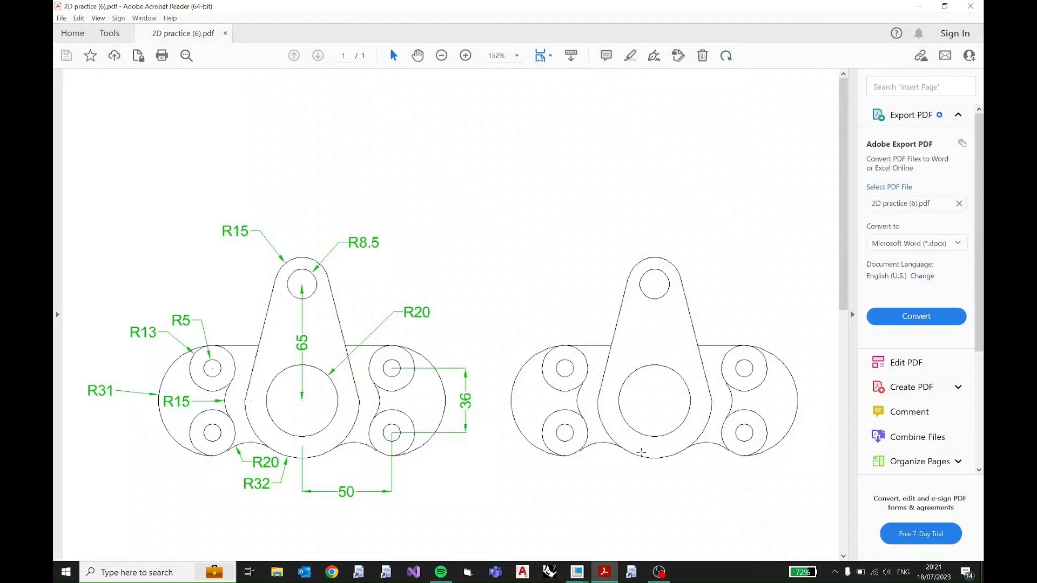
click(919, 6)
click(525, 484)
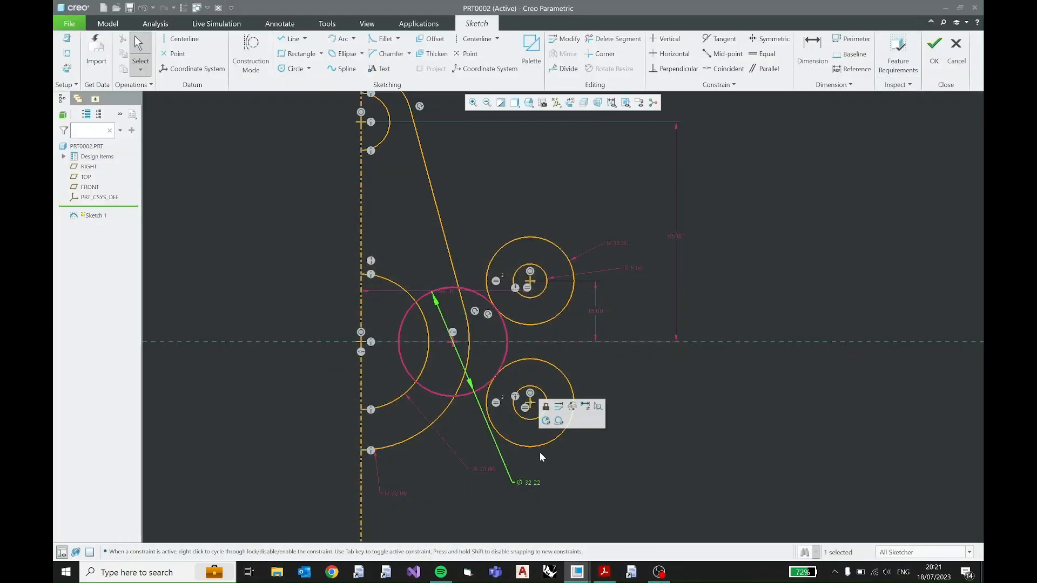
double_click(530, 482)
text(15)
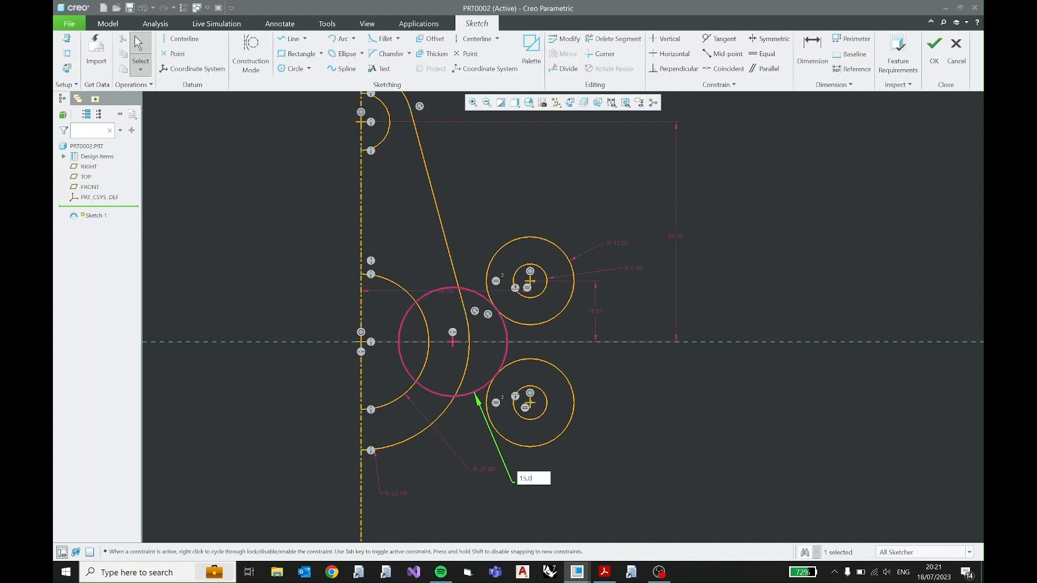
text(.0)
key(Return)
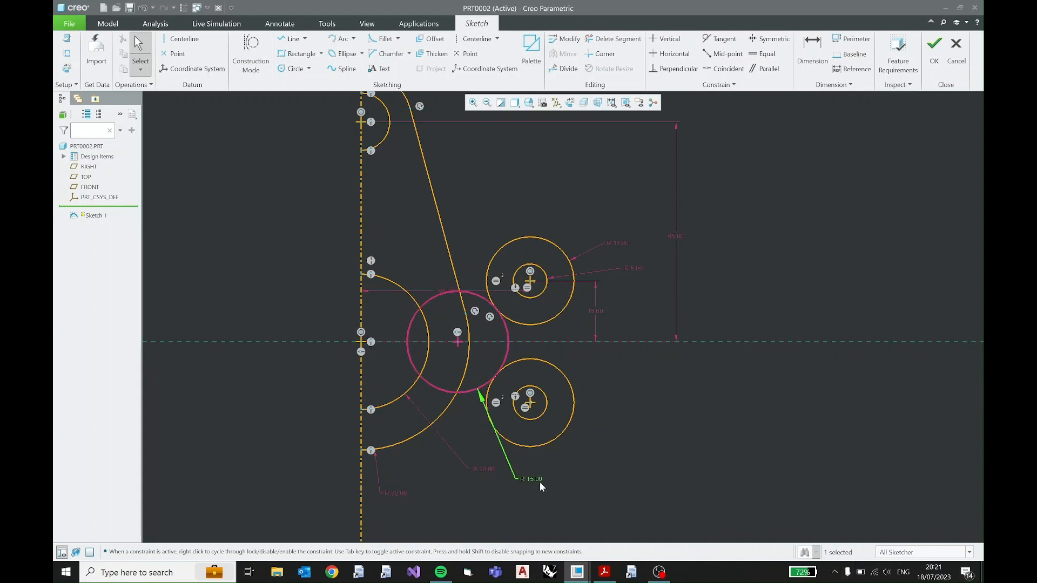
Lock the tangent circle's radius at 15, trim it to the arc bridging the two outer side circles, and move its dimension to their right
click(546, 423)
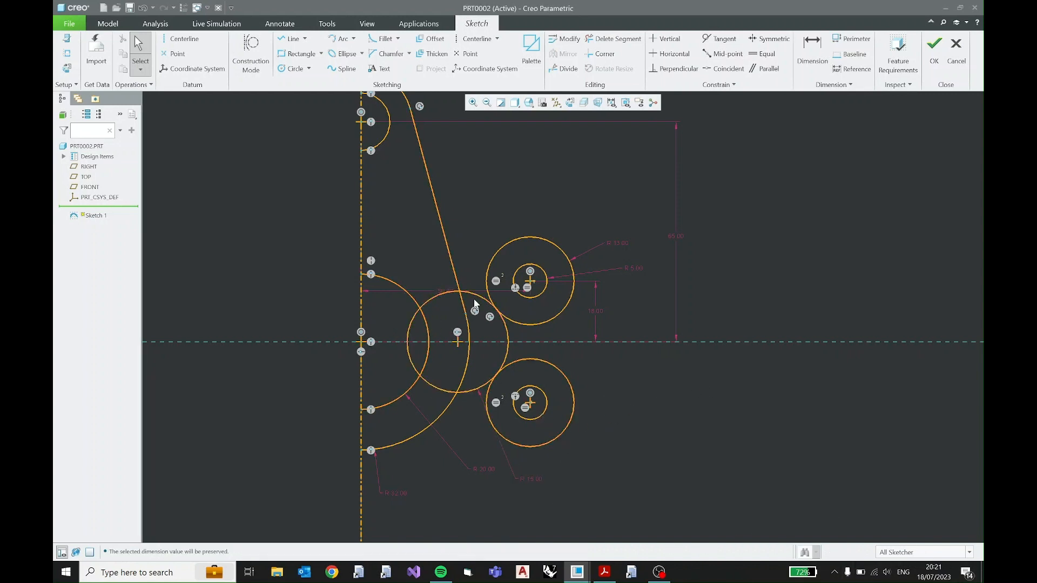
click(622, 39)
click(476, 392)
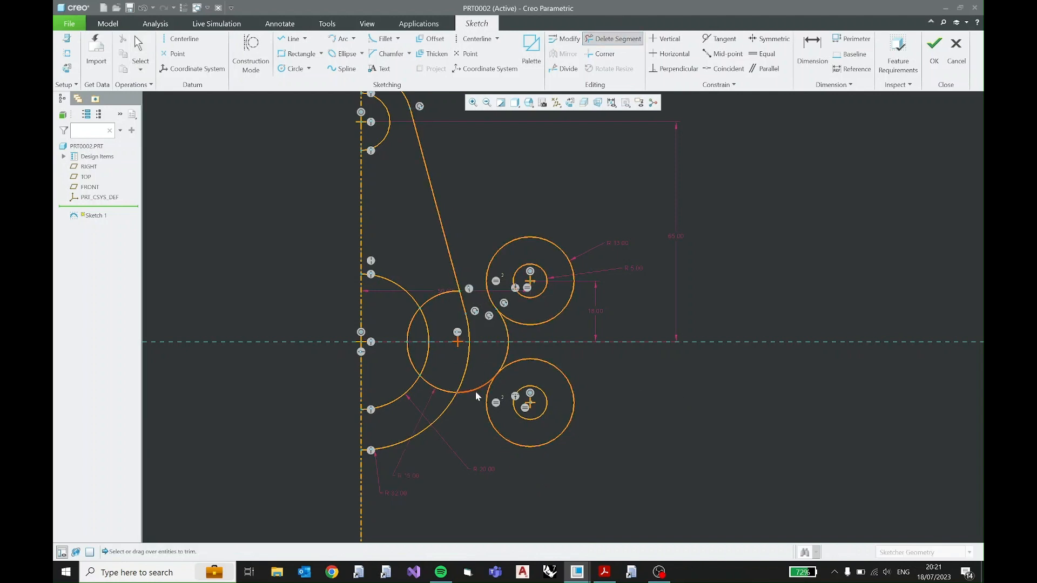
middle_click(440, 386)
click(435, 387)
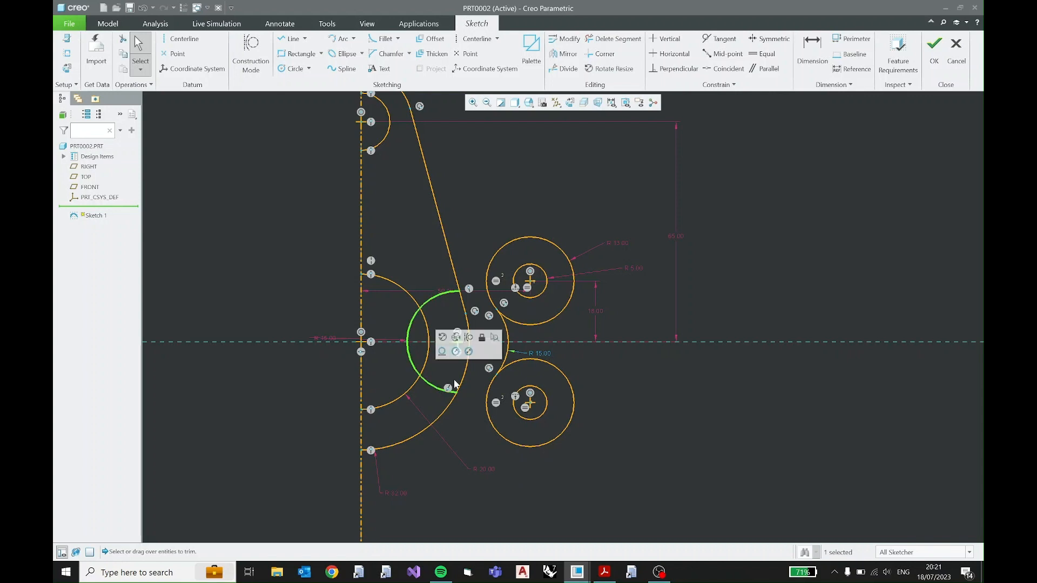
key(Delete)
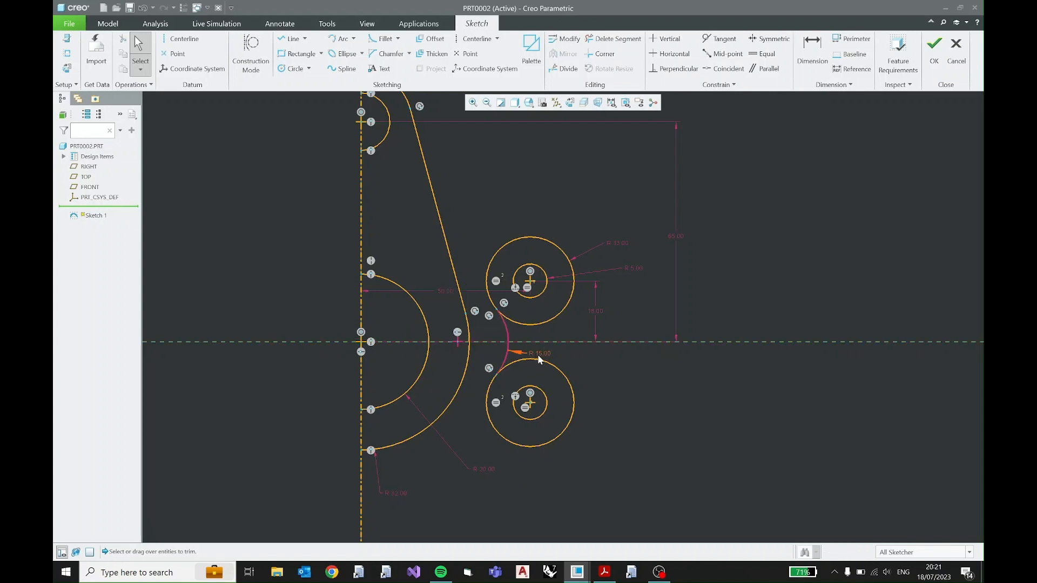
drag(538, 357, 643, 378)
double_click(596, 356)
Following the PDF drawing, draw a horizontal line from the top of the upper outer side circle to the slanted edge
click(606, 570)
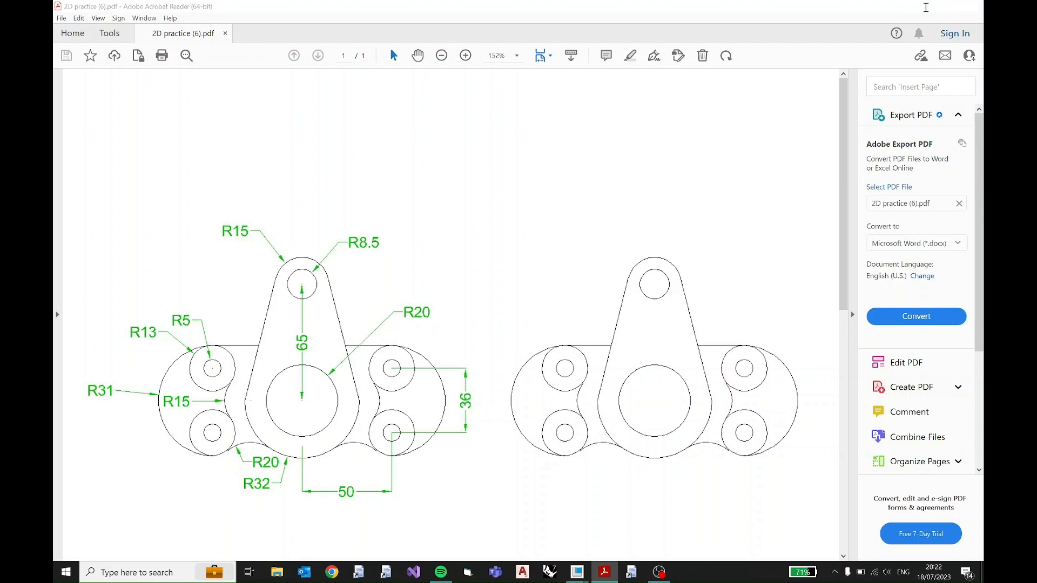
key(alt+Tab)
click(293, 40)
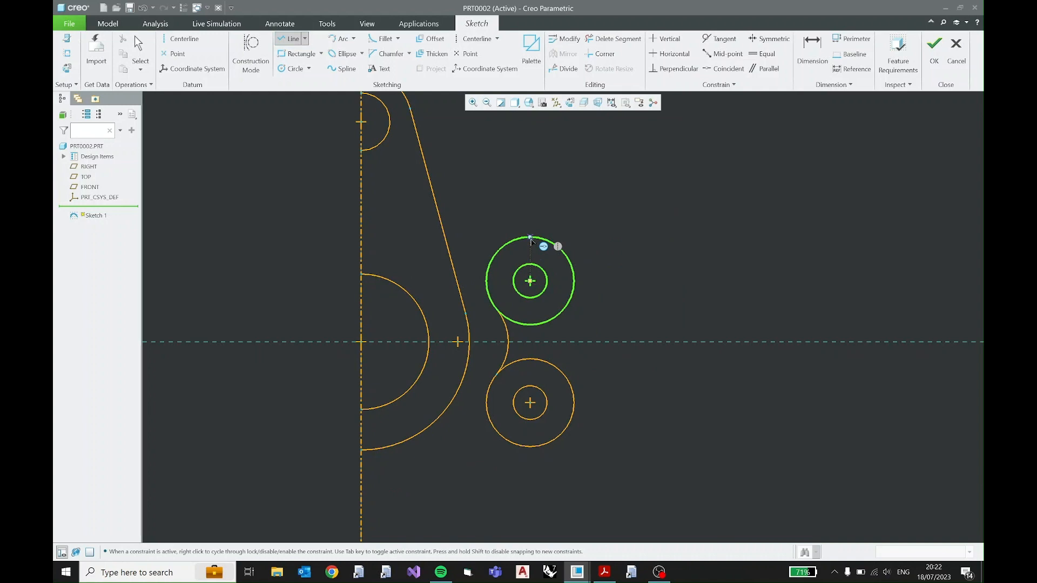
click(529, 237)
click(450, 239)
middle_click(451, 244)
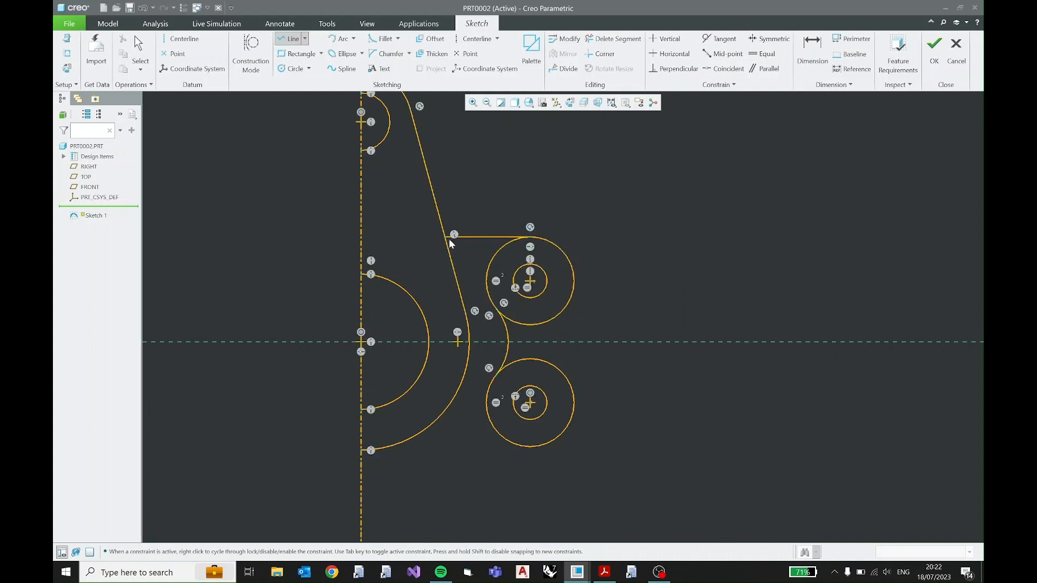
middle_click(516, 181)
middle_click(537, 191)
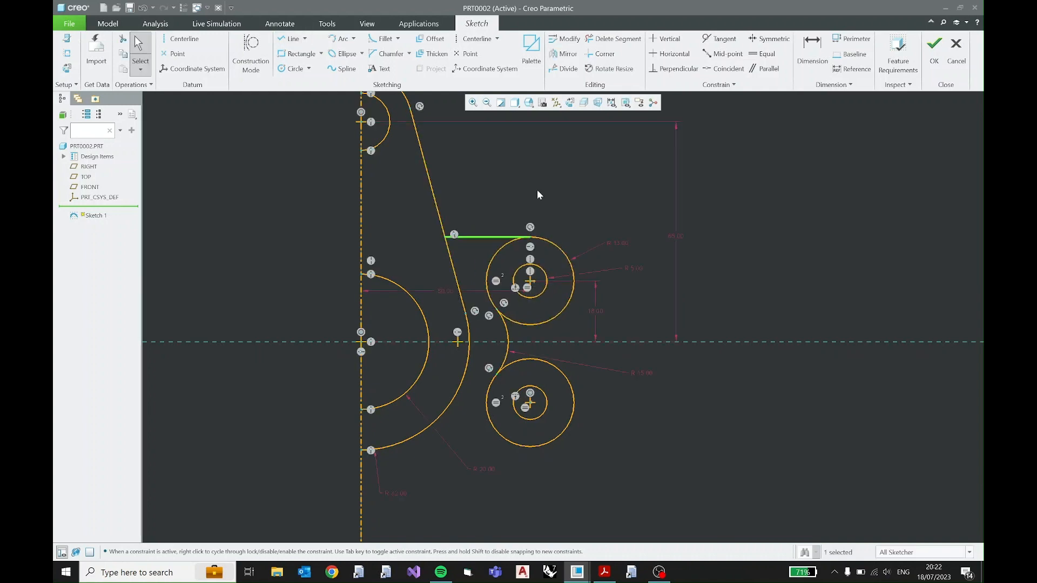
click(531, 229)
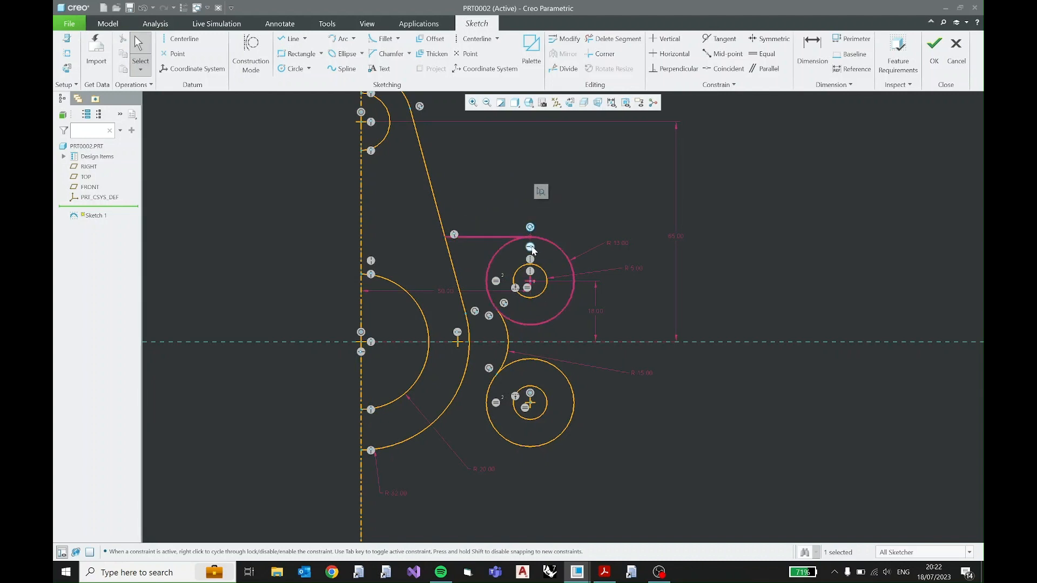
click(498, 219)
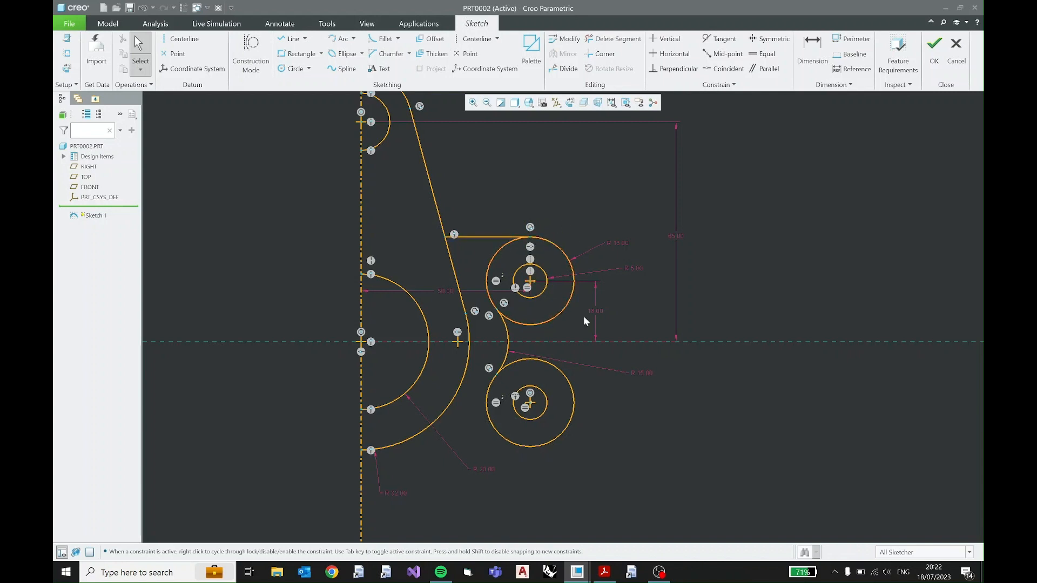
Following the PDF drawing, draw a circle about 27 in diameter tangent to the lower outer side circle and the radius 32 arc, and reposition its dimension
click(605, 572)
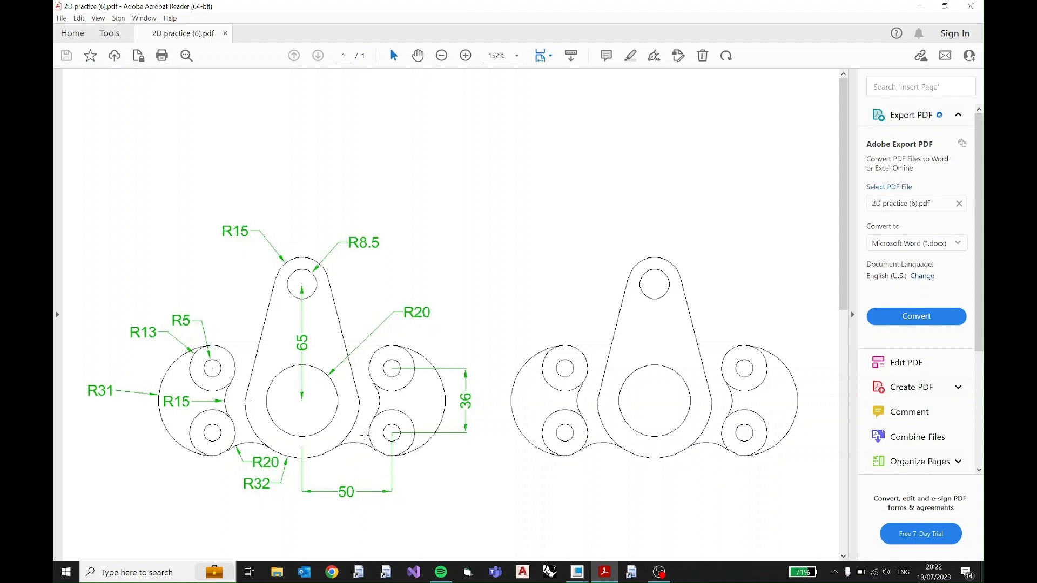
key(alt+Tab)
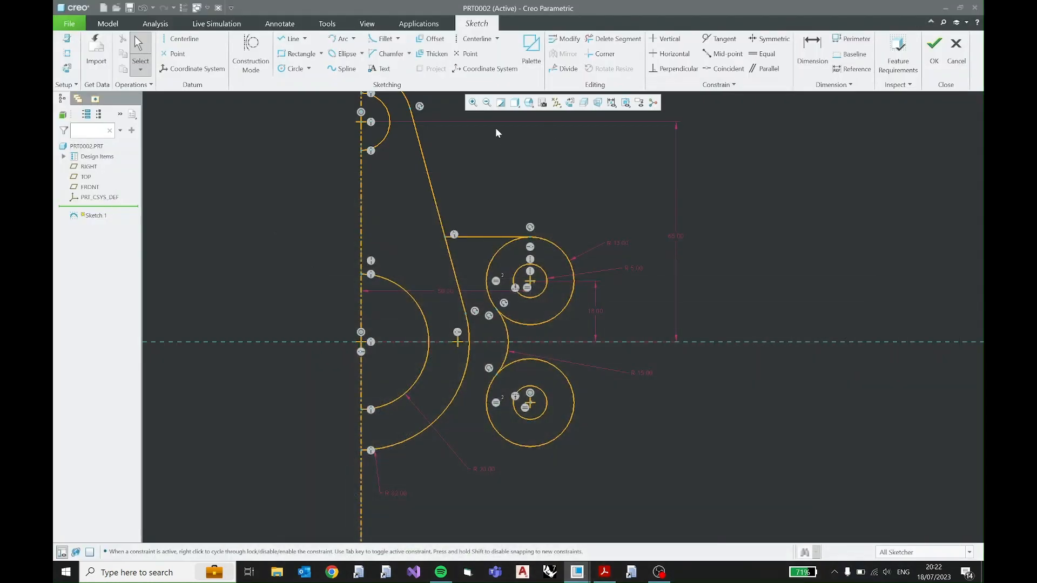
click(300, 73)
click(472, 470)
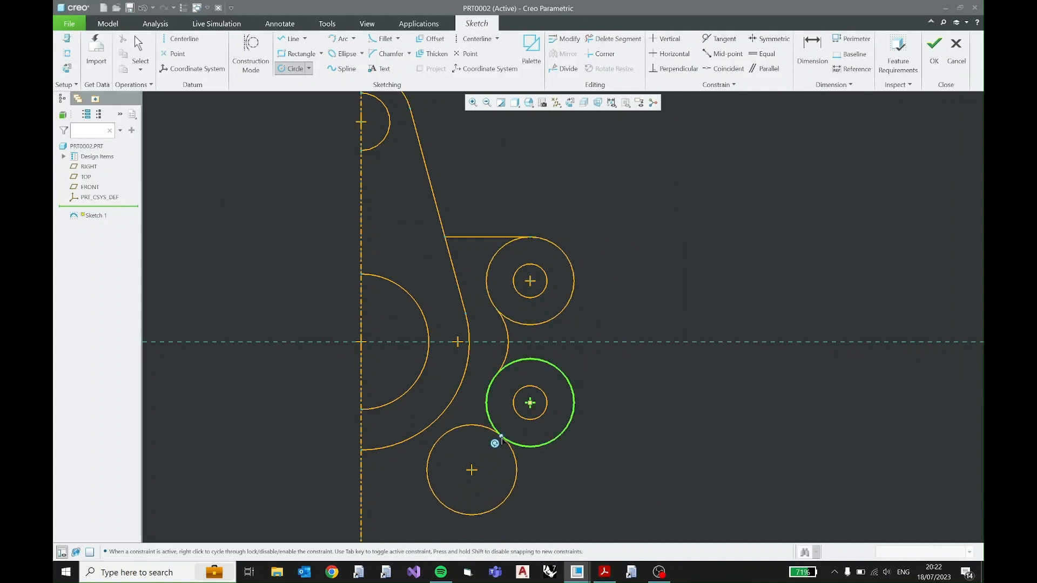
click(501, 437)
middle_click(634, 409)
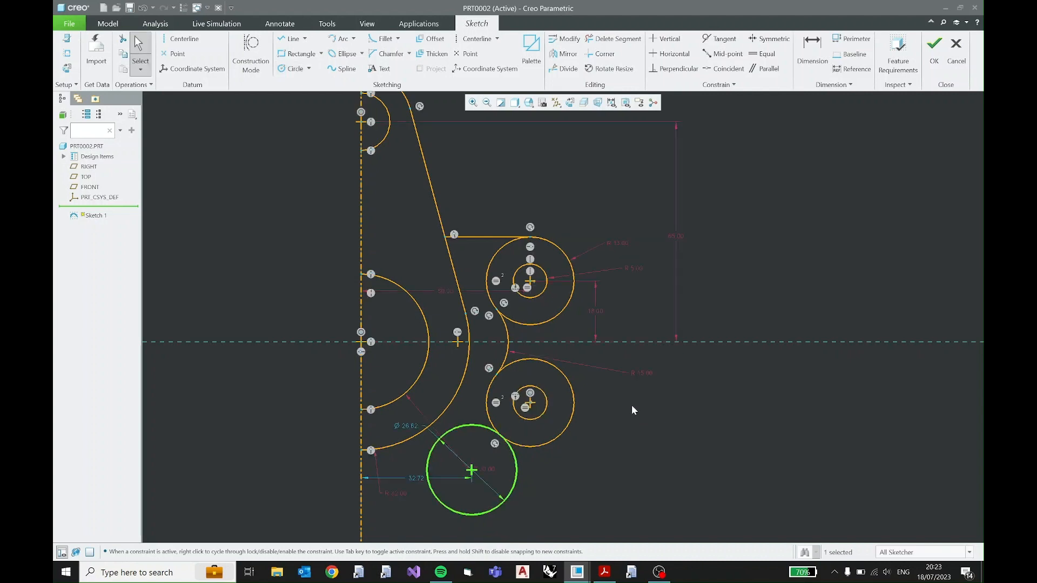
ctrl+click(417, 435)
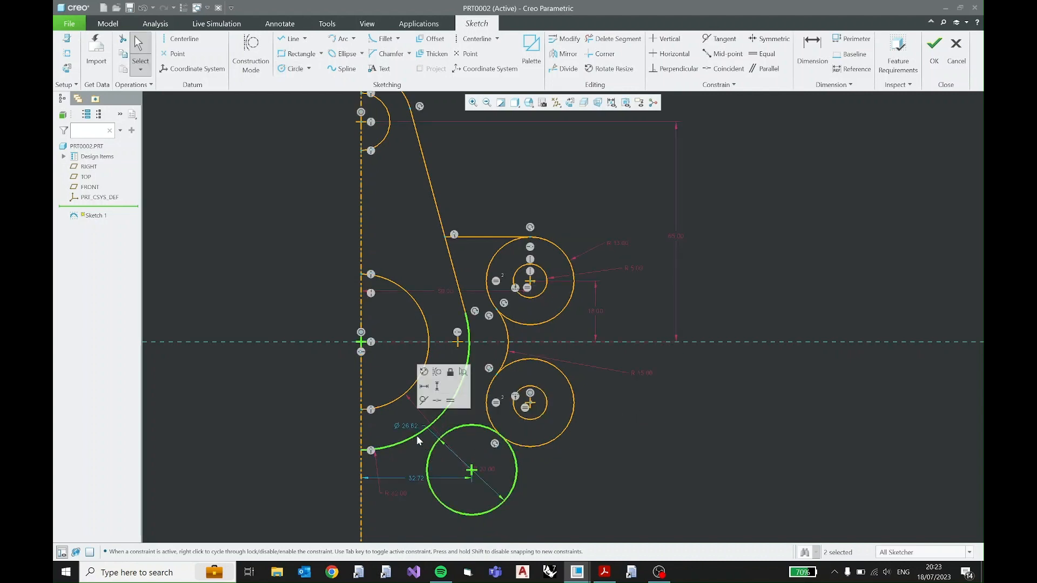
click(425, 400)
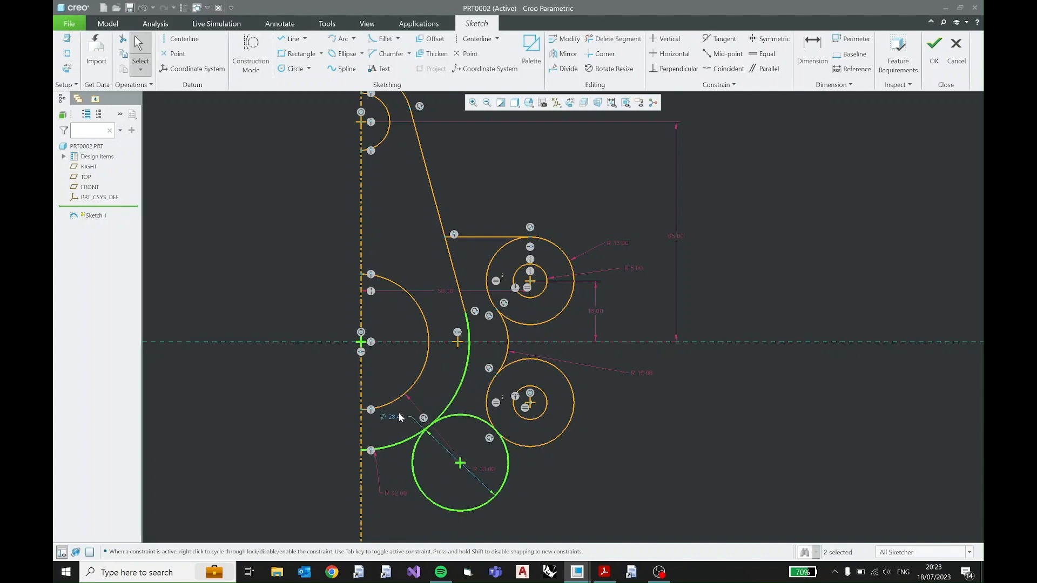
drag(401, 417, 613, 485)
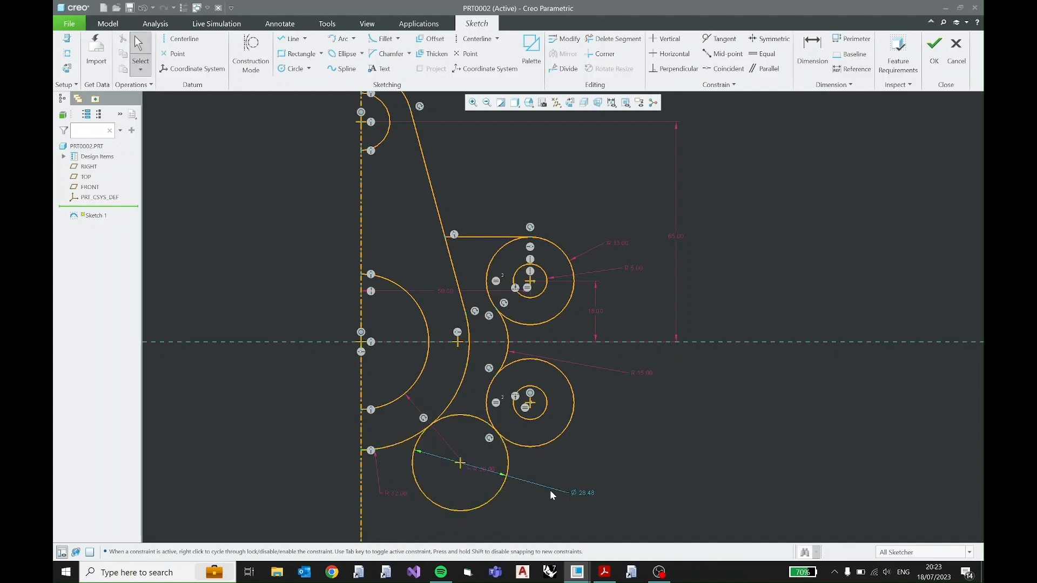
Check the PDF drawing, convert the lower tangent circle's diameter dimension to a radius and set it to 20
click(604, 572)
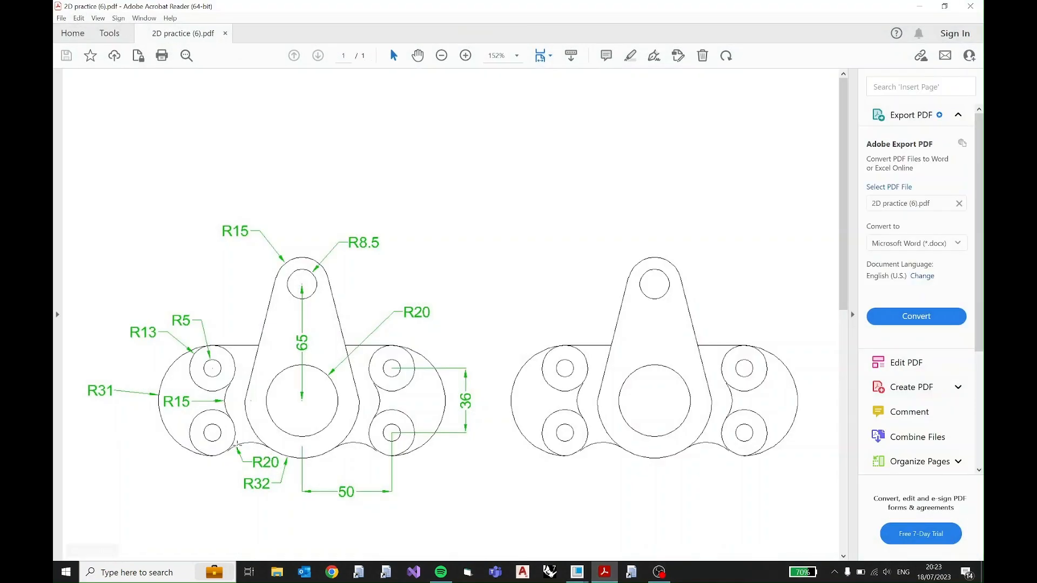
click(918, 6)
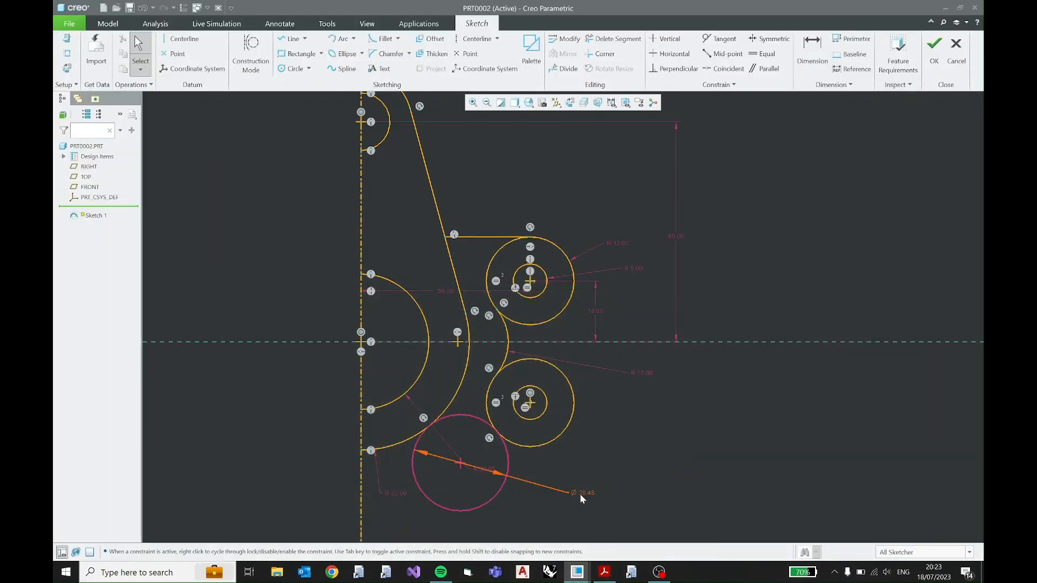
click(580, 492)
click(587, 459)
text(20)
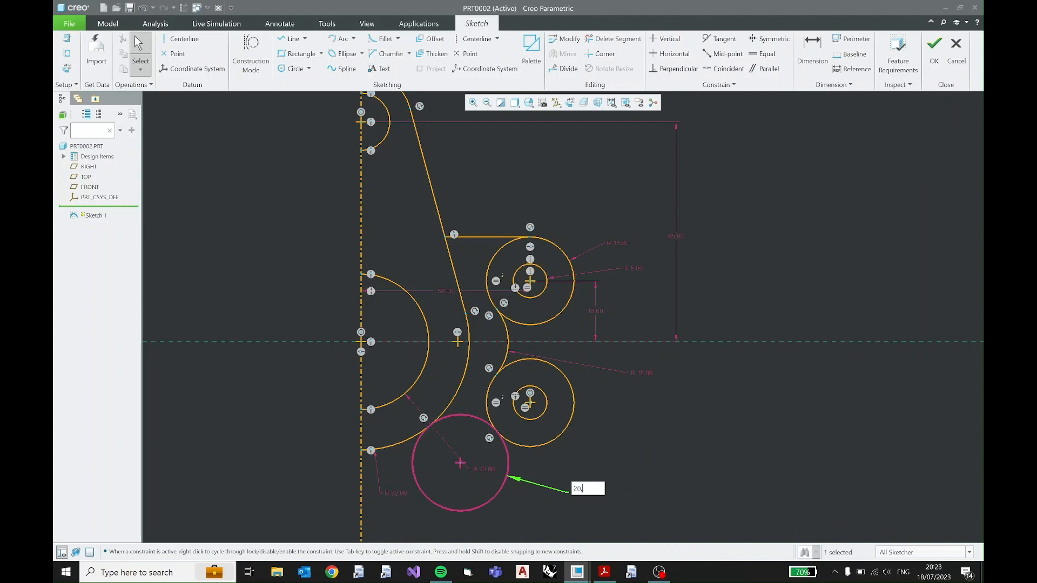
key(Return)
click(592, 460)
Trim the radius 20 tangent circle to the arc joining the radius 32 arc and the lower outer side circle
shift+middle_drag(599, 516, 595, 443)
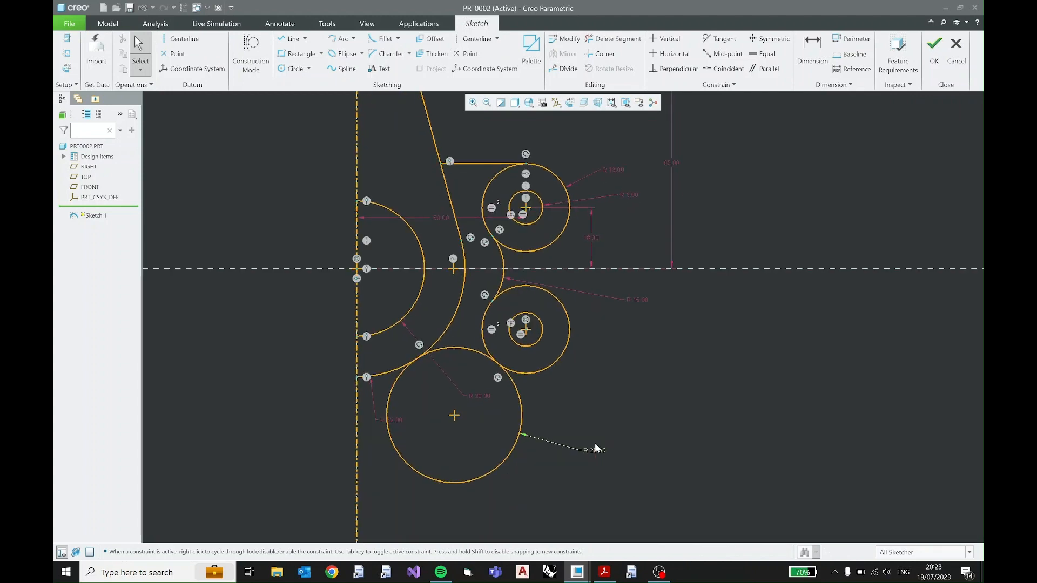
click(458, 349)
click(613, 39)
click(432, 478)
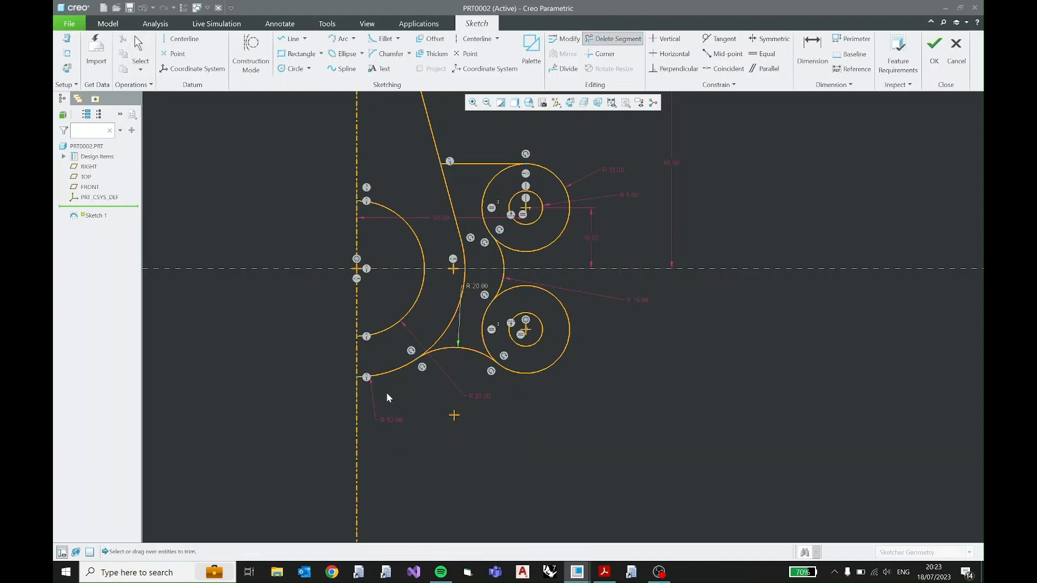
middle_click(484, 275)
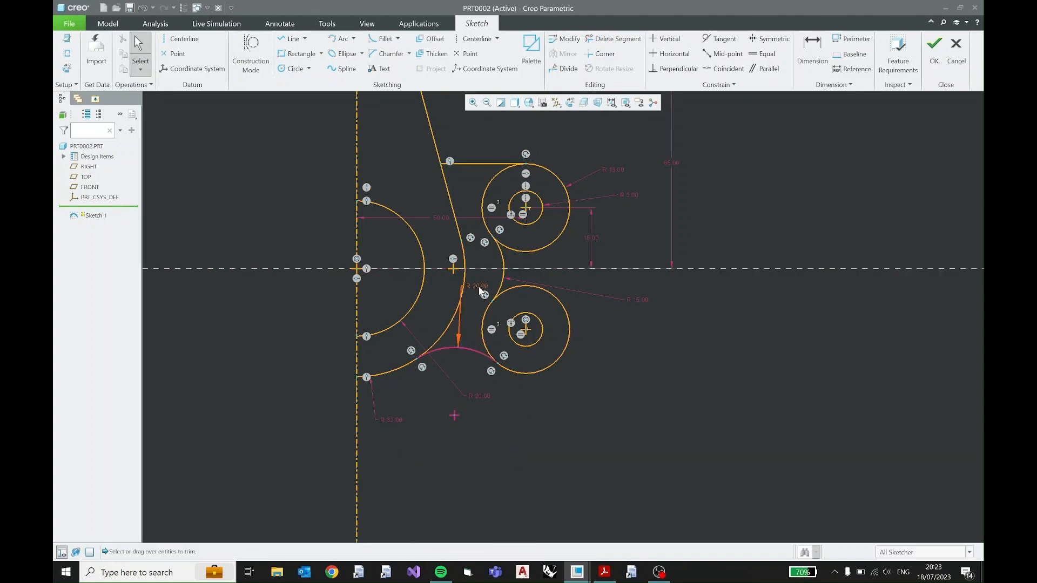
Move the lower tangent arc's radius 20 dimension beneath it and lock it, and move the central arc's radius 20 dimension below the profile
drag(479, 287, 503, 441)
drag(440, 371, 473, 476)
click(491, 476)
key(Delete)
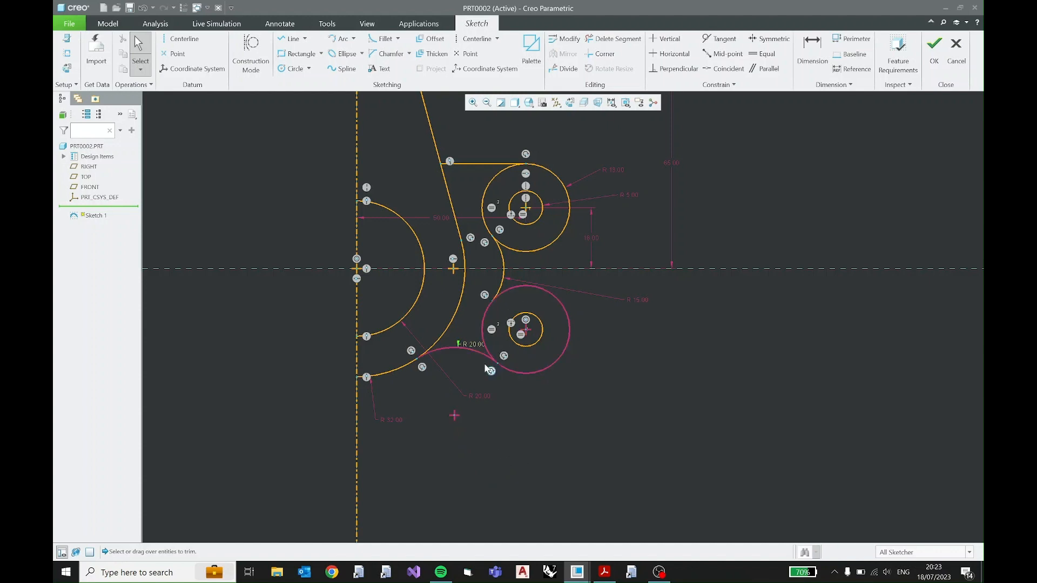
drag(475, 345, 460, 377)
click(443, 377)
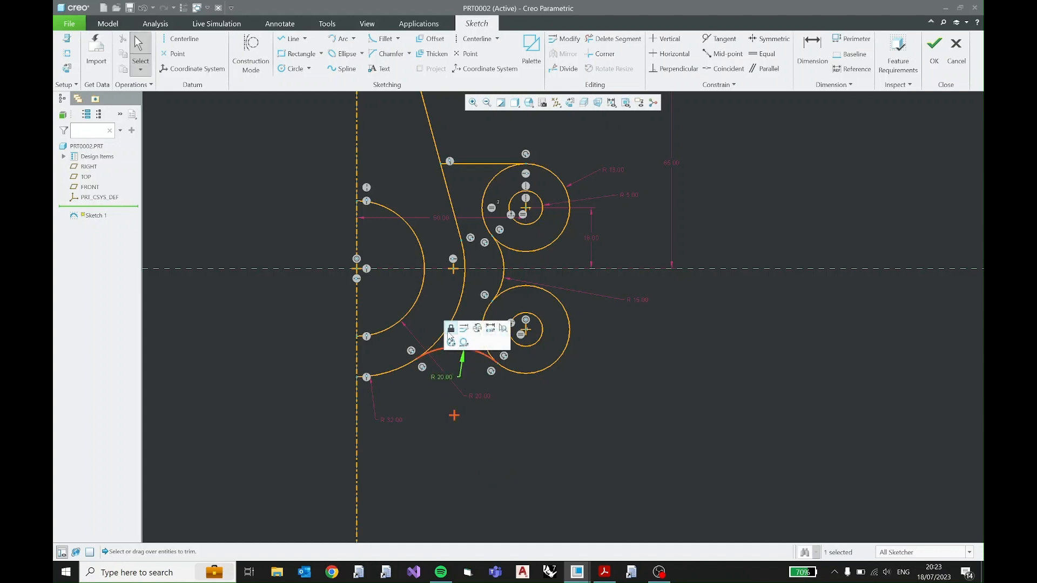
click(472, 331)
drag(445, 380, 427, 419)
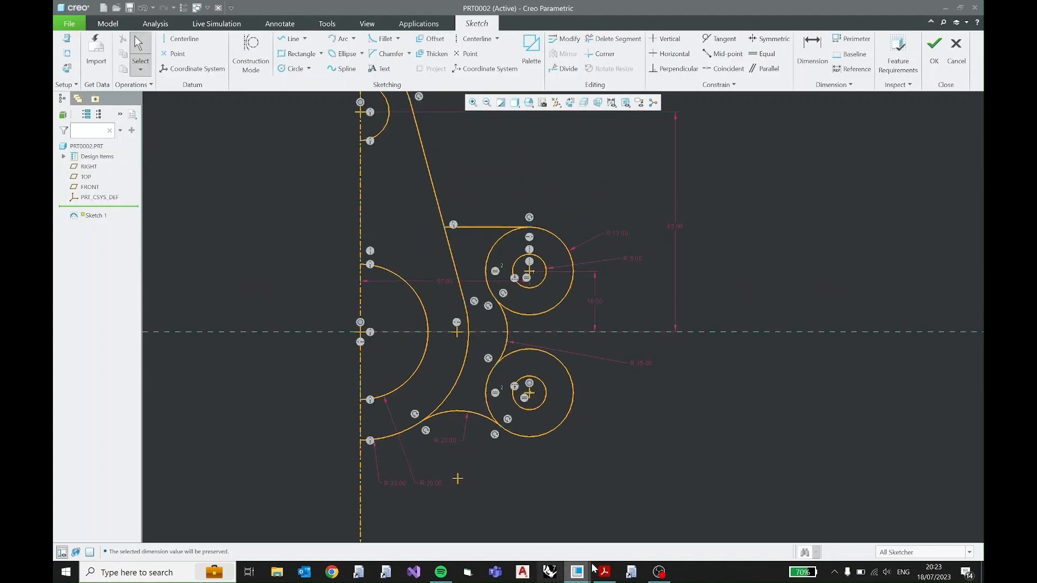
Following the PDF drawing, draw a 3 Point circle about 62 in diameter through the lower outer side circle's bottom and the upper one's top
click(604, 572)
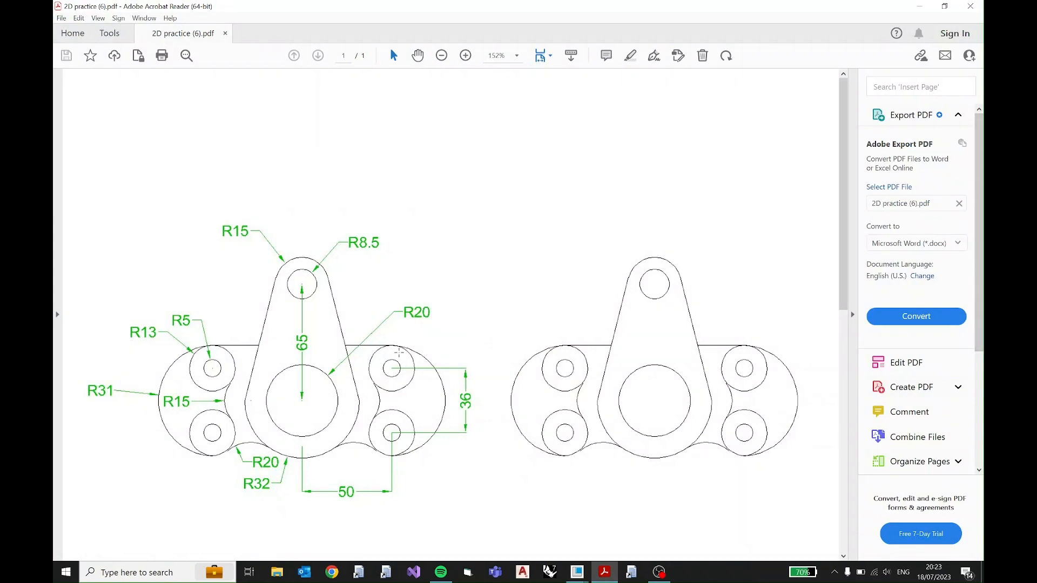
click(918, 6)
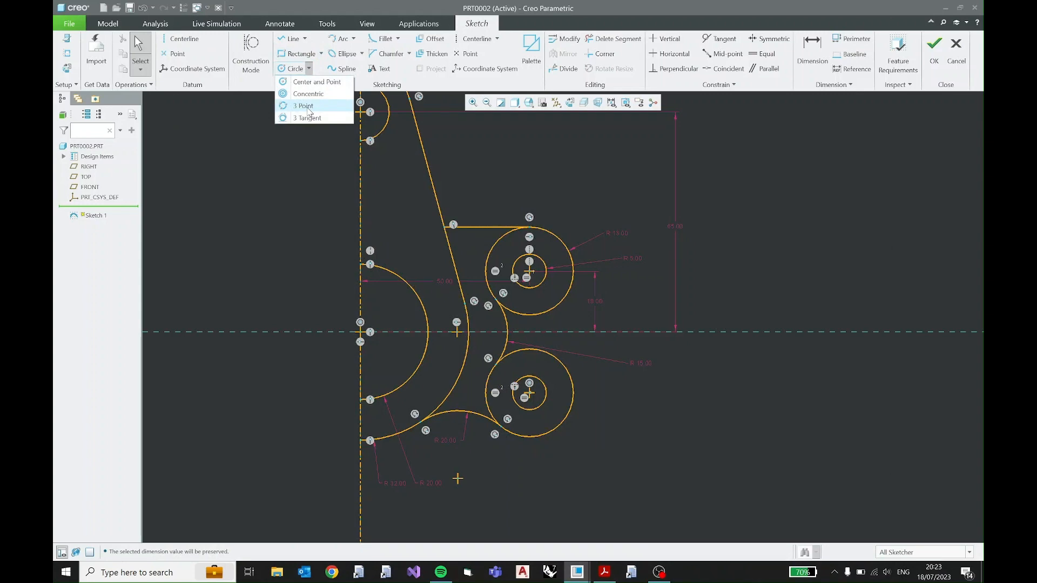
click(310, 108)
click(601, 574)
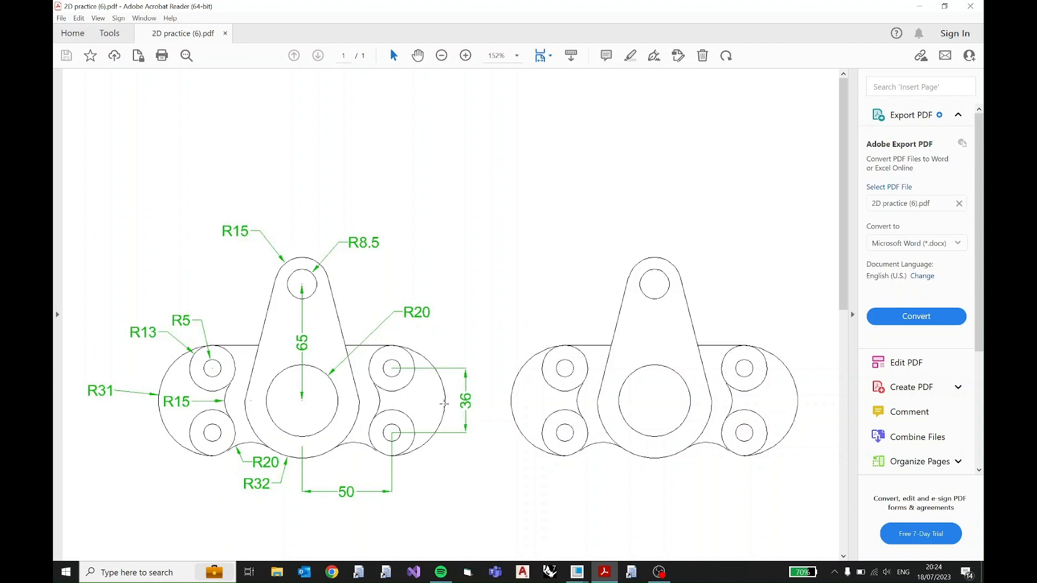
click(919, 6)
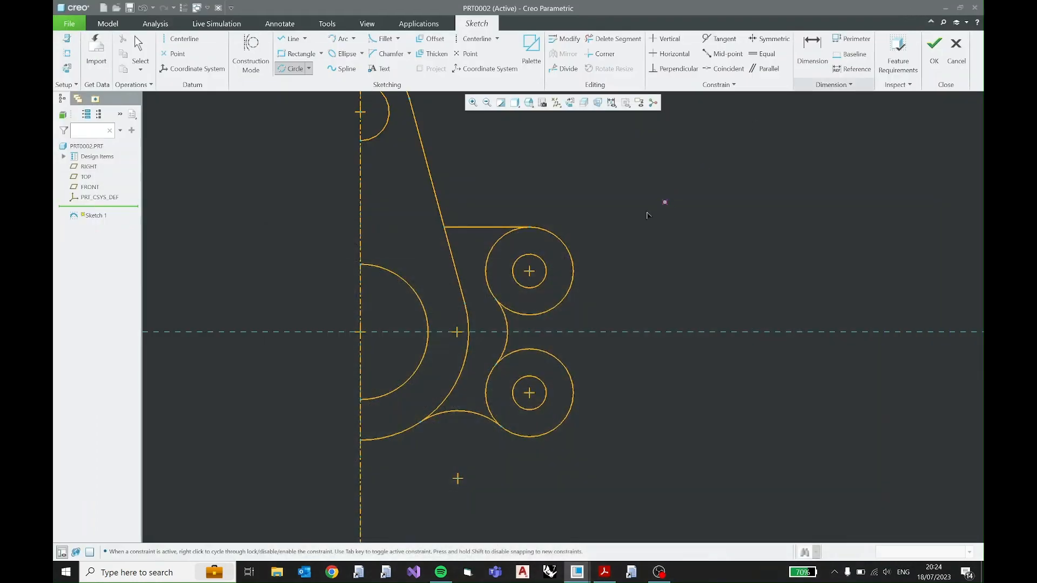
click(529, 437)
click(529, 227)
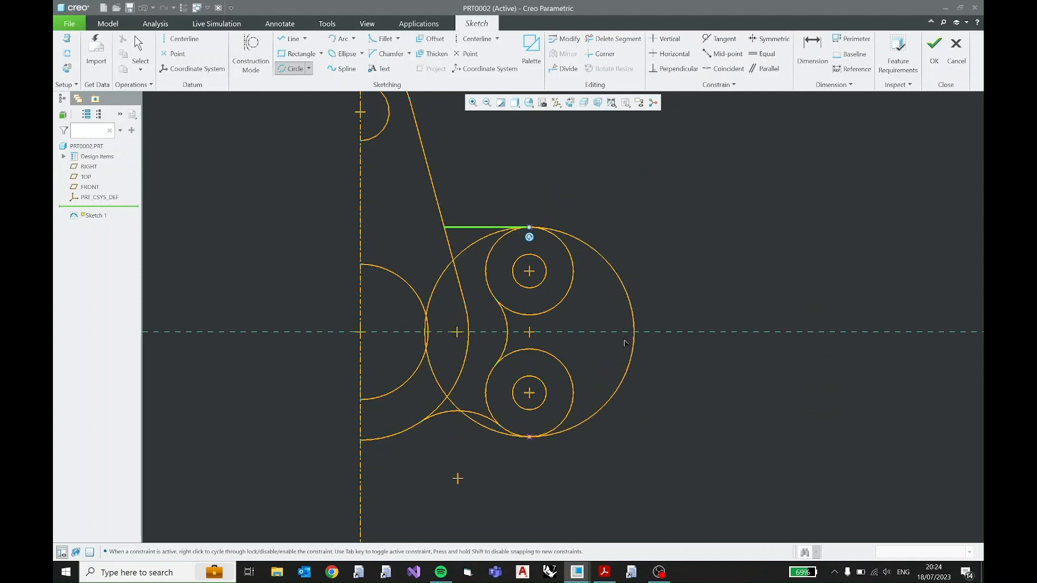
click(624, 341)
middle_click(683, 263)
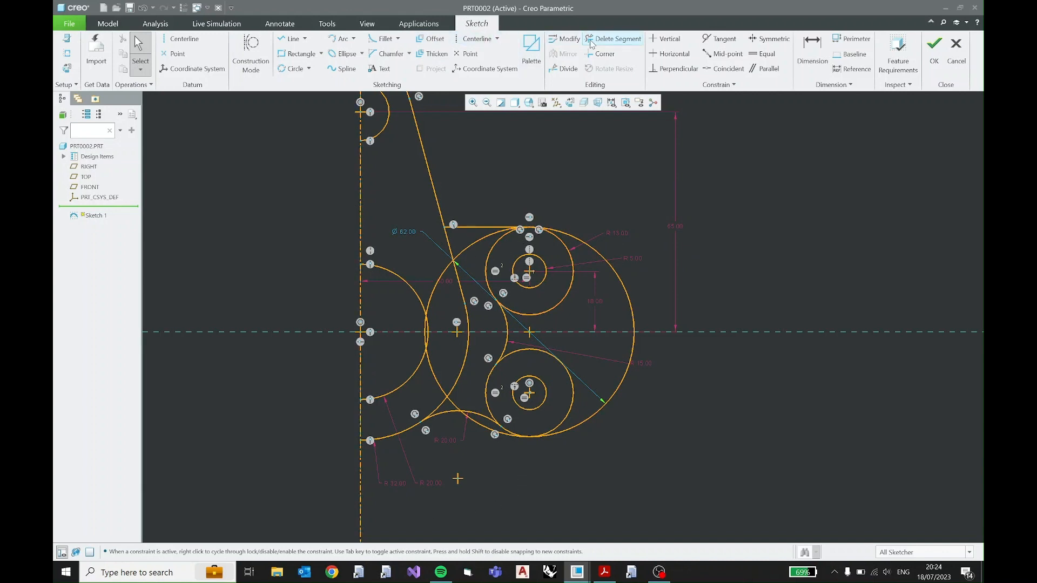
Trim the large circle to the outer arc that wraps around the two pairs of side circles
click(612, 38)
click(473, 243)
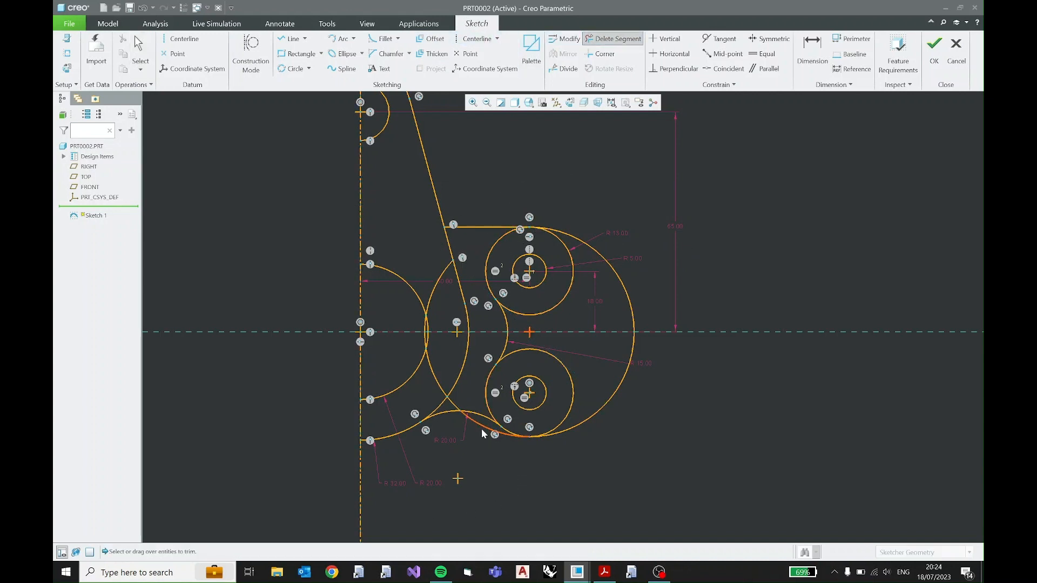
key(Escape)
click(438, 379)
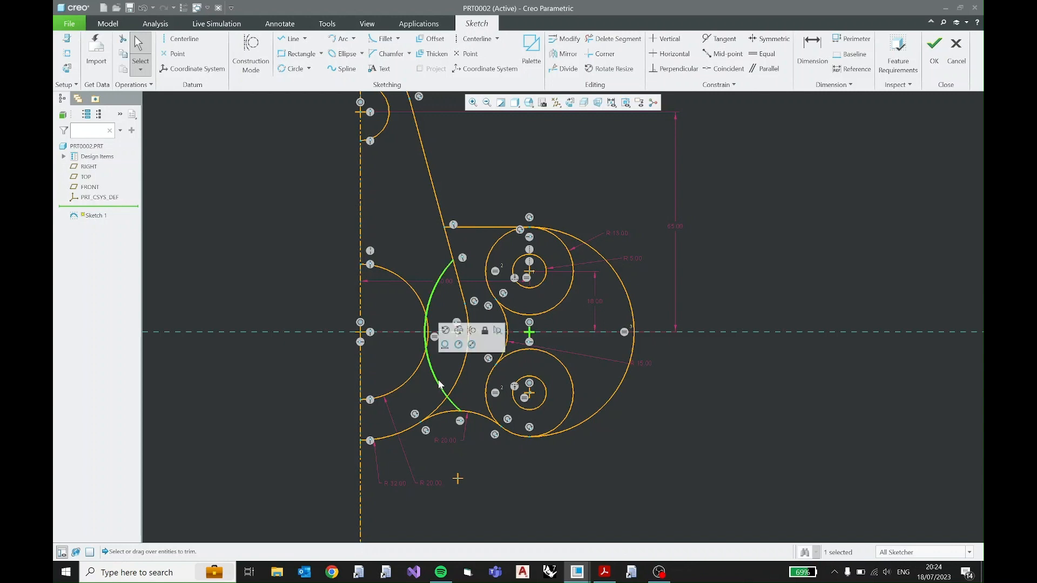
key(Delete)
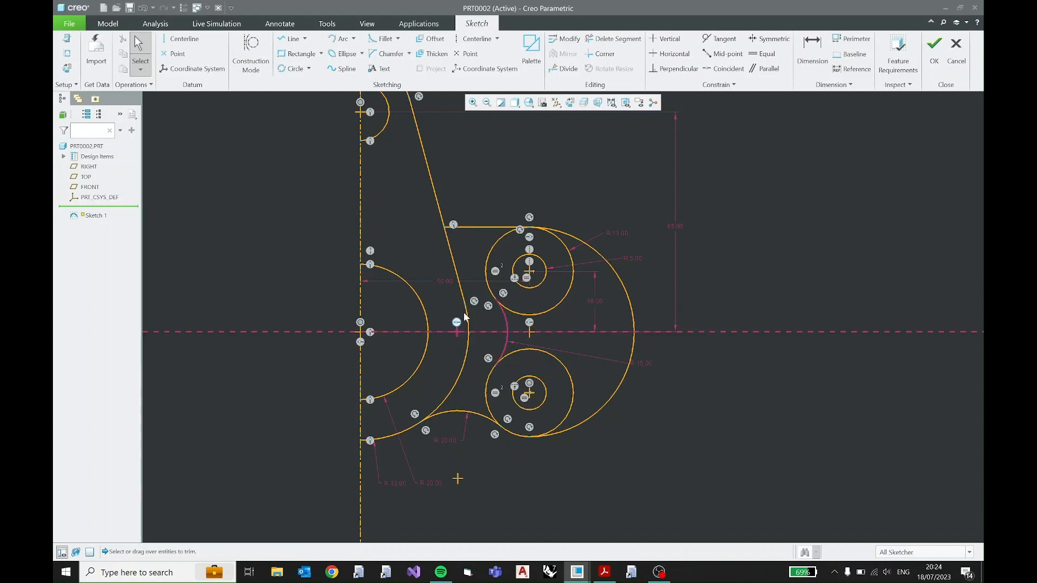
Move the radius 15 dimension of the inner tangent arc to the outside of the large outer arc
click(628, 377)
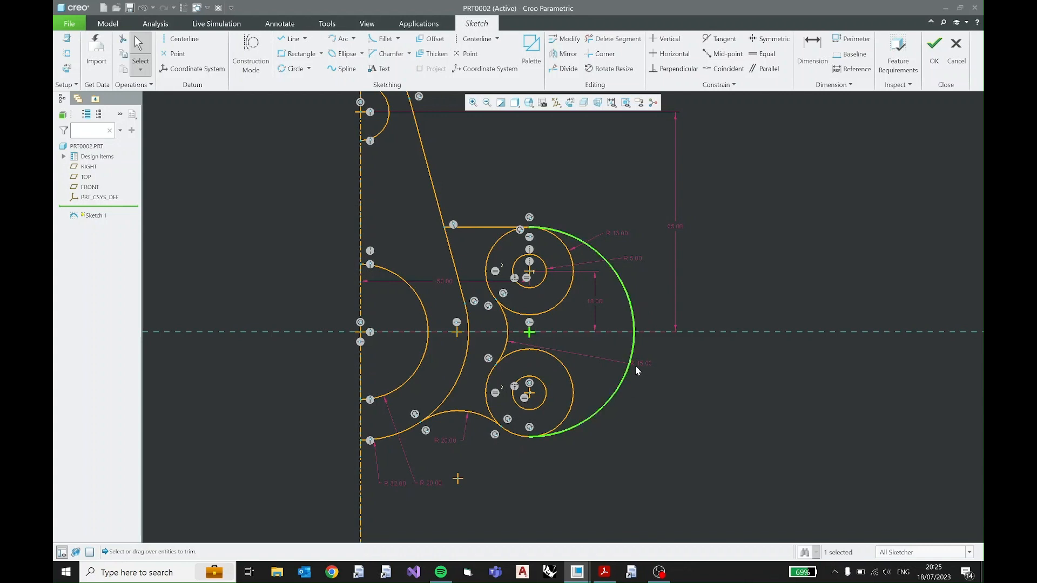
click(707, 383)
drag(635, 339, 685, 352)
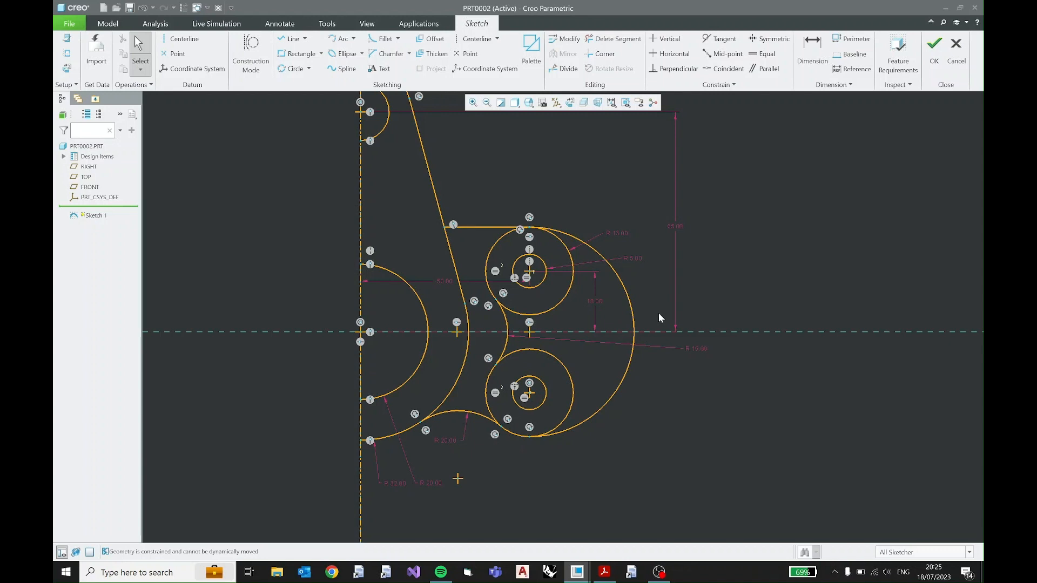
Try to add a radius dimension to the large outer arc and check it against the PDF drawing
click(633, 304)
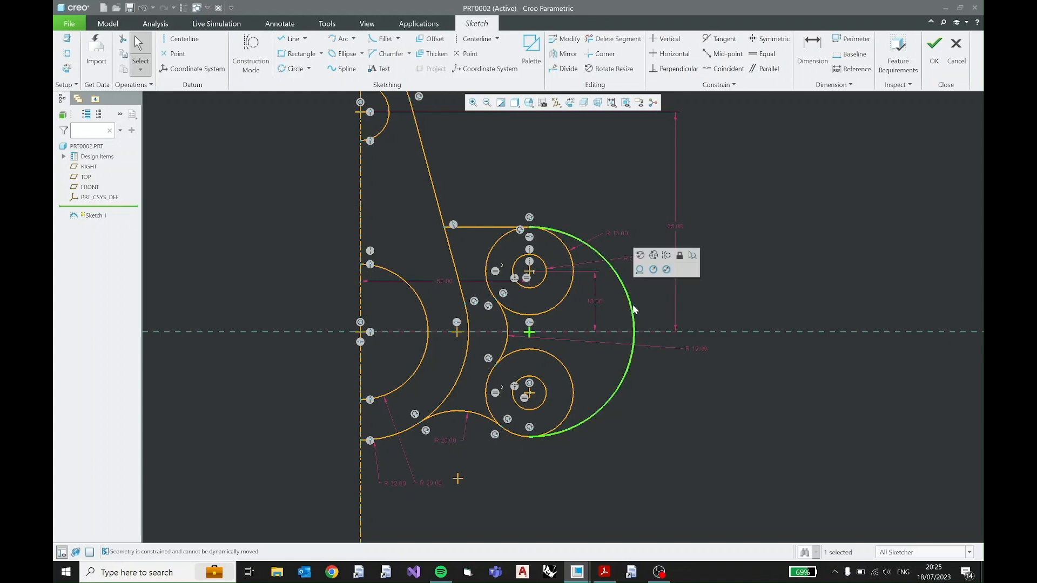
click(652, 269)
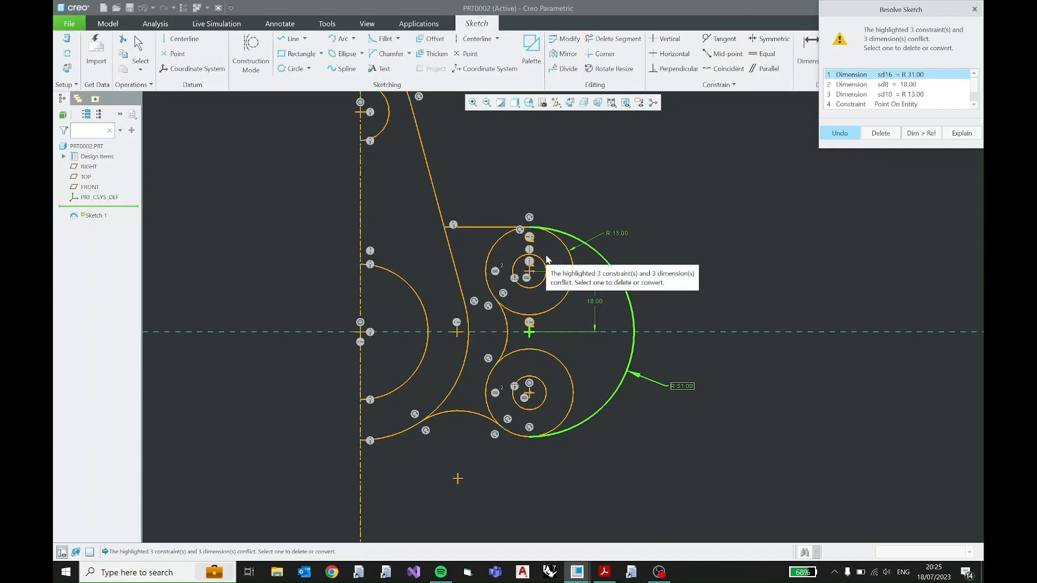
click(599, 568)
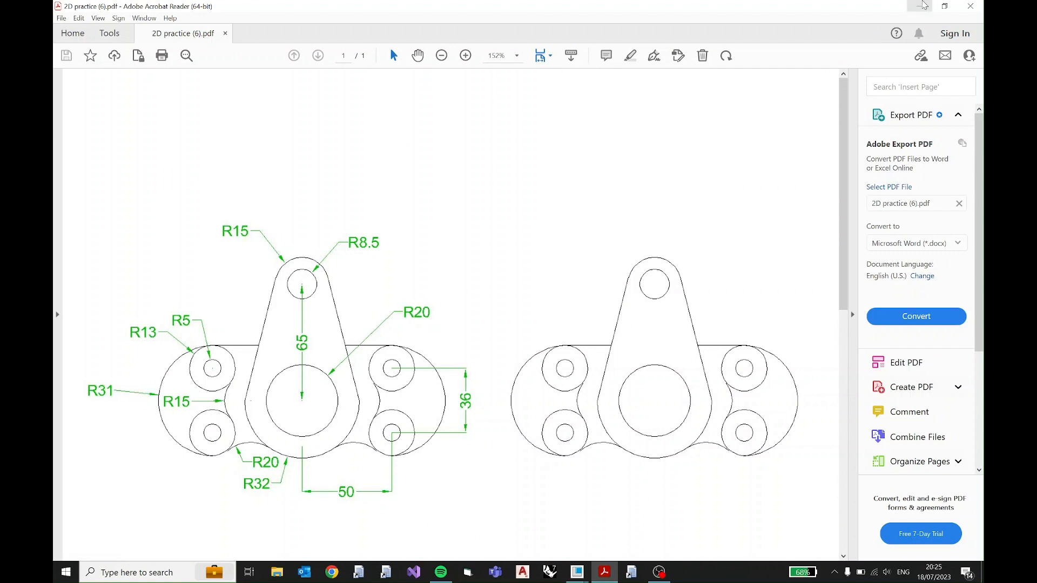
click(919, 7)
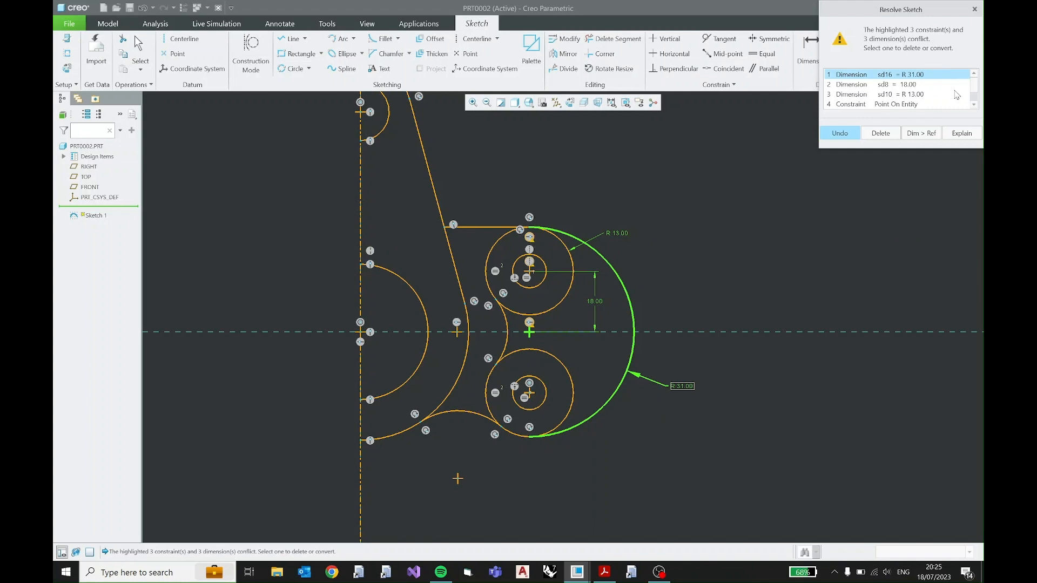
click(974, 9)
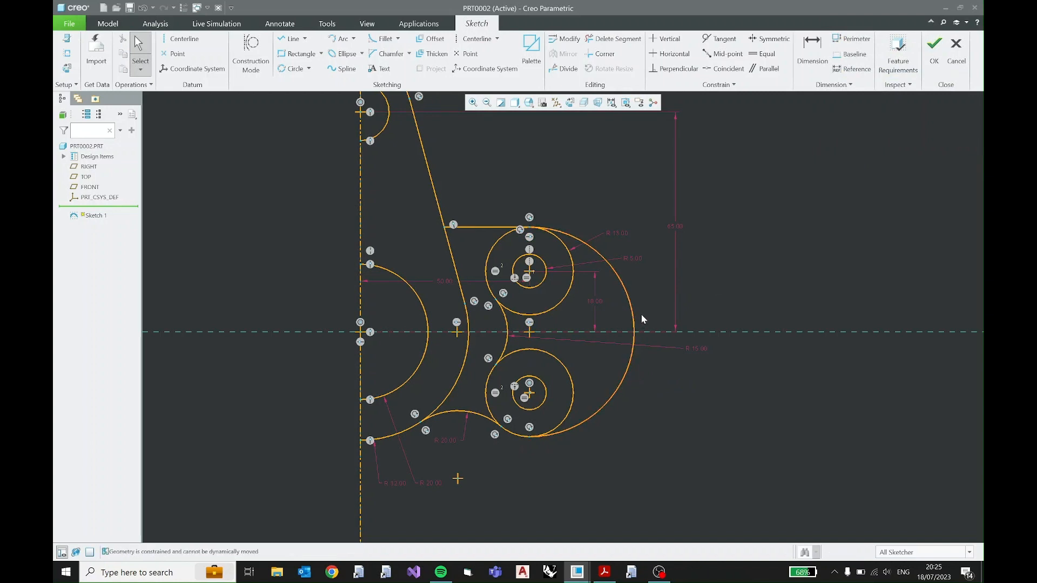
Mirror the entire right half of the bracket profile about the vertical centerline
shift+middle_drag(596, 292, 654, 336)
scroll(653, 342, up, 1)
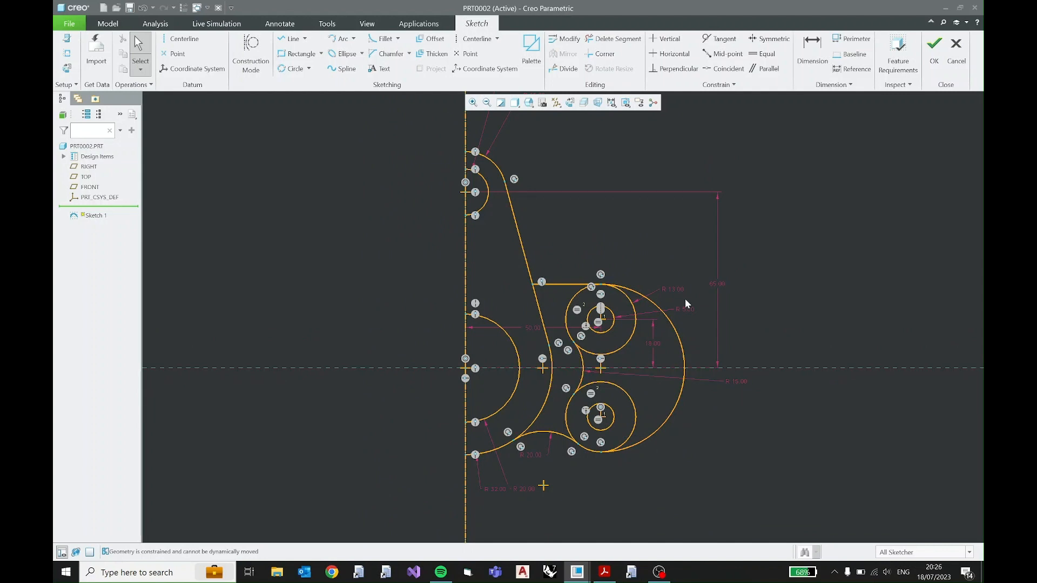
mouse_move(805, 122)
mouse_down()
mouse_move(729, 254)
mouse_move(387, 533)
mouse_up()
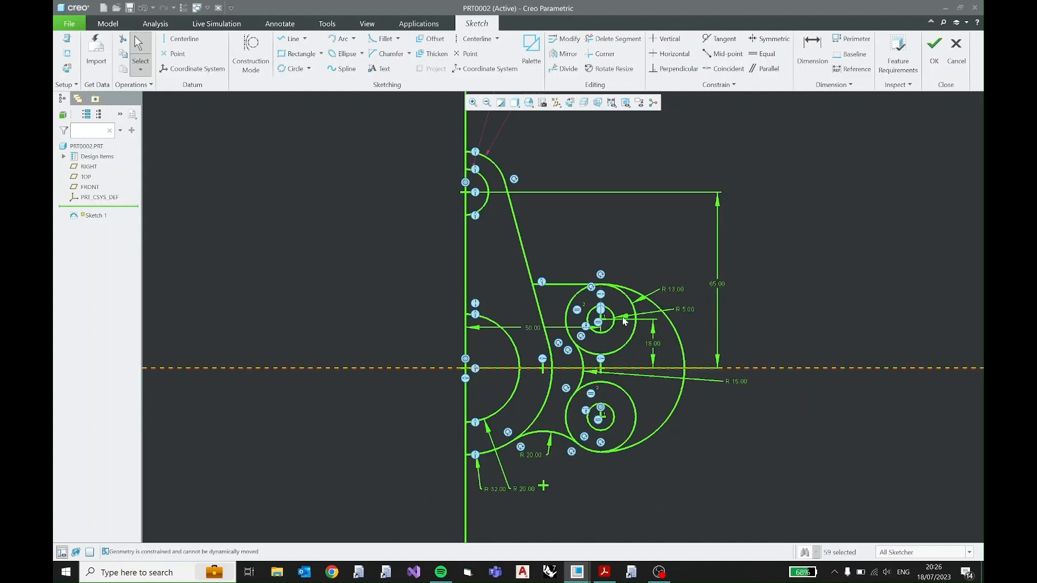
click(565, 53)
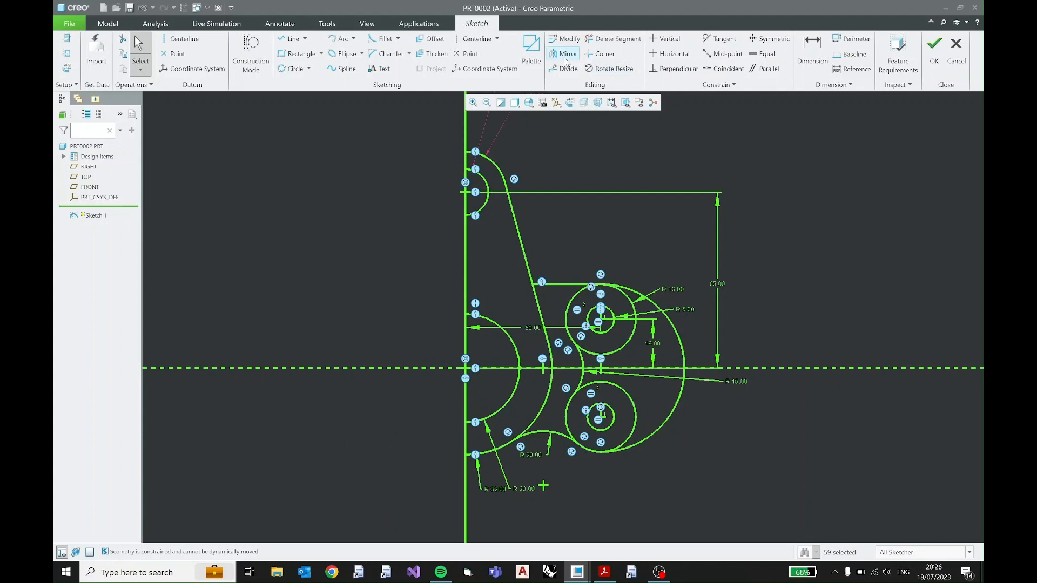
click(465, 243)
click(368, 191)
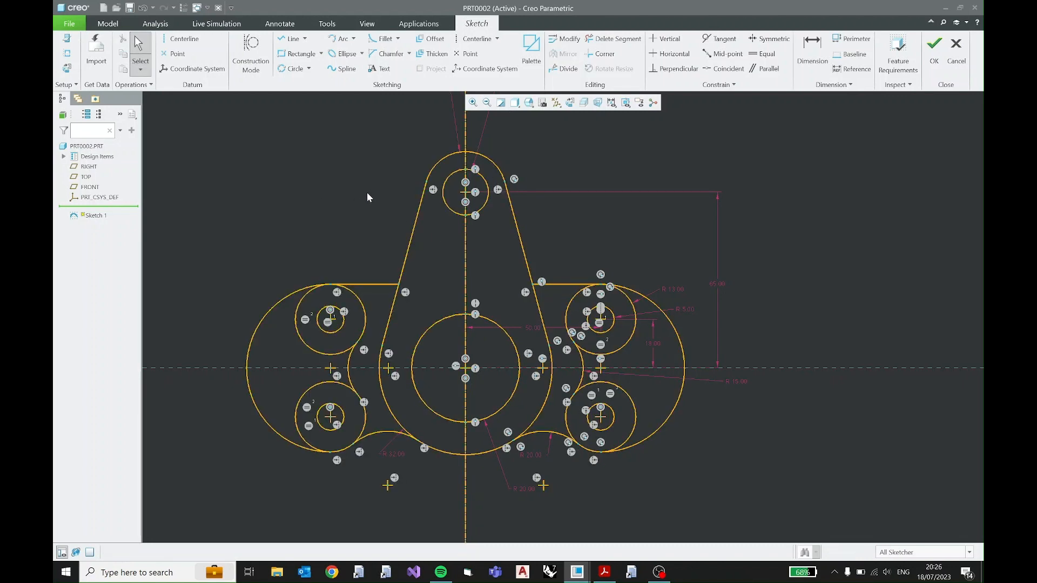
Hide the sketch's dimensions and constraints, keeping the vertices displayed
scroll(401, 254, up, 2)
shift+middle_drag(404, 255, 457, 295)
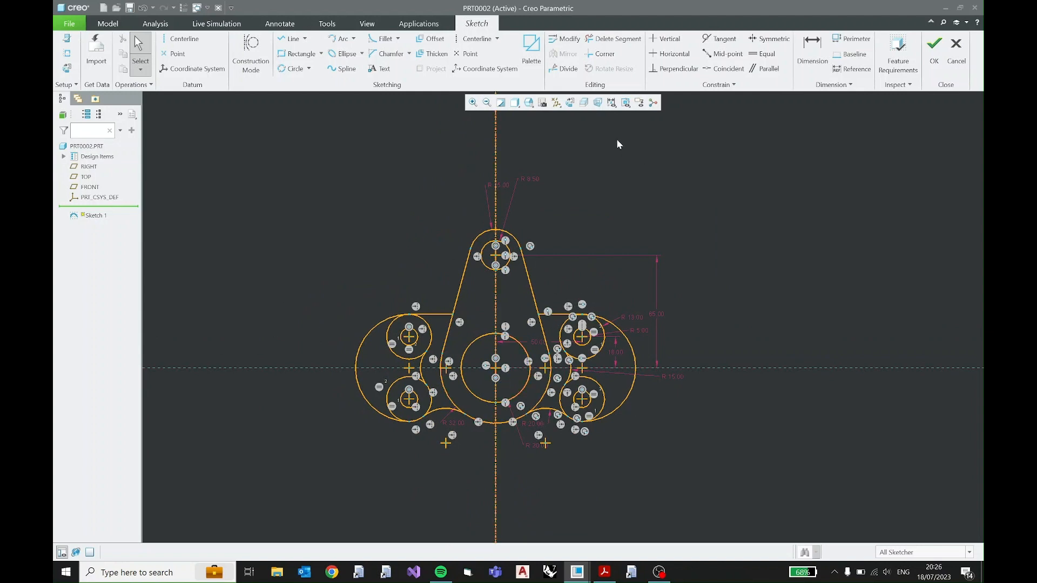
click(613, 105)
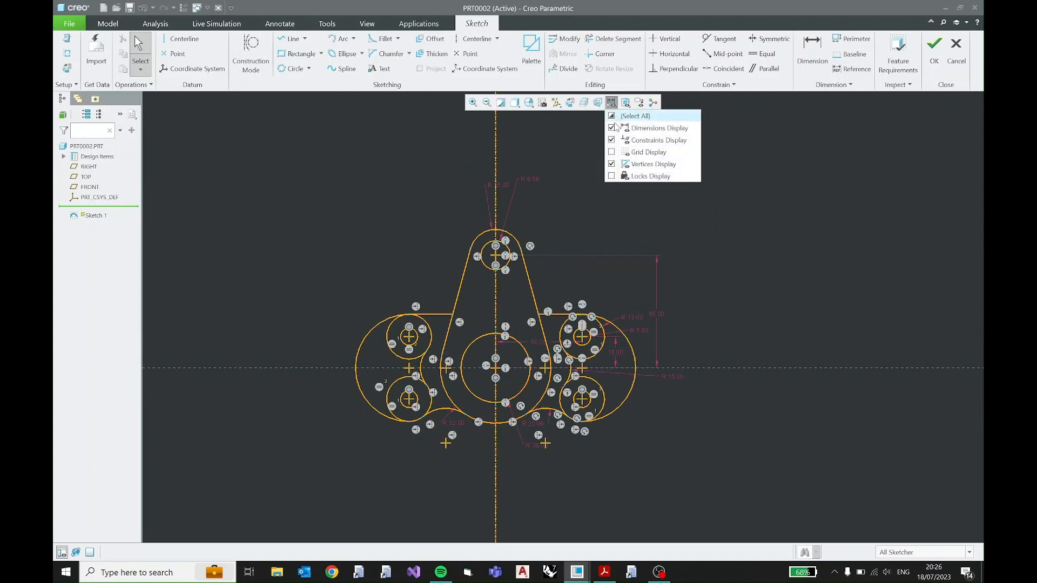
click(612, 129)
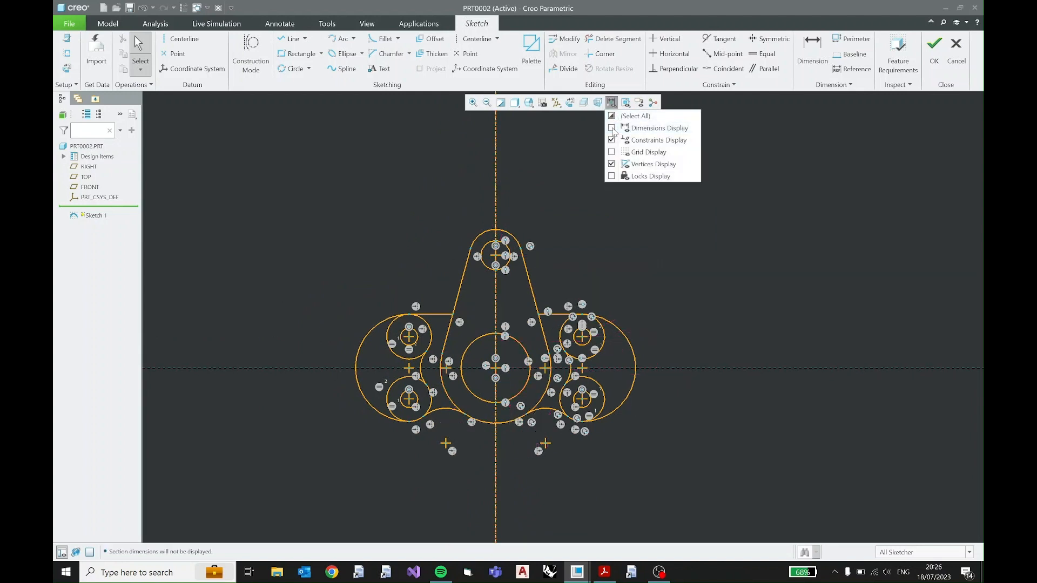
click(611, 140)
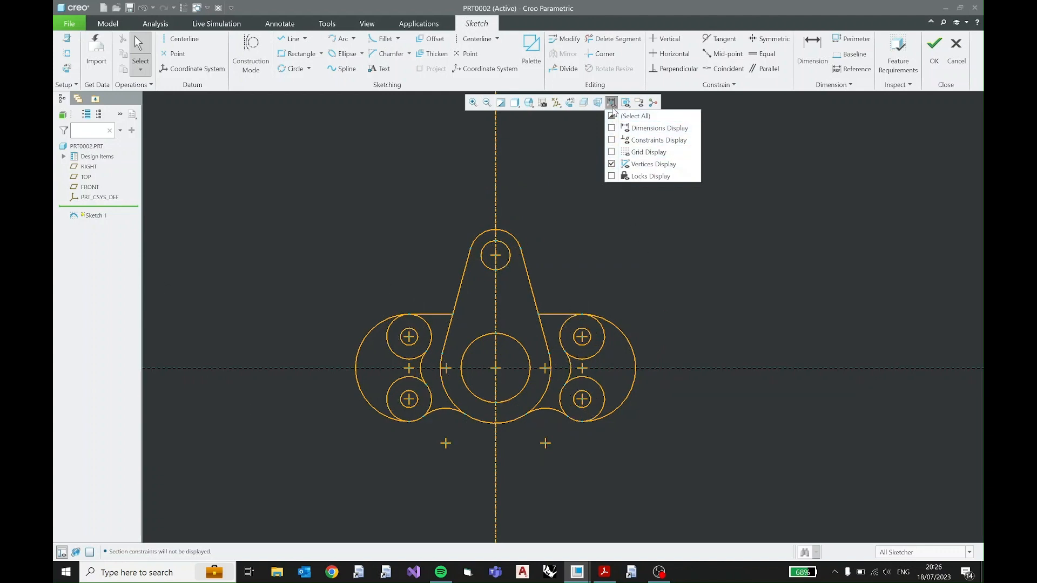
click(612, 104)
Delete the horizontal reference line and the vertical centerline running through the bracket's central circle
mouse_move(643, 242)
middle_down()
mouse_move(551, 233)
mouse_move(552, 242)
middle_up()
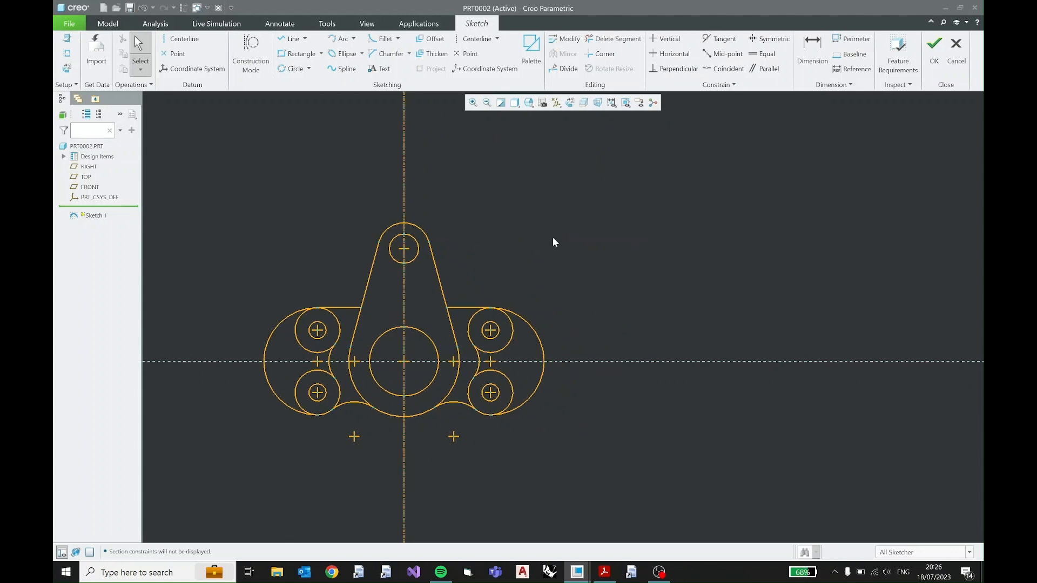
click(631, 362)
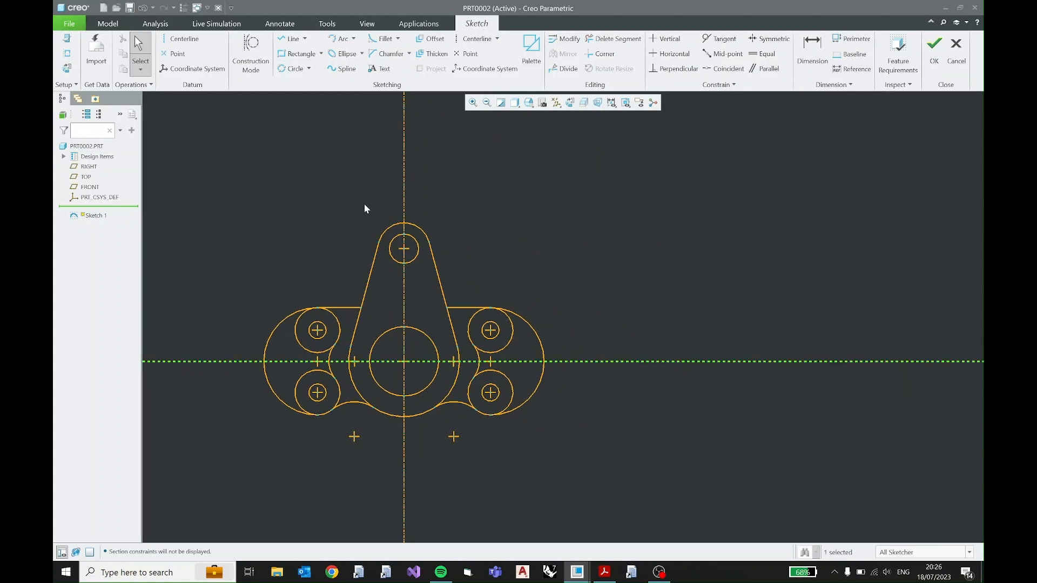
click(331, 190)
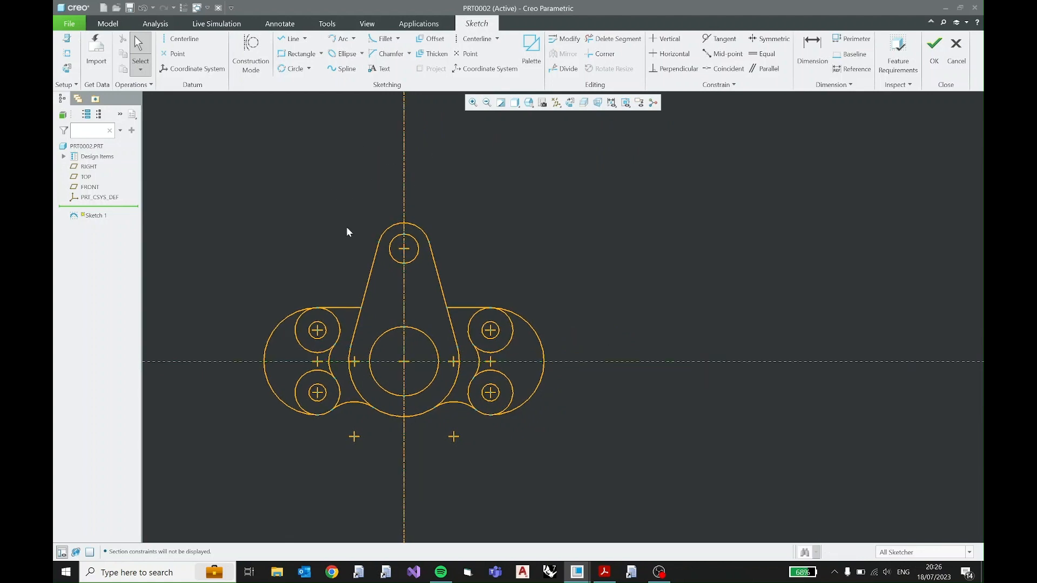
drag(346, 225, 430, 187)
click(380, 183)
click(404, 168)
ctrl+click(686, 360)
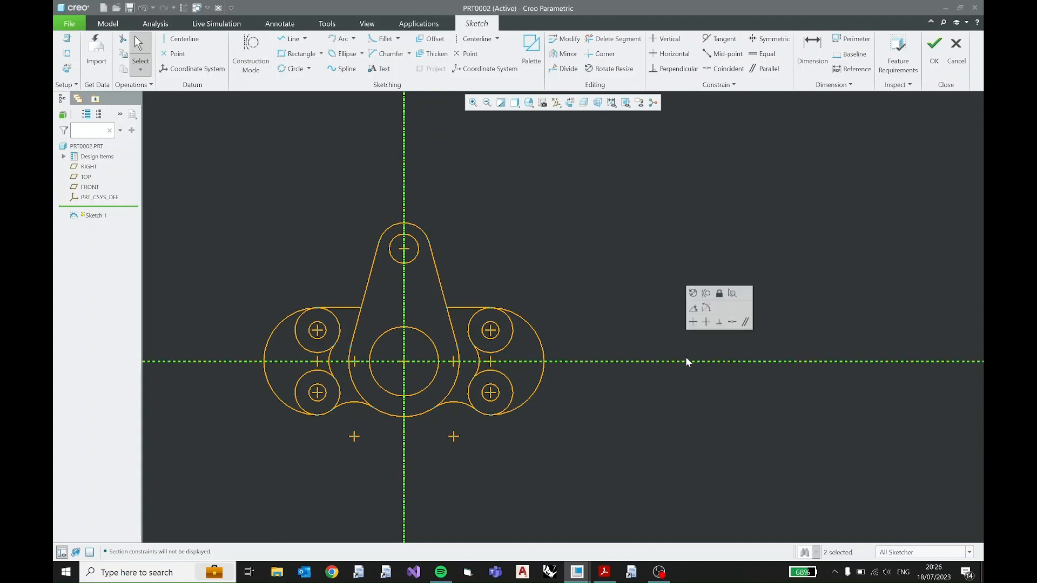
key(Delete)
click(404, 164)
key(Delete)
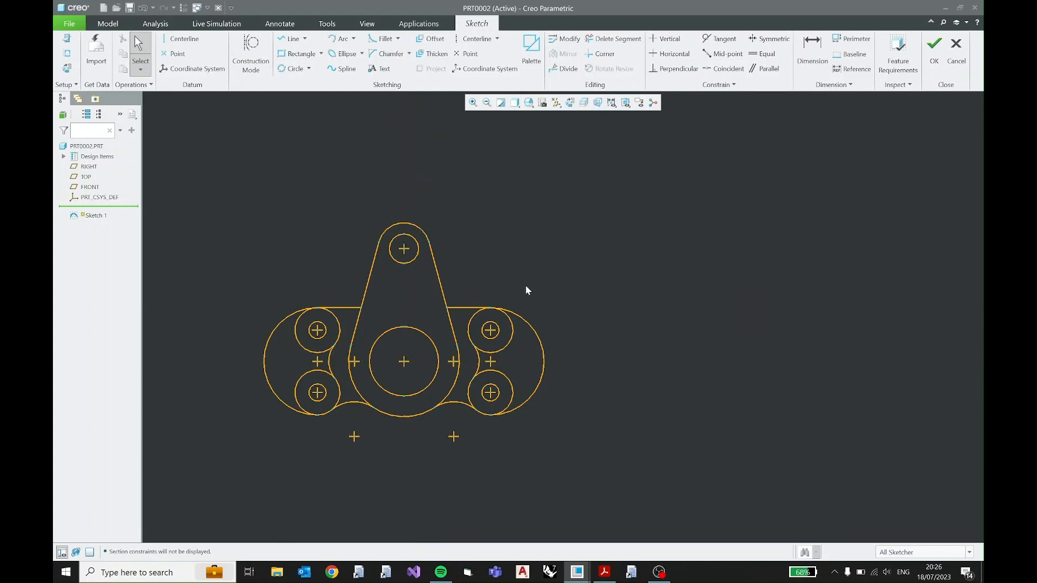
Switch to 2D practice (6).pdf in Acrobat Reader and place its window beside the sketch to compare the profiles
shift+middle_drag(545, 311, 525, 291)
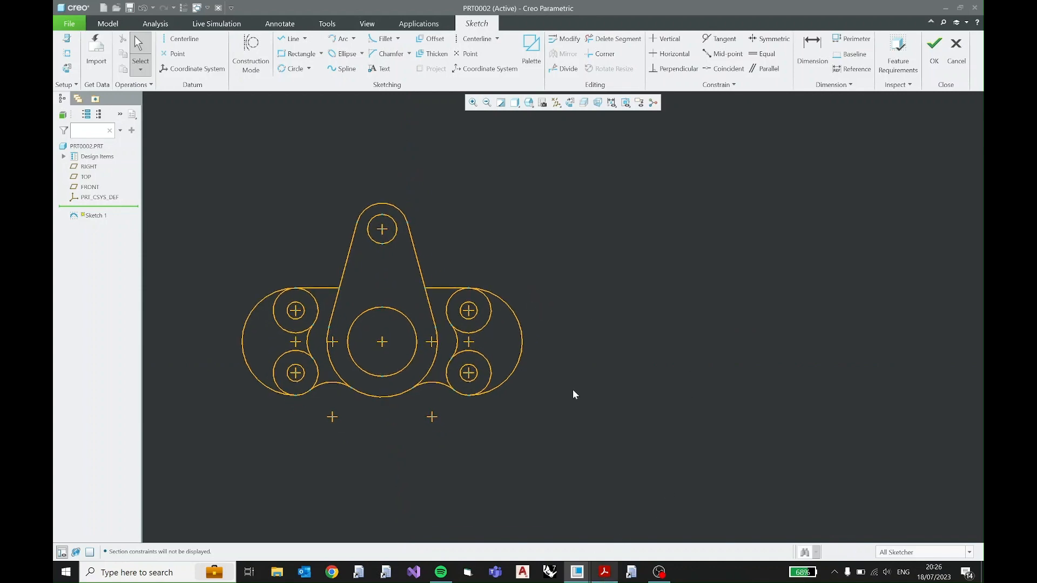
shift+middle_drag(562, 335, 511, 339)
click(605, 572)
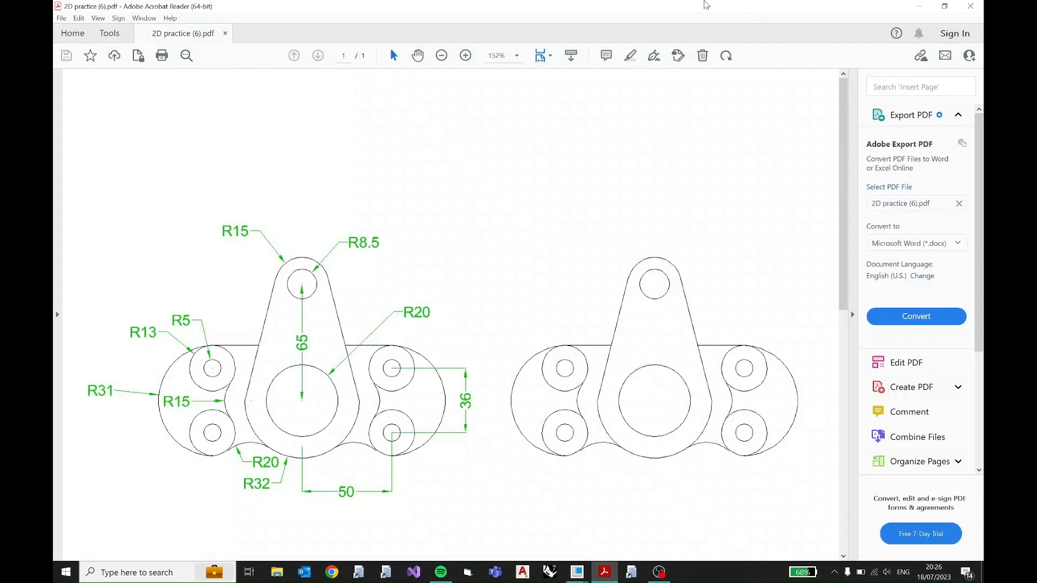
mouse_move(708, 5)
mouse_down()
mouse_move(811, 258)
mouse_move(858, 266)
mouse_move(773, 67)
mouse_move(788, 109)
mouse_up()
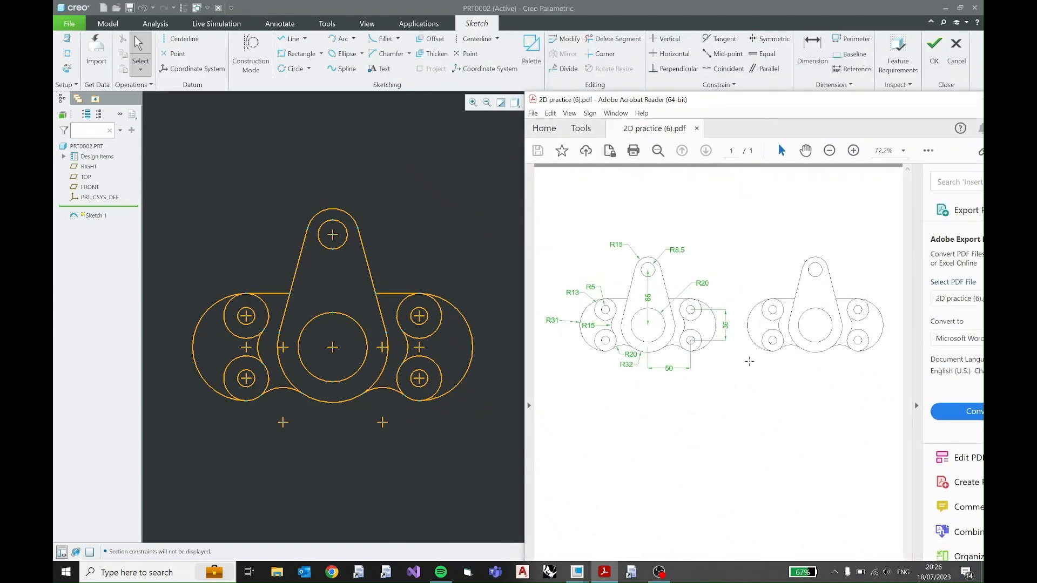